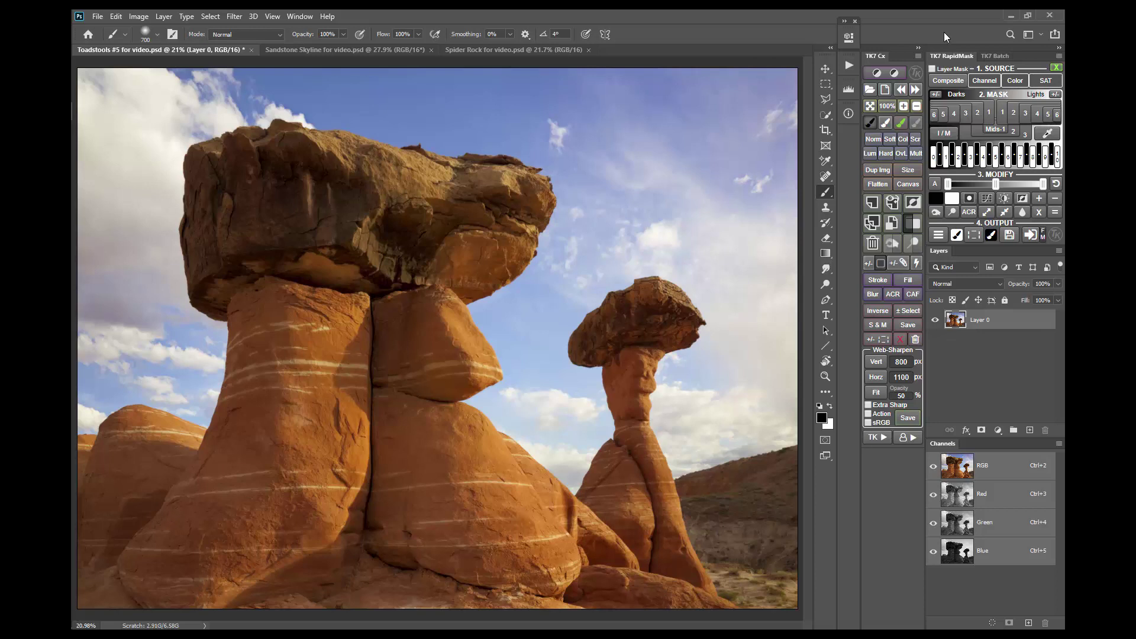
Step: Create a colour mask with Reds and Yellows lowered and Blues raised so the sky turns light
click(1015, 80)
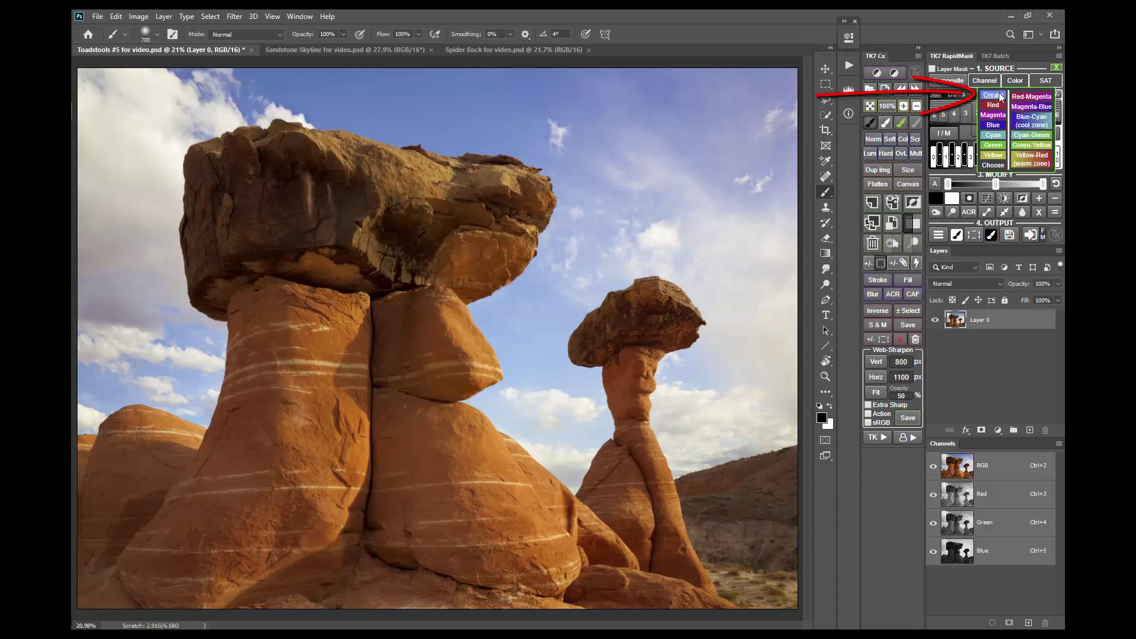
click(1000, 96)
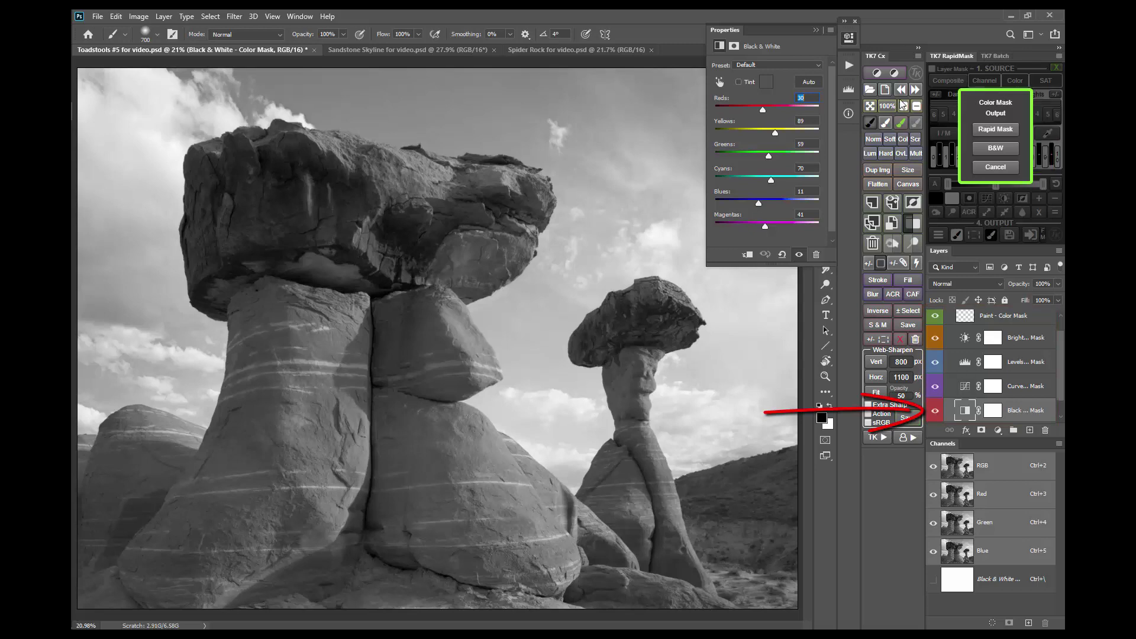
mouse_move(763, 110)
mouse_down()
mouse_move(812, 108)
mouse_move(725, 109)
mouse_move(744, 133)
mouse_up()
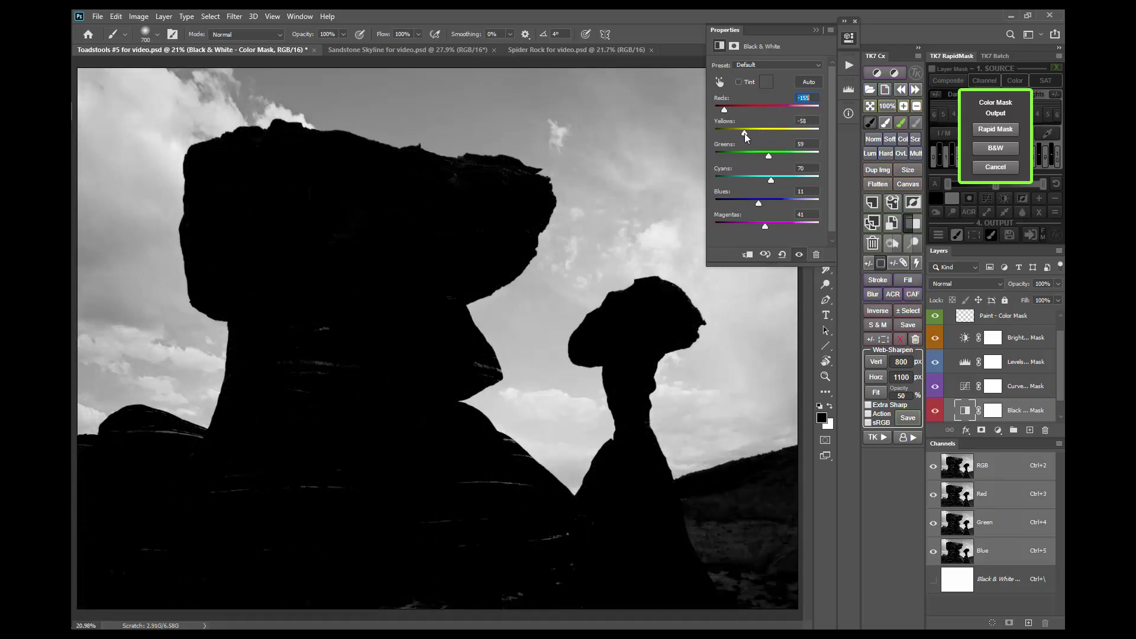
click(722, 84)
drag(405, 99, 574, 104)
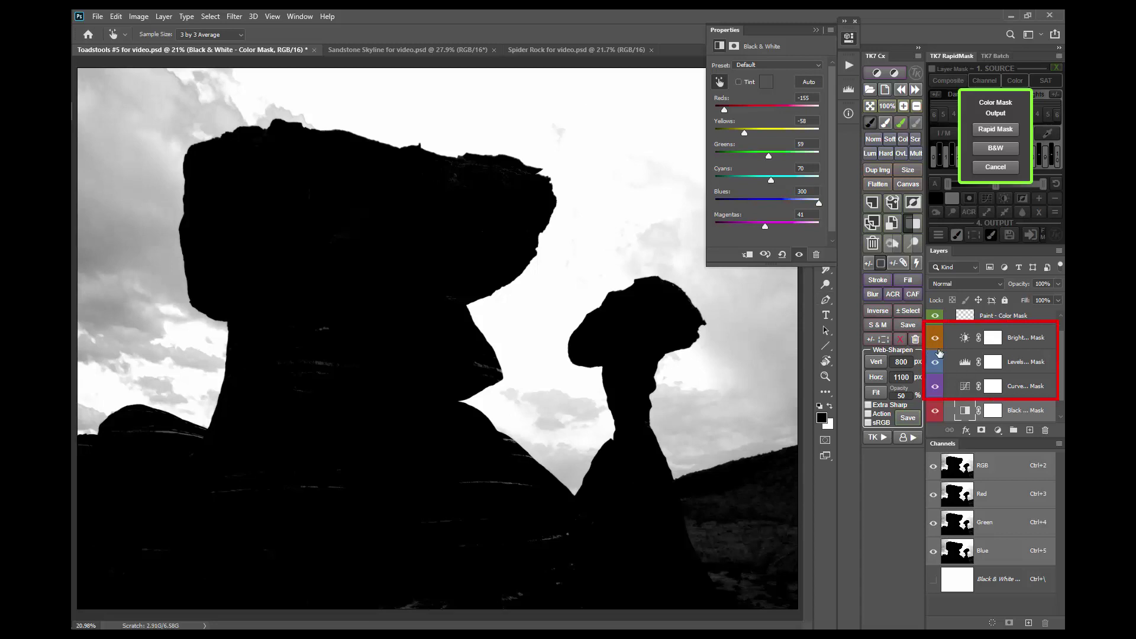
Step: Set the mask's Levels white point to 159 and paint the lower-right ground black
click(965, 362)
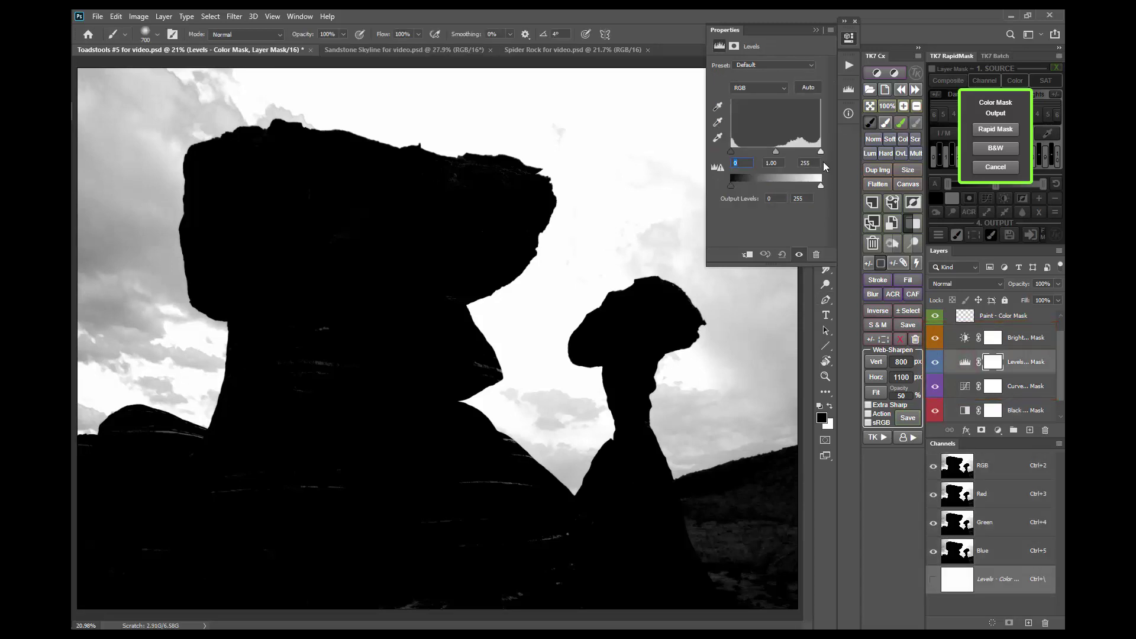
drag(821, 153, 787, 154)
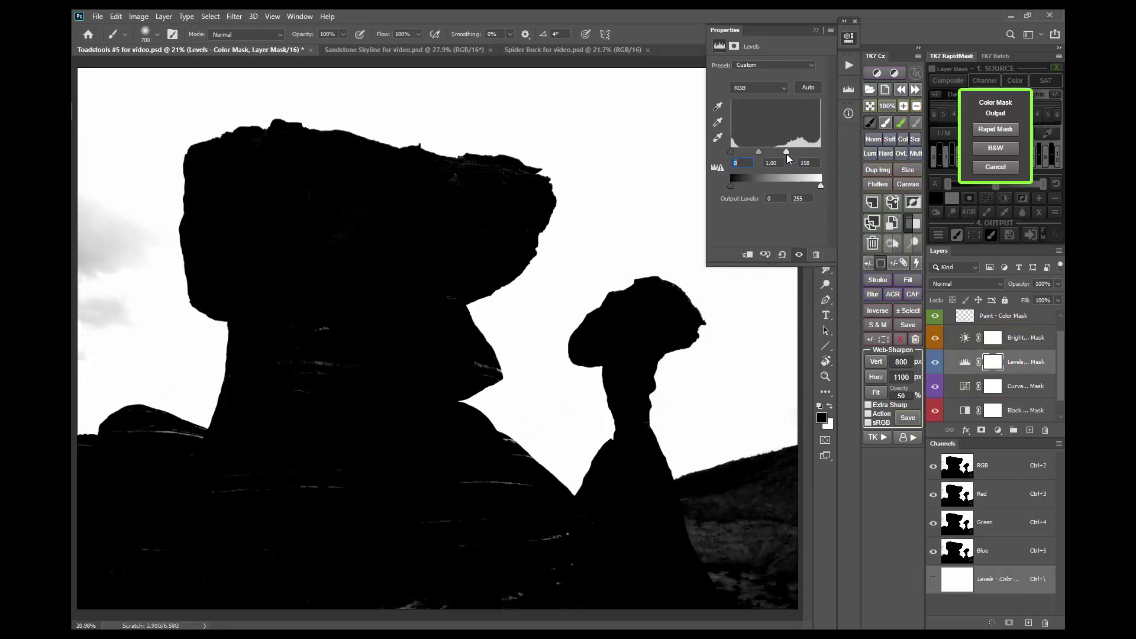
click(1007, 318)
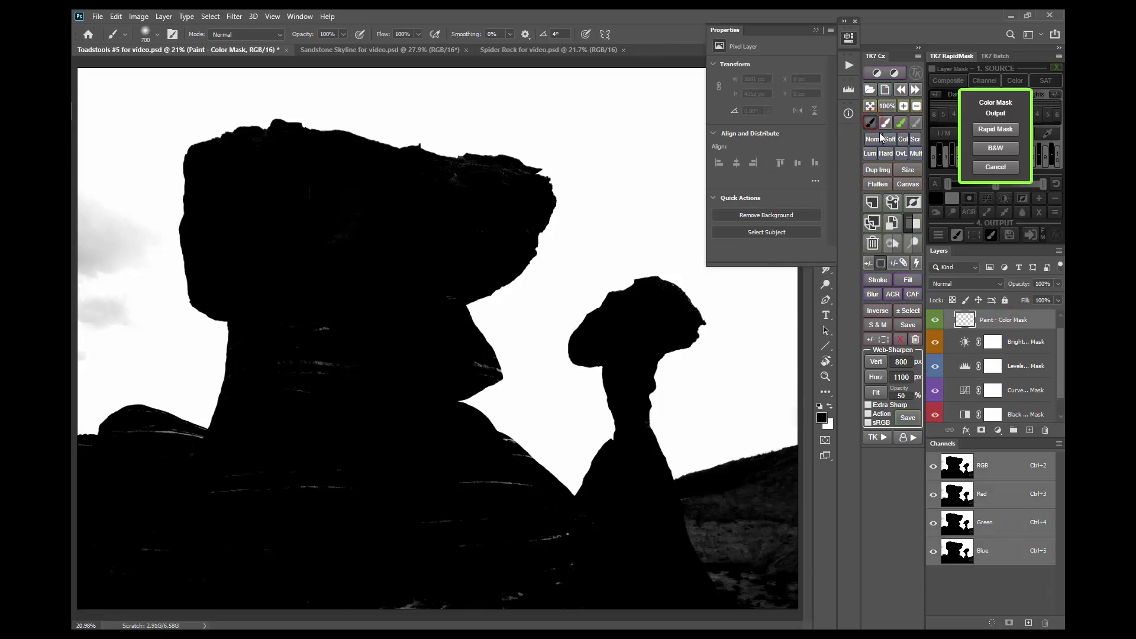
click(791, 487)
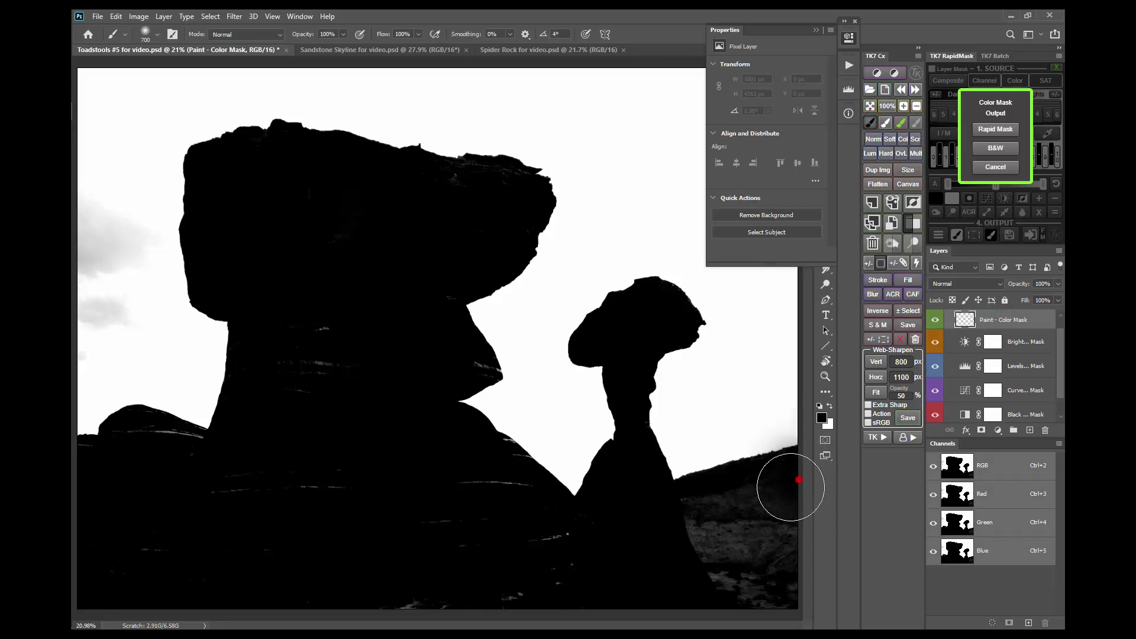
mouse_move(790, 487)
mouse_down()
mouse_move(736, 512)
mouse_move(660, 523)
mouse_move(776, 529)
mouse_move(687, 563)
mouse_move(767, 578)
mouse_move(726, 598)
mouse_move(798, 597)
mouse_up()
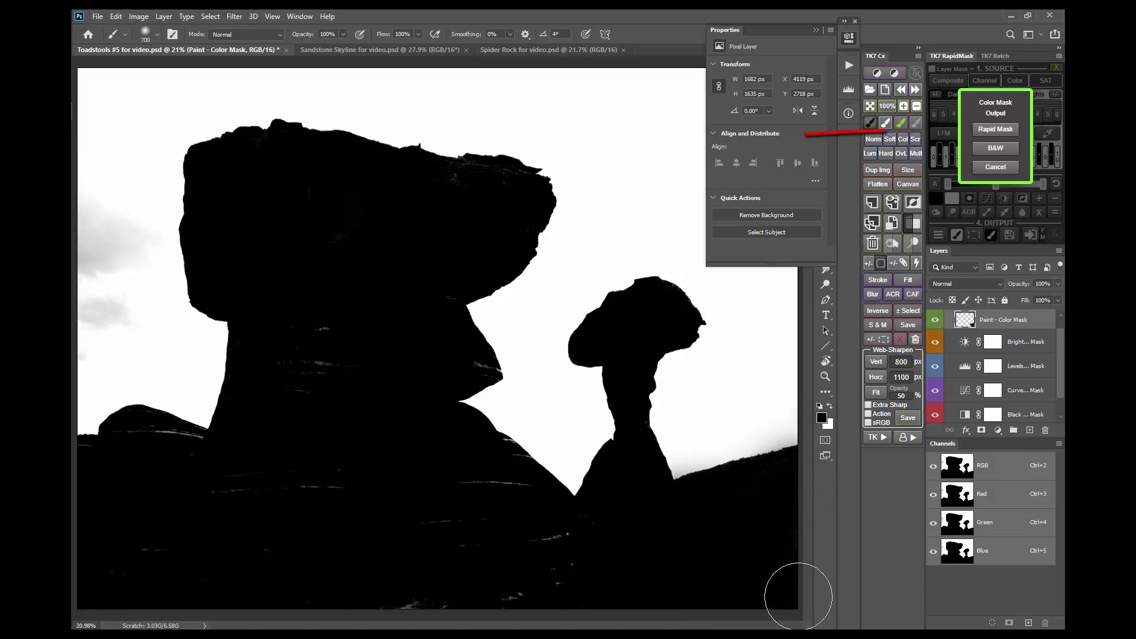
Step: Turn the result into a Rapid Mask and add a masked Levels 1 with midtones at 0.49
click(996, 132)
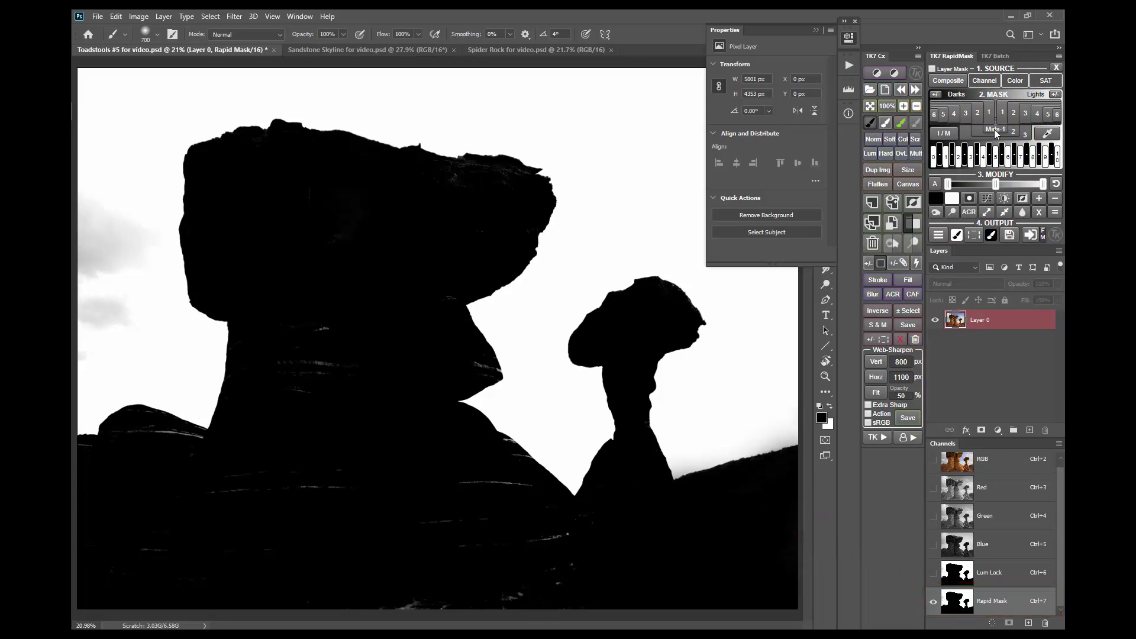
click(938, 236)
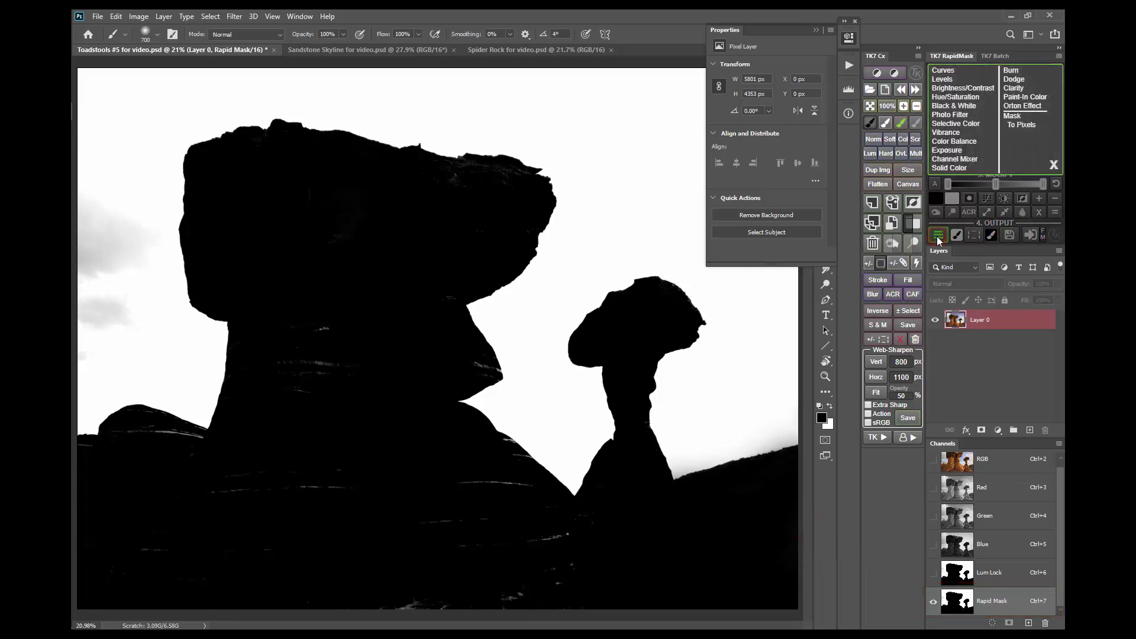
click(958, 81)
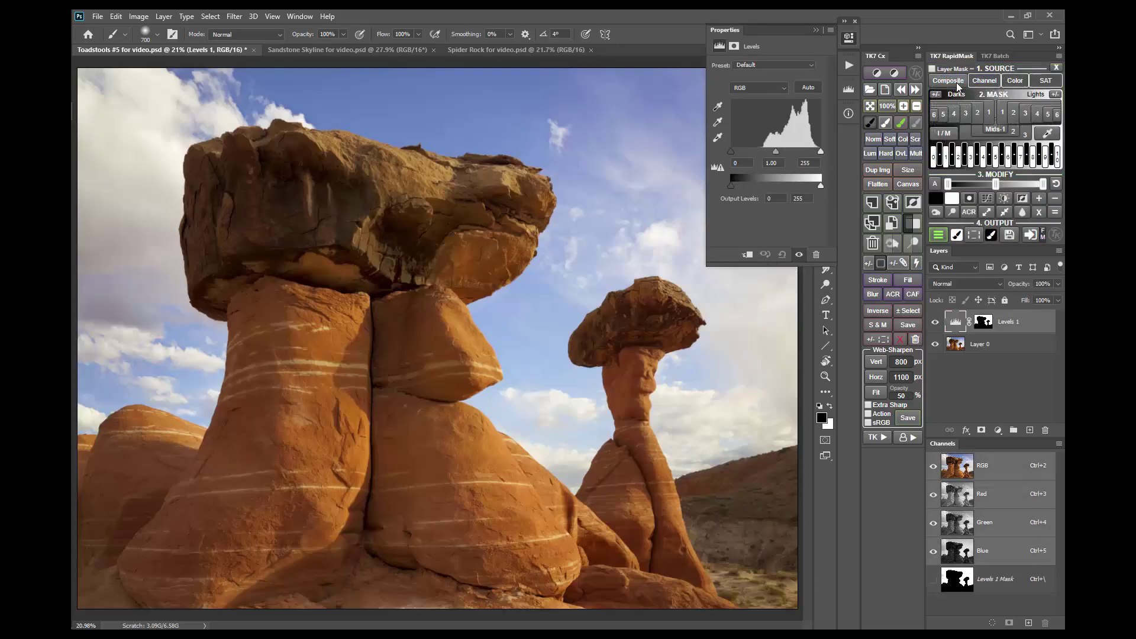
drag(775, 151, 795, 153)
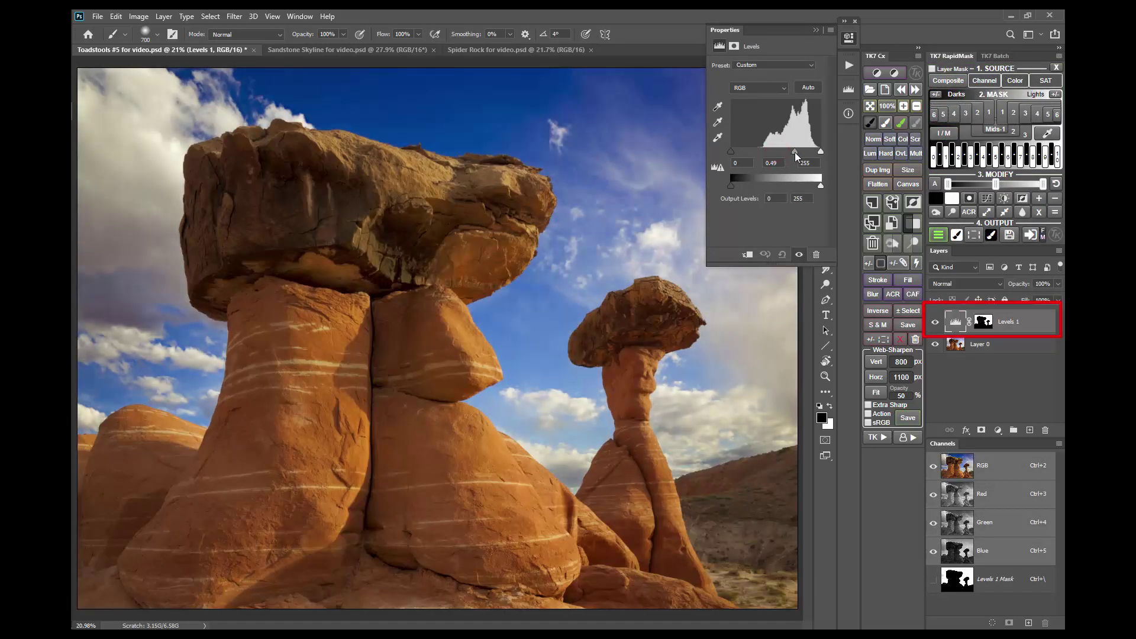
Step: Toggle Levels 1 off and on to compare, leaving it visible
click(936, 322)
click(938, 325)
click(938, 324)
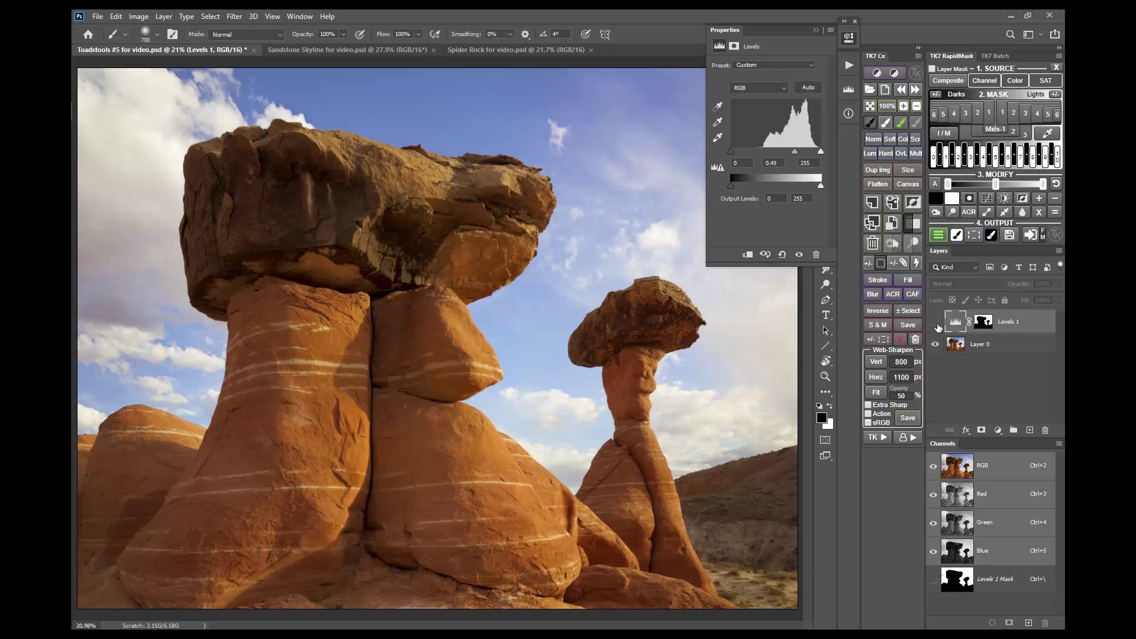
click(936, 324)
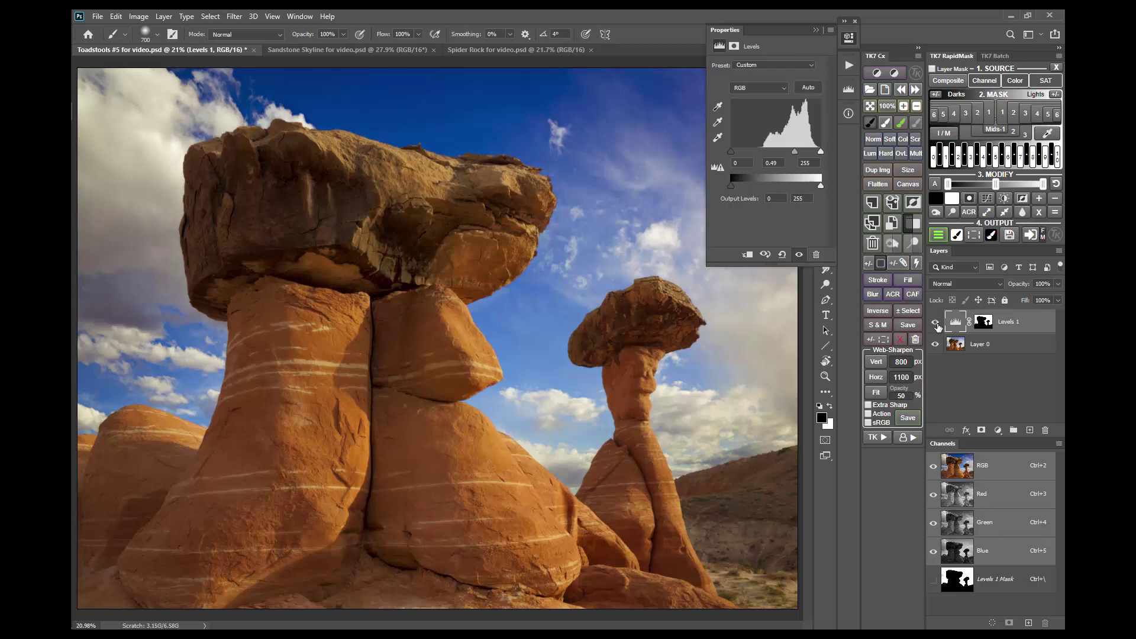
Step: Delete Levels 1 and key a new colour mask to the sampled sky blue 6b77b1
click(873, 243)
click(849, 39)
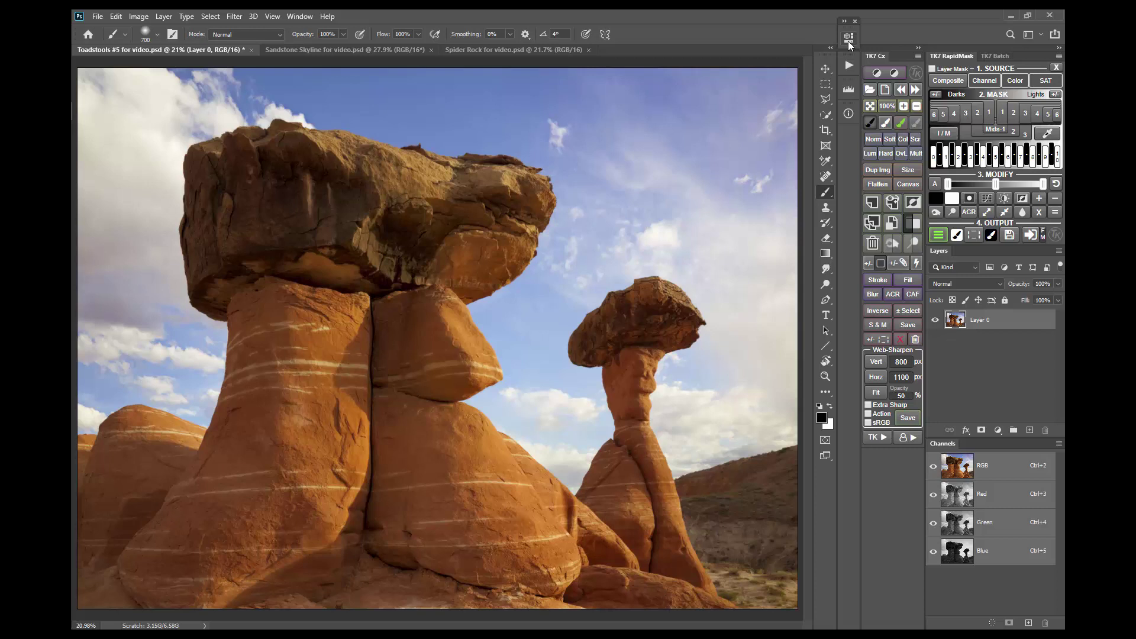
click(1015, 81)
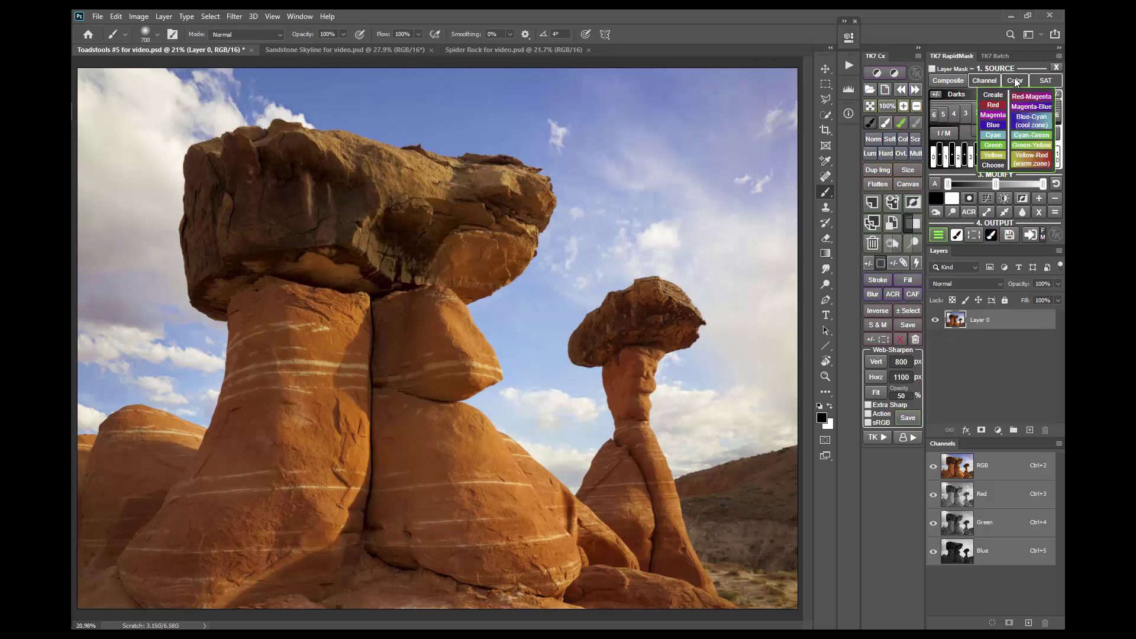
click(992, 166)
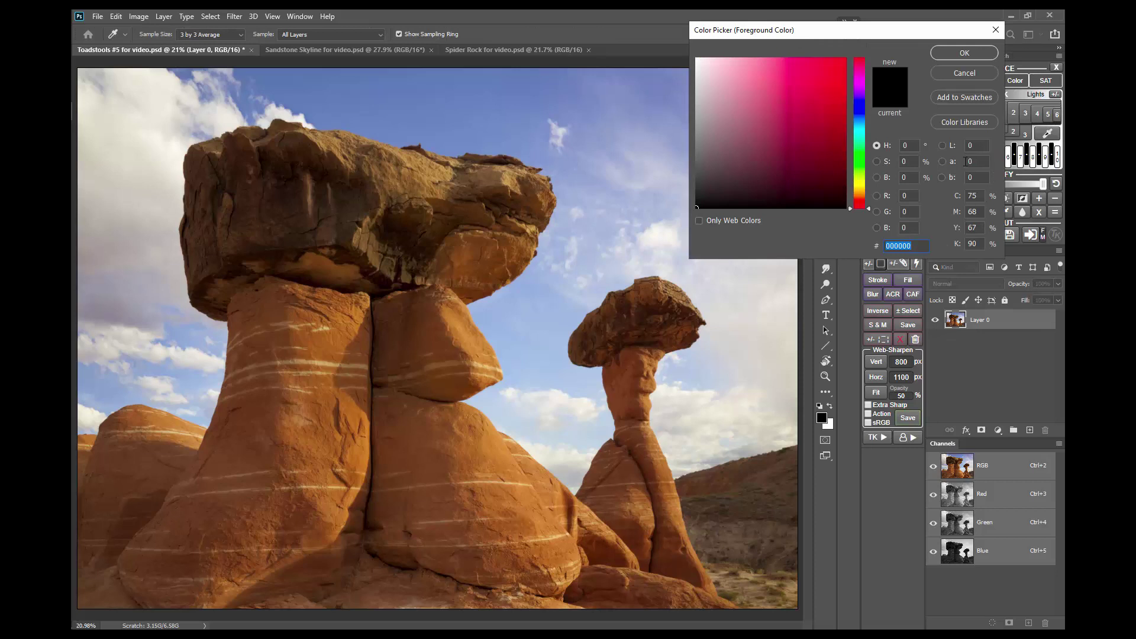
click(487, 100)
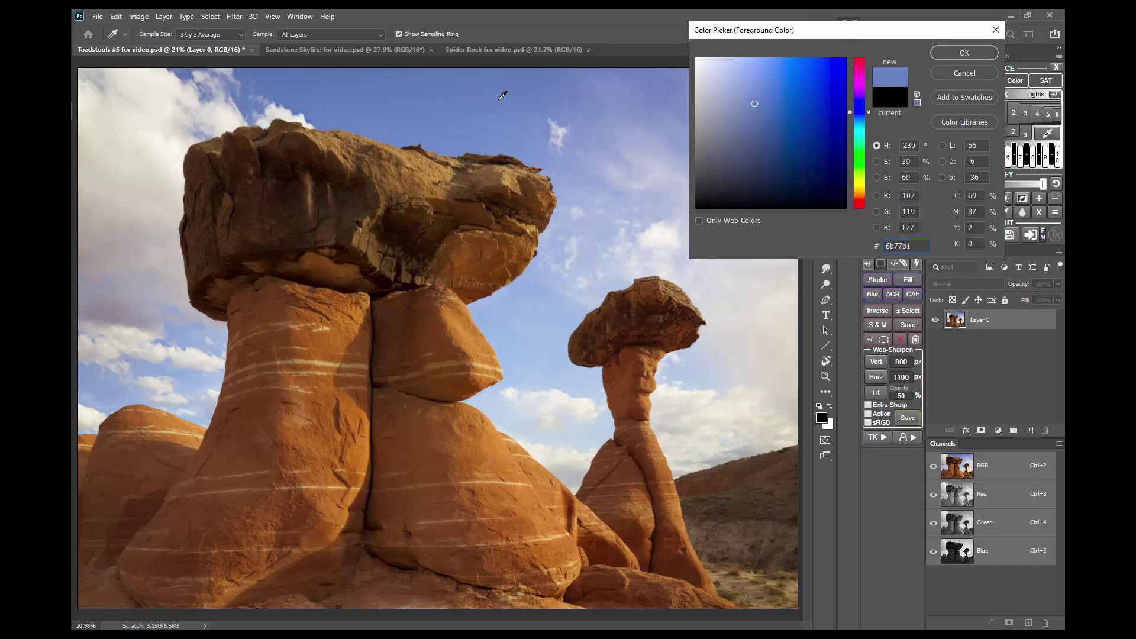
click(950, 52)
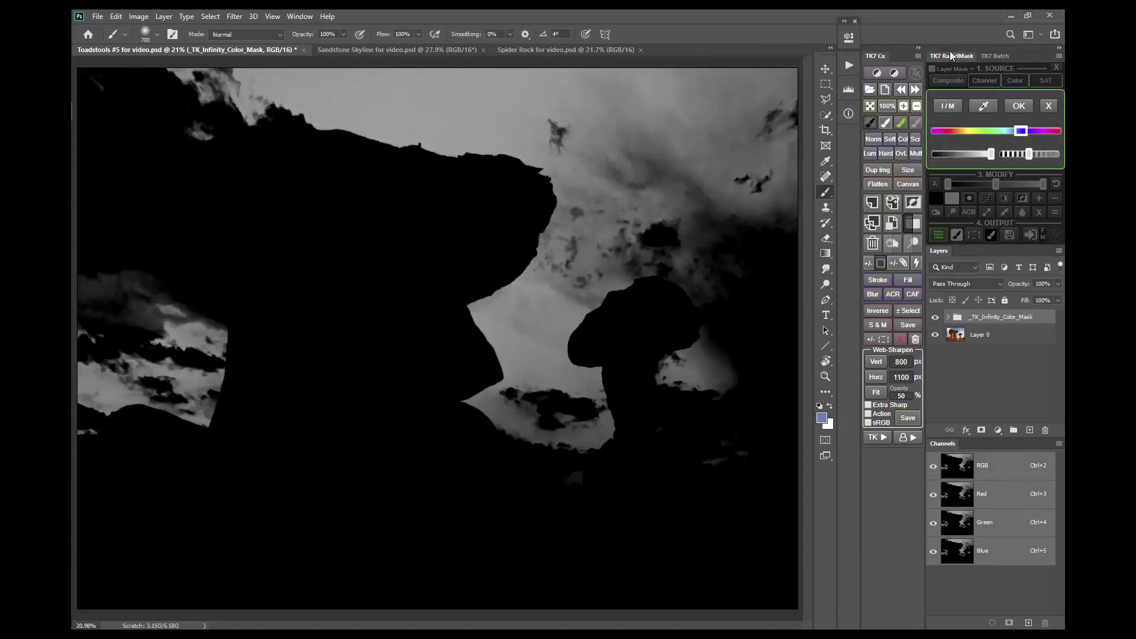
Step: Flip between the sky-blue mask and the photo several times, then accept the mask
click(947, 106)
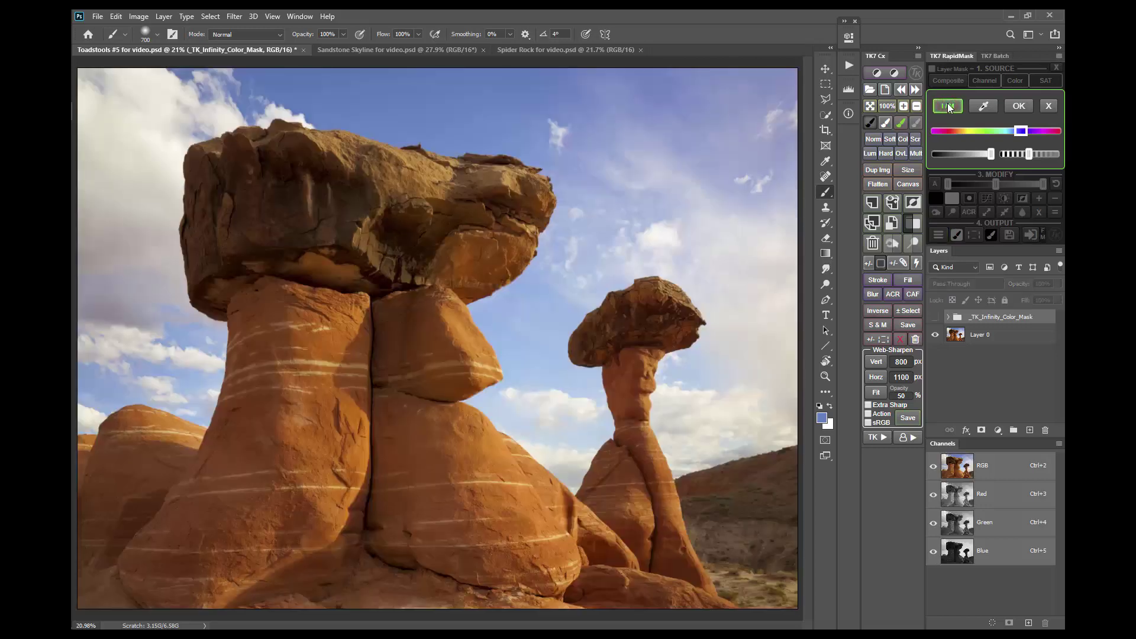
click(948, 106)
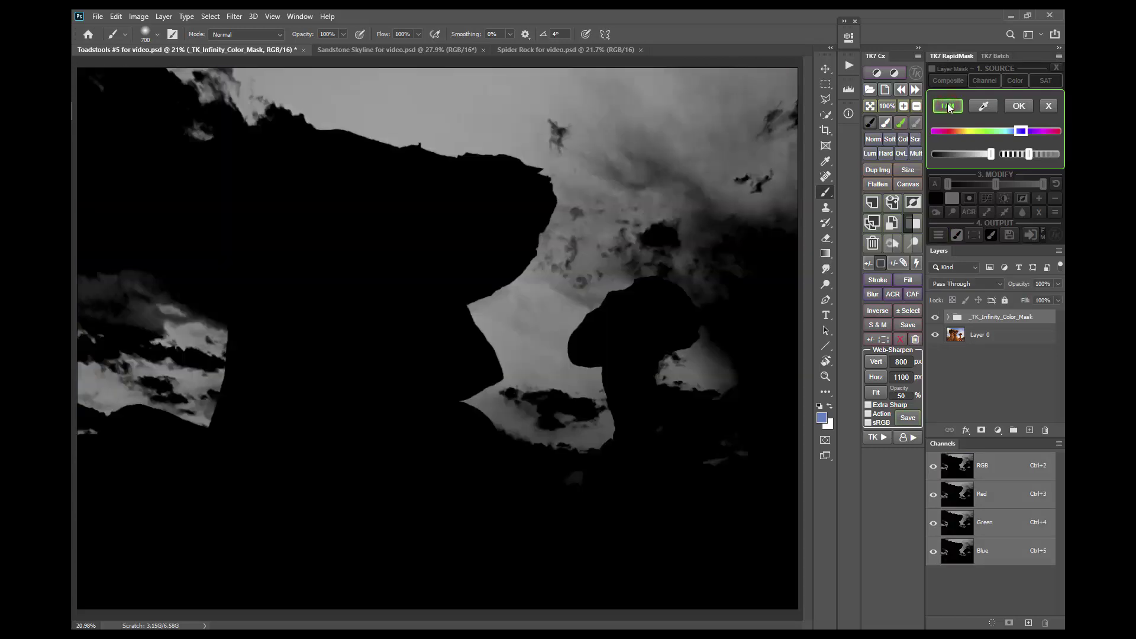
click(947, 106)
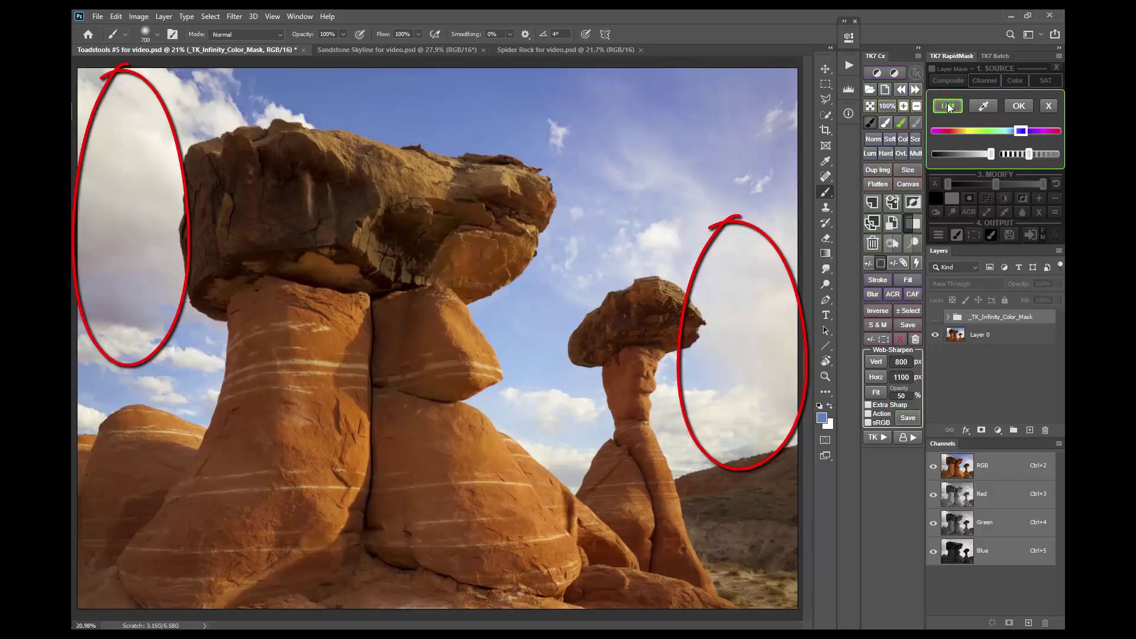
click(948, 106)
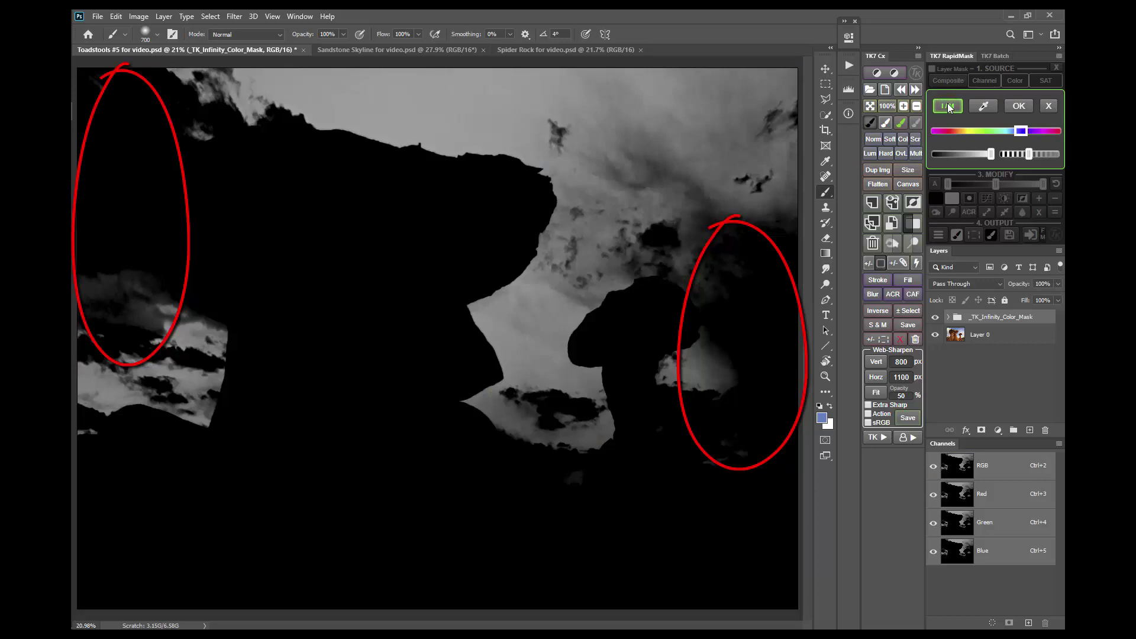
click(947, 106)
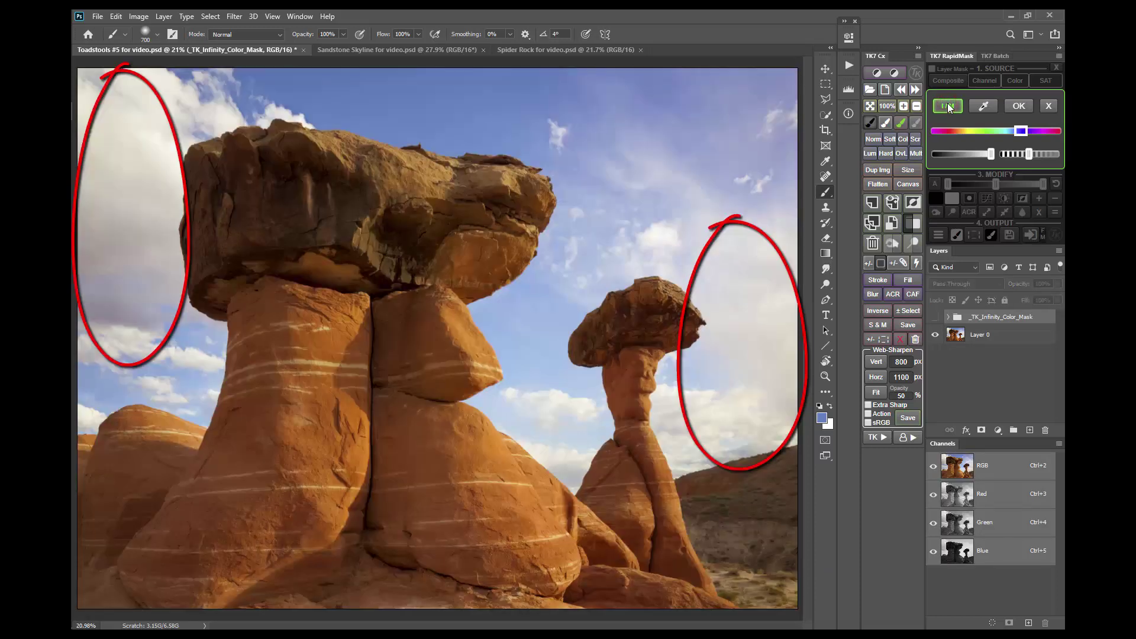
click(947, 106)
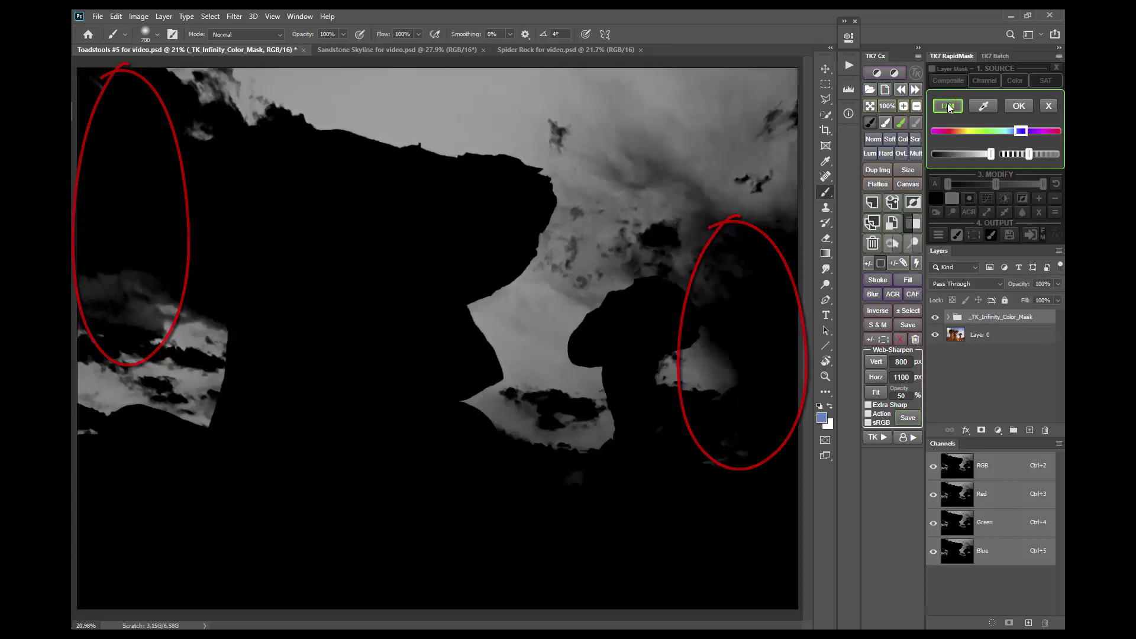
click(1018, 106)
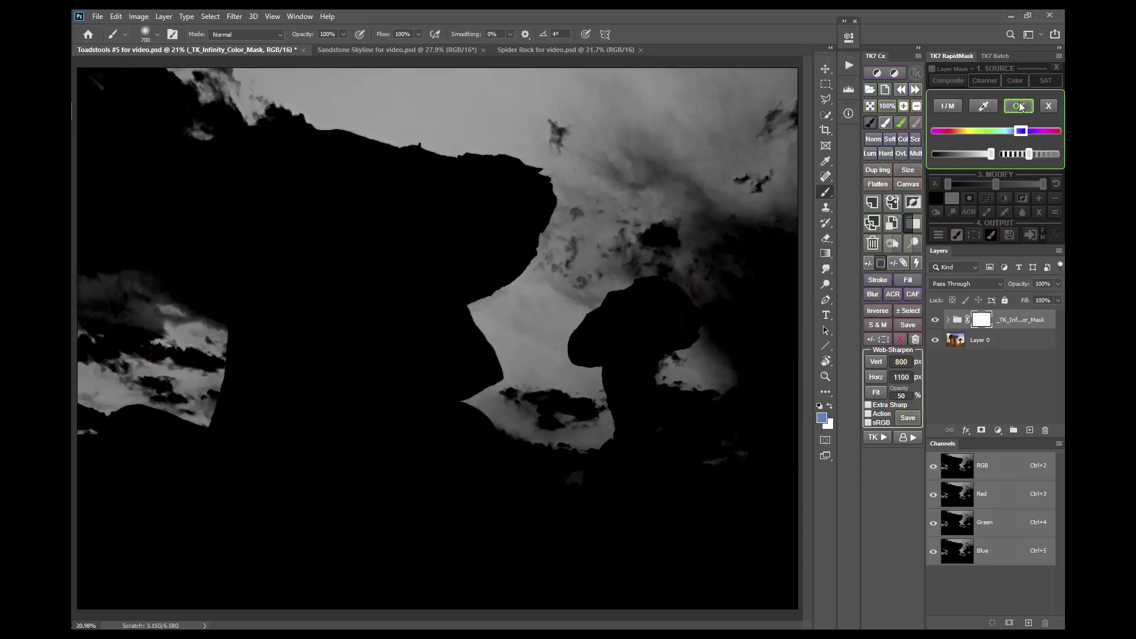
Step: Add a sky-masked Levels 1 adjustment with midtones darkened to 0.37
click(938, 235)
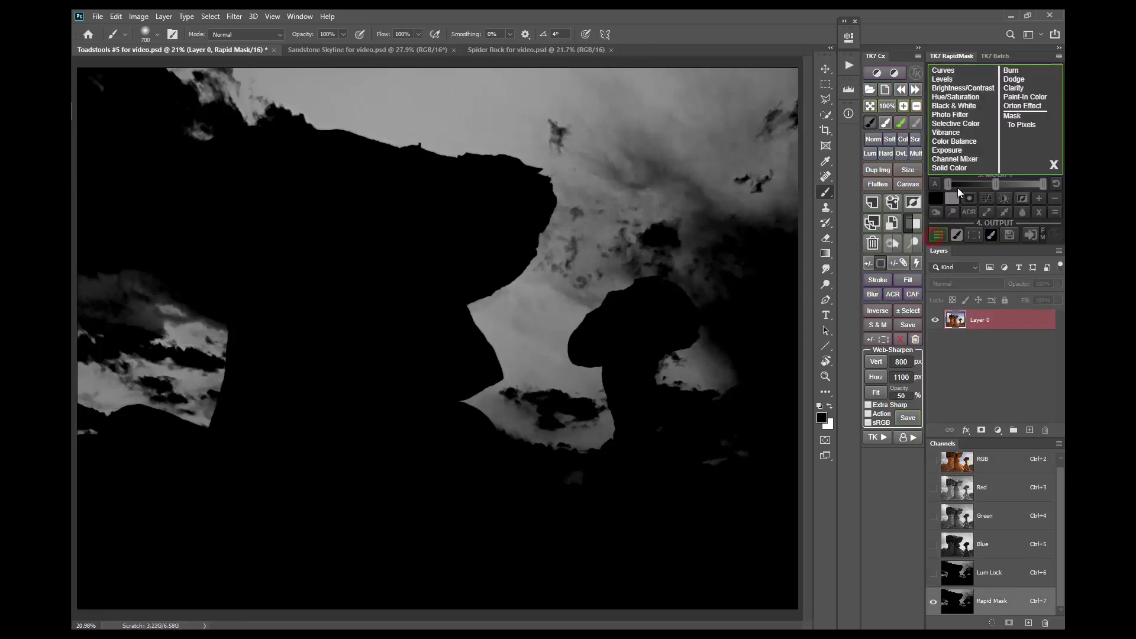
click(953, 83)
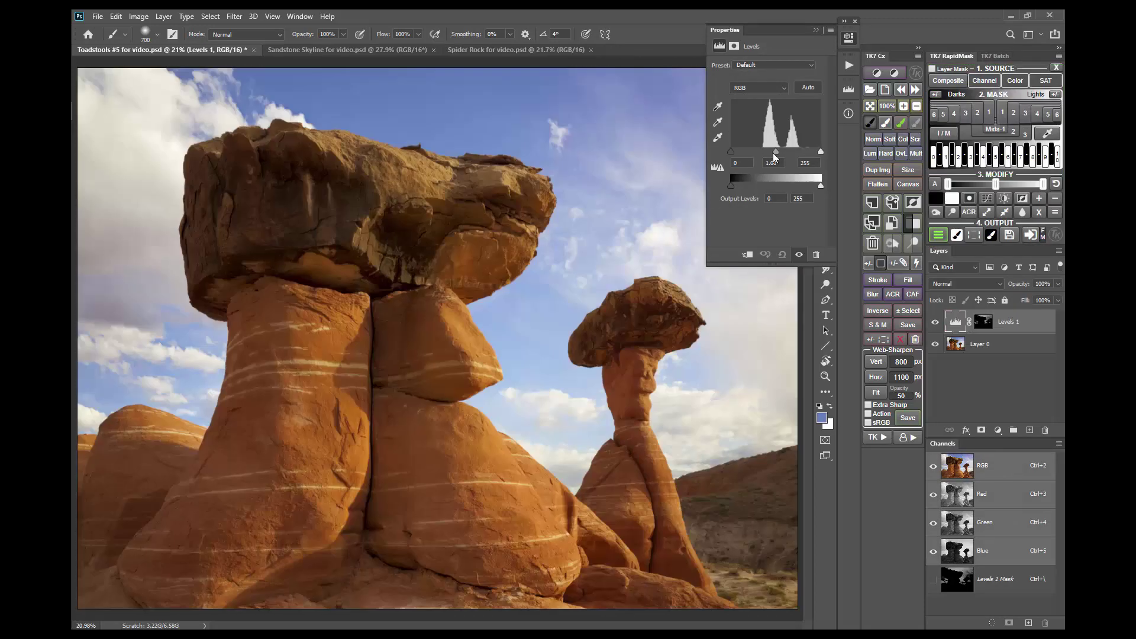
drag(774, 155, 801, 155)
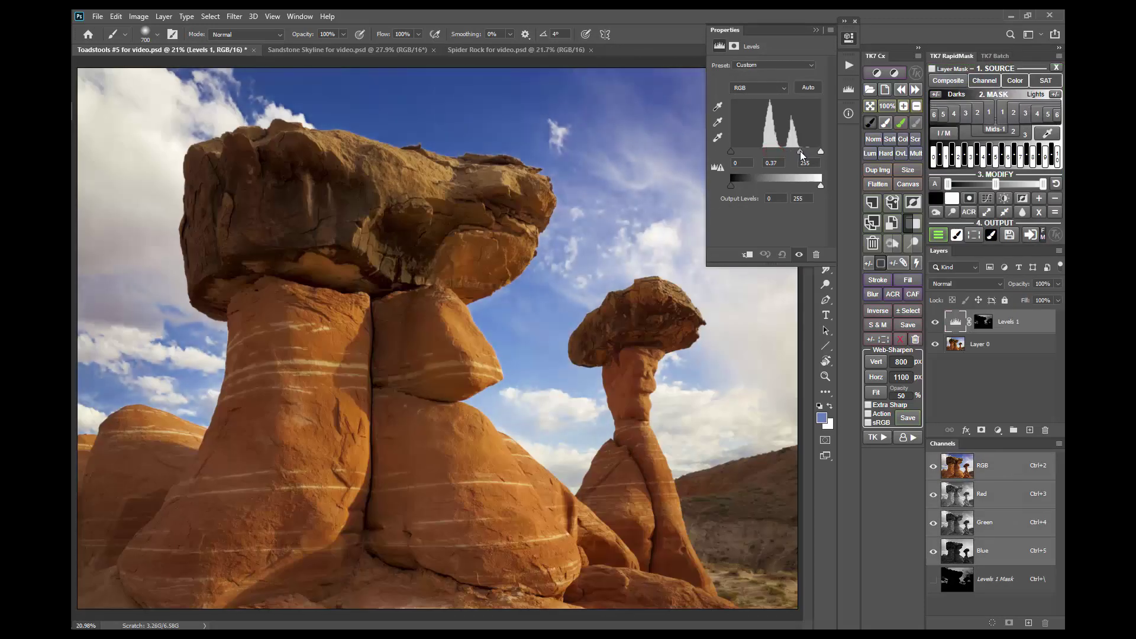
click(849, 38)
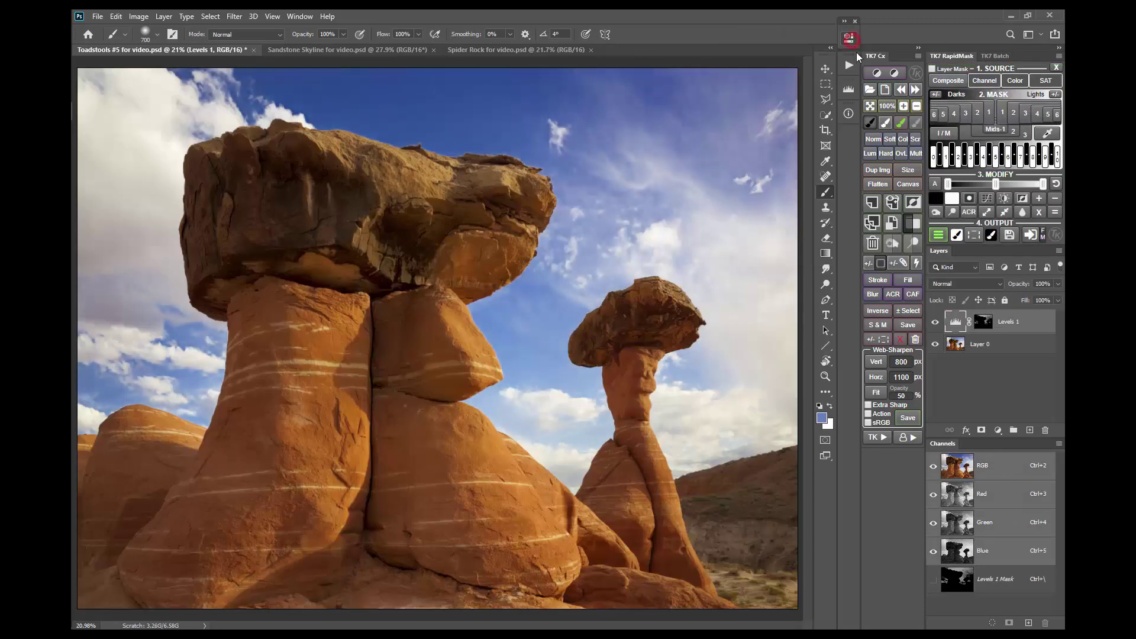
Step: Toggle Levels 1 on and off to compare, leaving it hidden
click(932, 324)
click(934, 325)
click(934, 324)
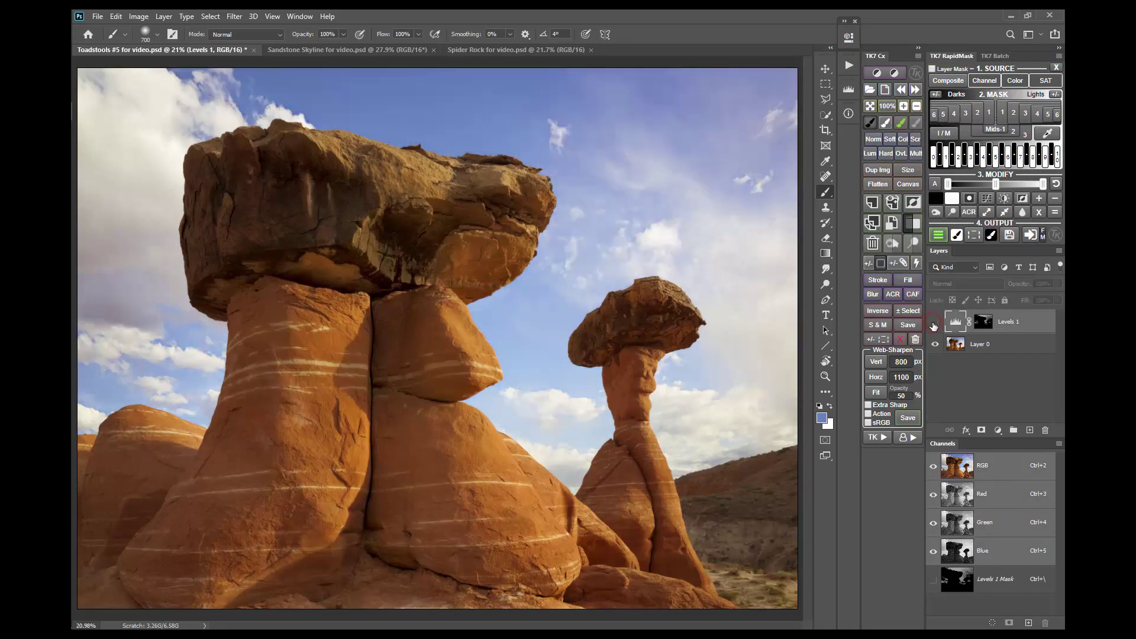
click(933, 324)
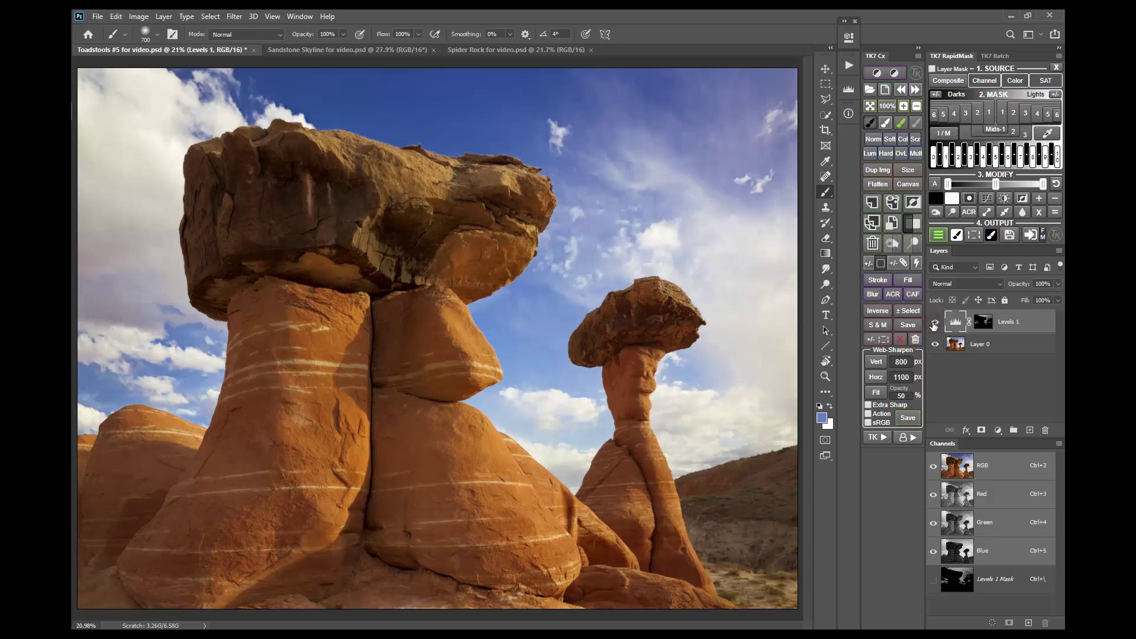
click(934, 324)
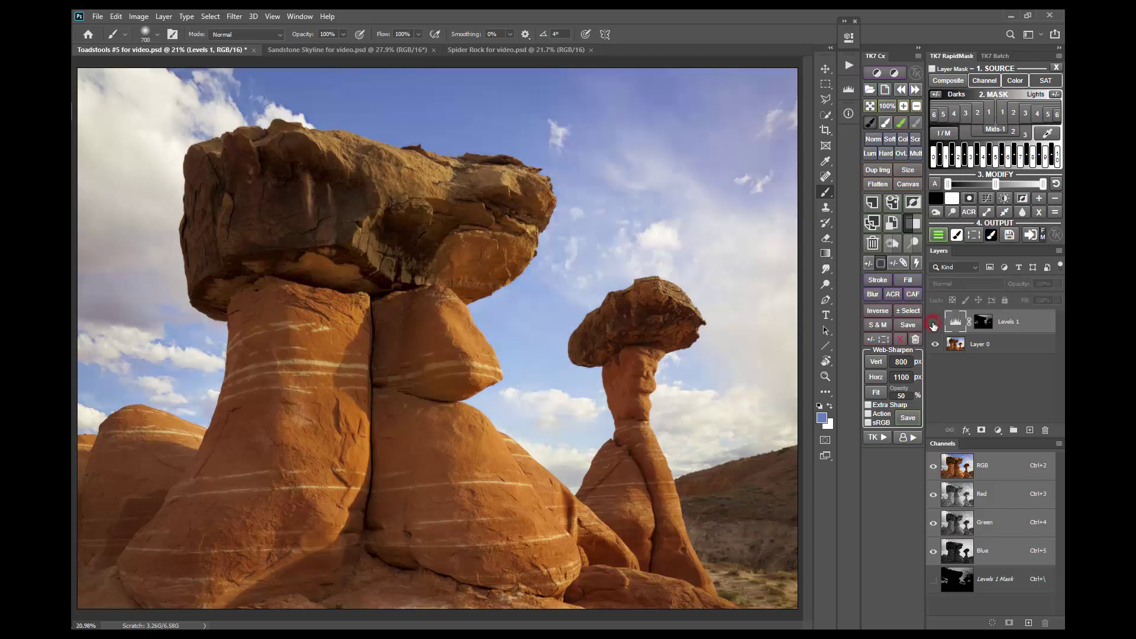
click(1027, 82)
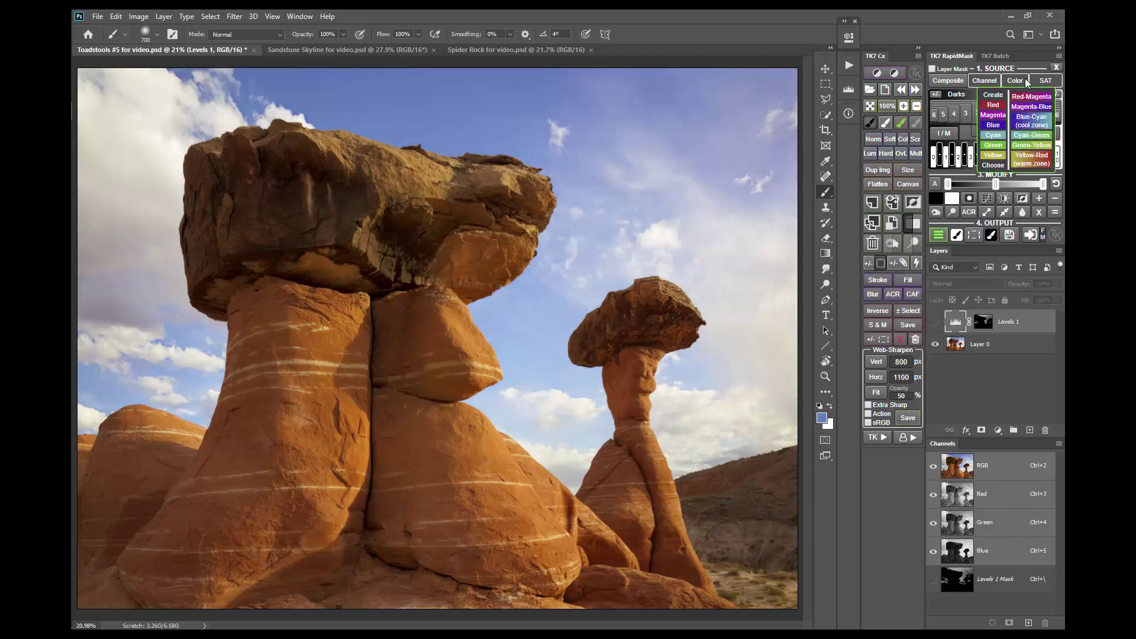
Step: Create a new colour mask with the sky brightened (Blues 217) and the rocks darkened (Yellows −139)
click(995, 96)
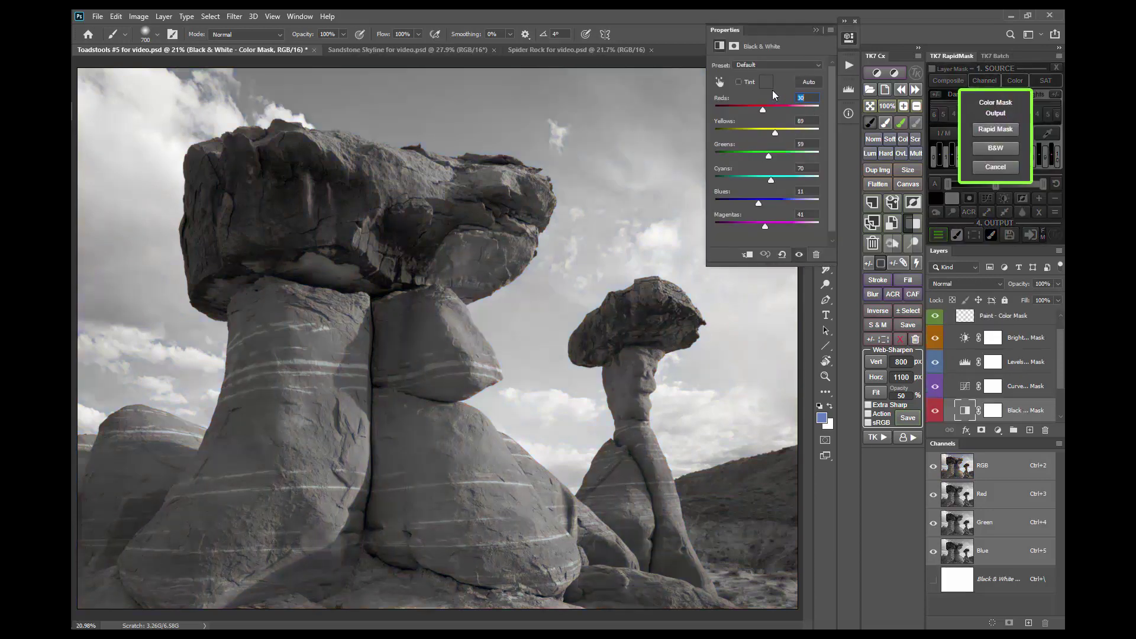
click(720, 82)
drag(408, 100, 521, 110)
drag(445, 451, 311, 442)
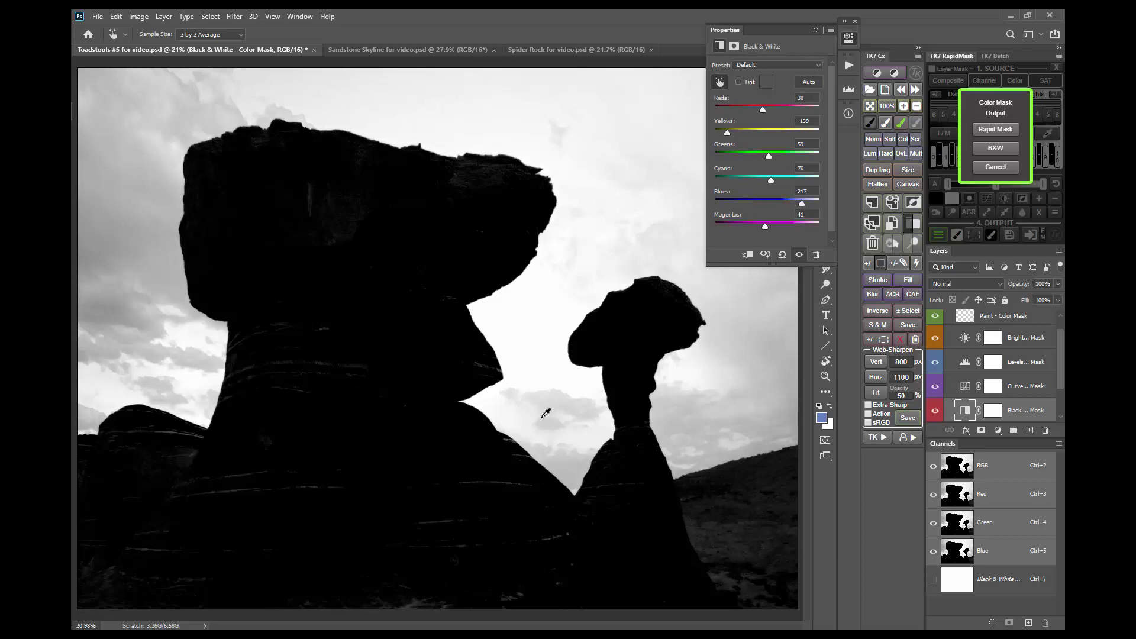
Step: Try, then reset the mask's Levels midtones, and set Blues to 84 and Yellows to −194
click(971, 363)
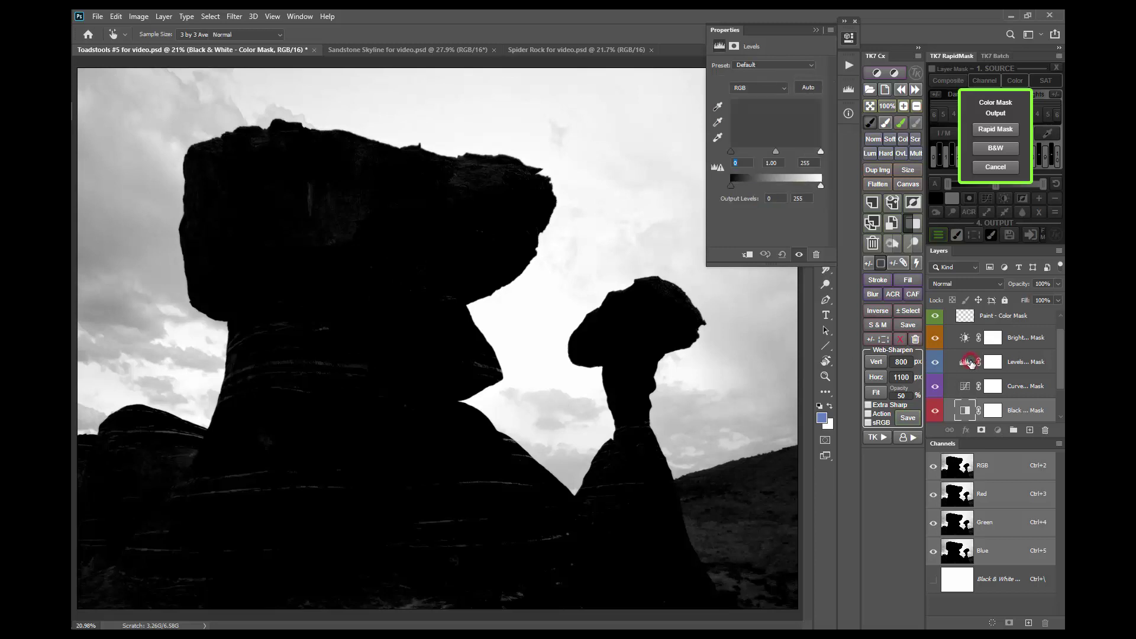
drag(775, 151, 813, 163)
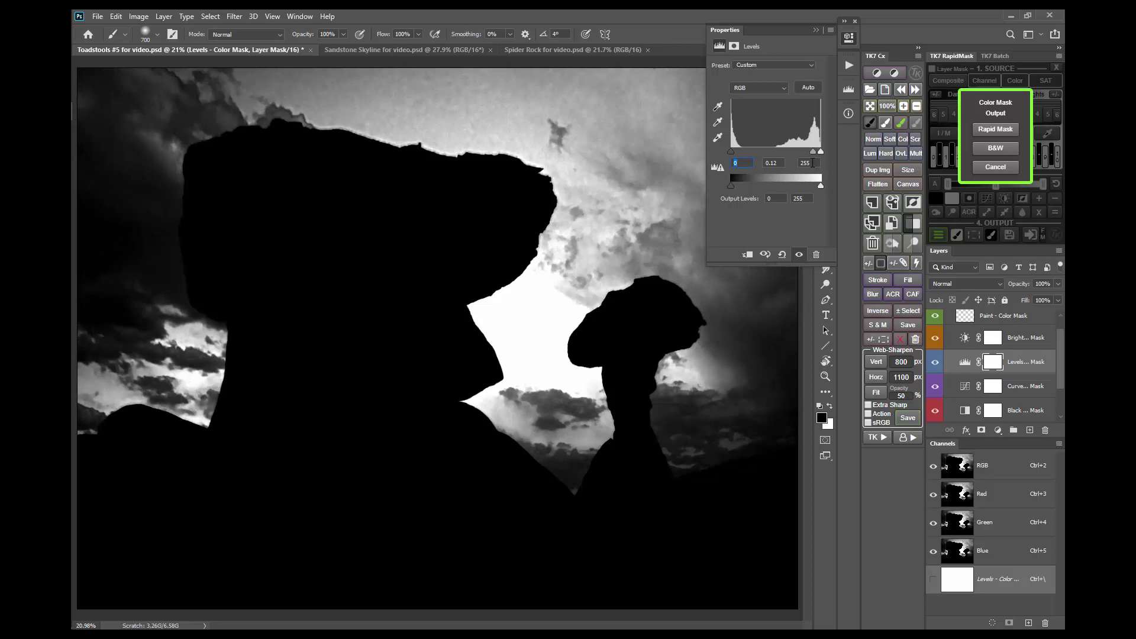
click(781, 255)
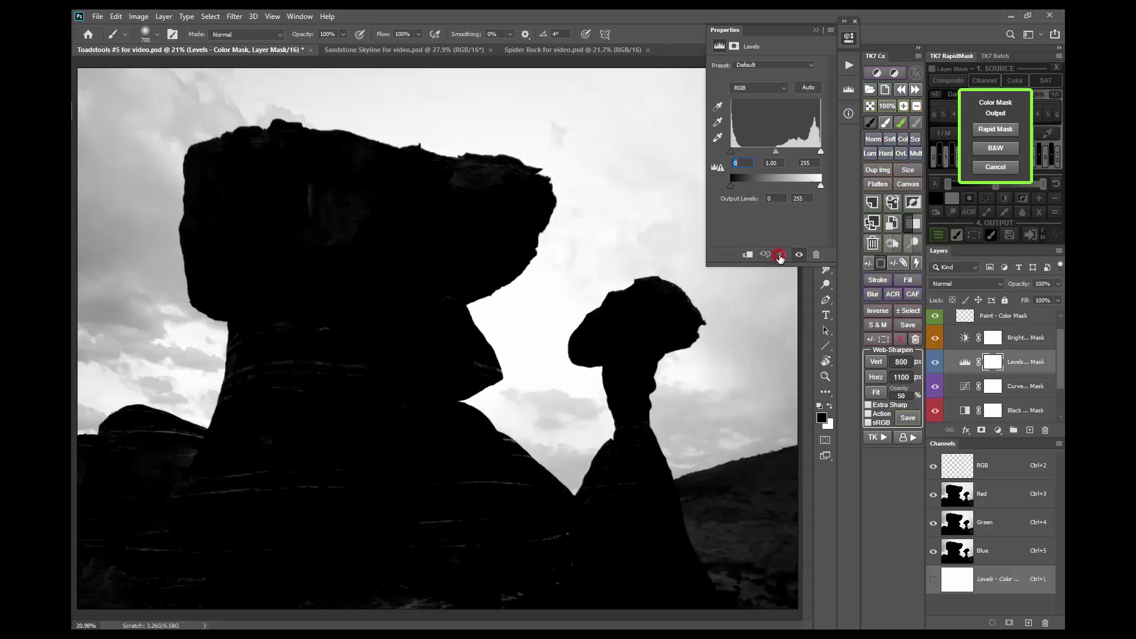
click(966, 413)
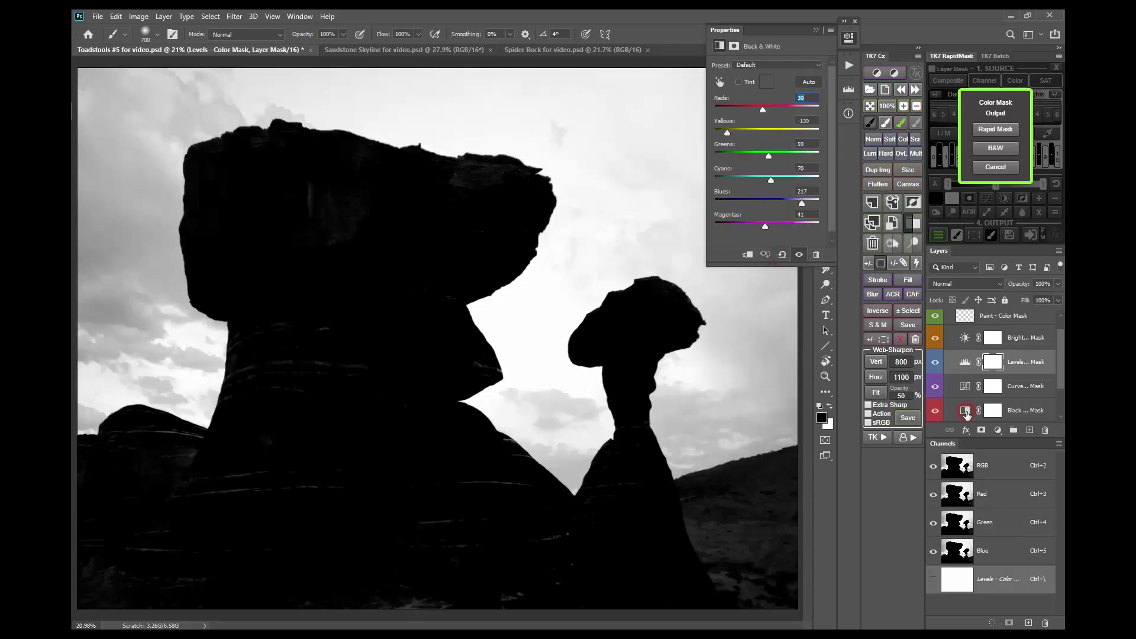
drag(803, 206, 775, 202)
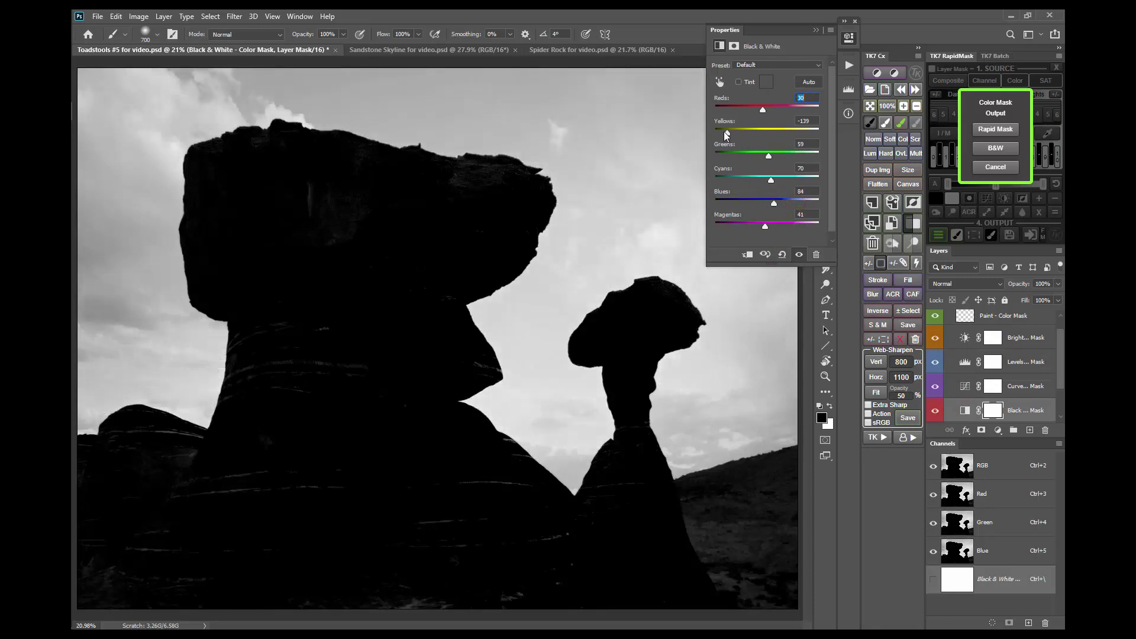
drag(727, 135, 752, 112)
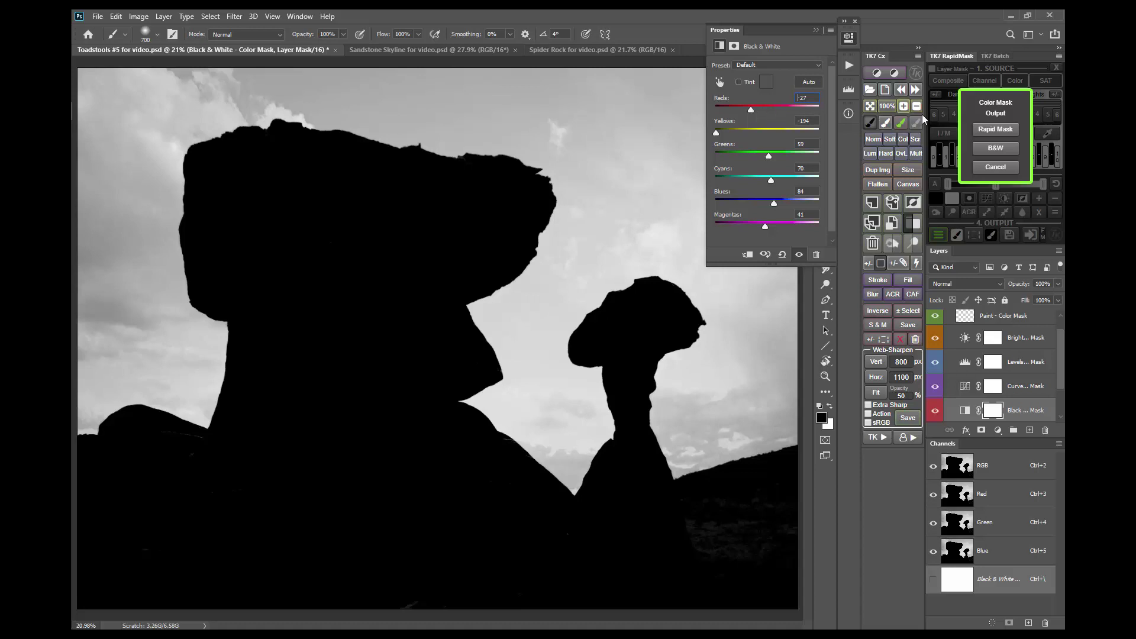
Step: Convert the colour mask to a Rapid Mask and add a Levels 2 adjustment through it
click(1011, 129)
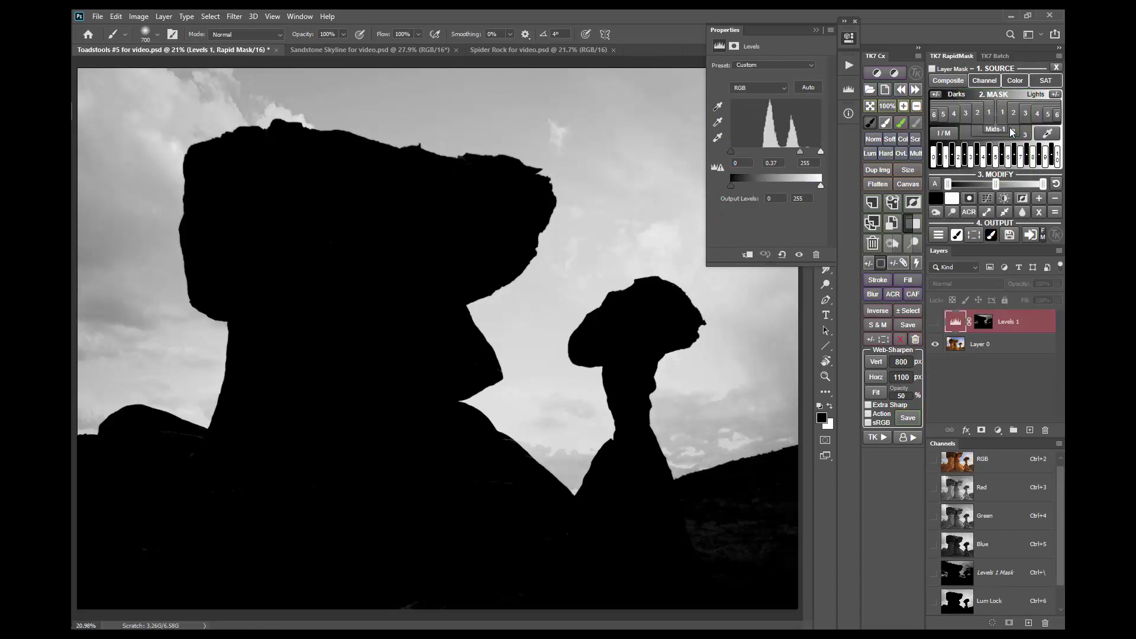
click(938, 235)
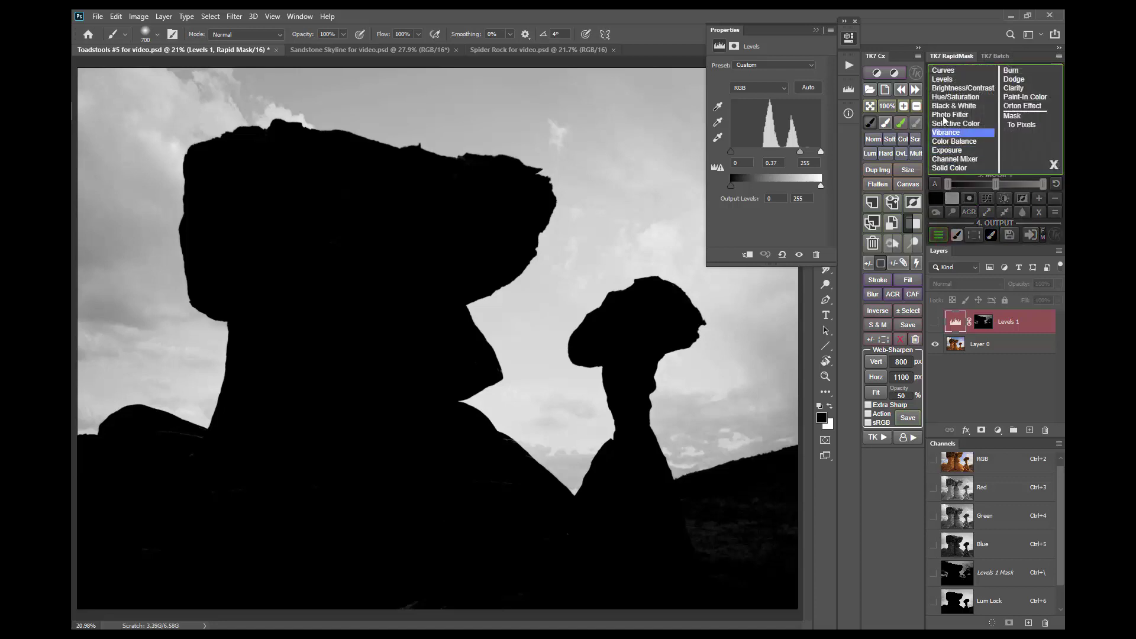
click(935, 78)
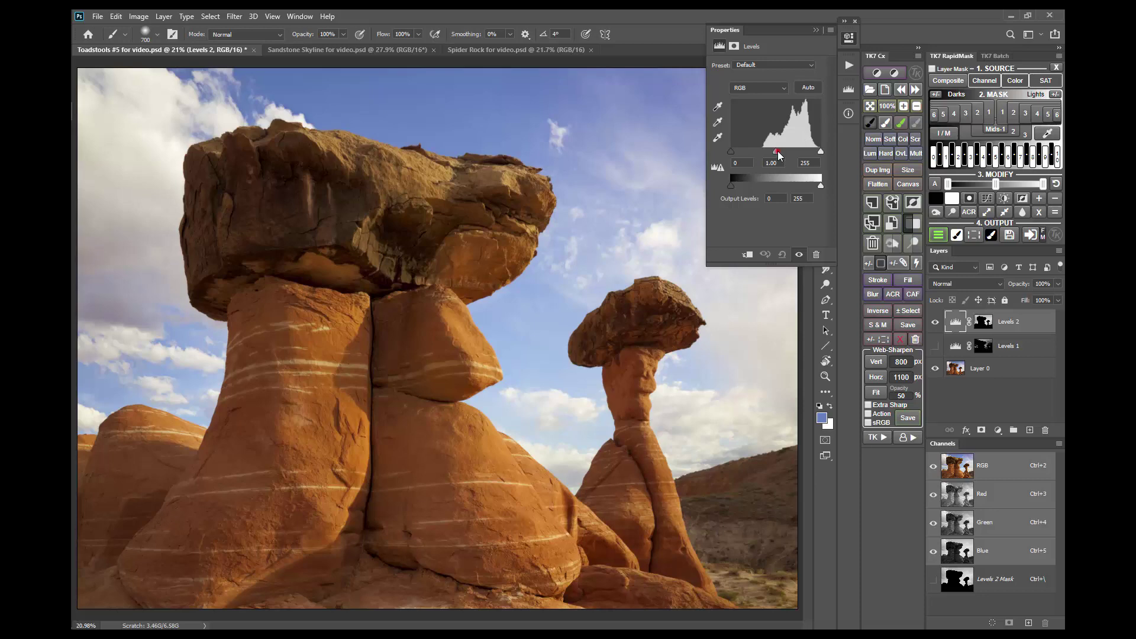
Step: Set Levels 2 midtones to 0.54, then toggle it to compare, leaving it on
drag(777, 152, 794, 152)
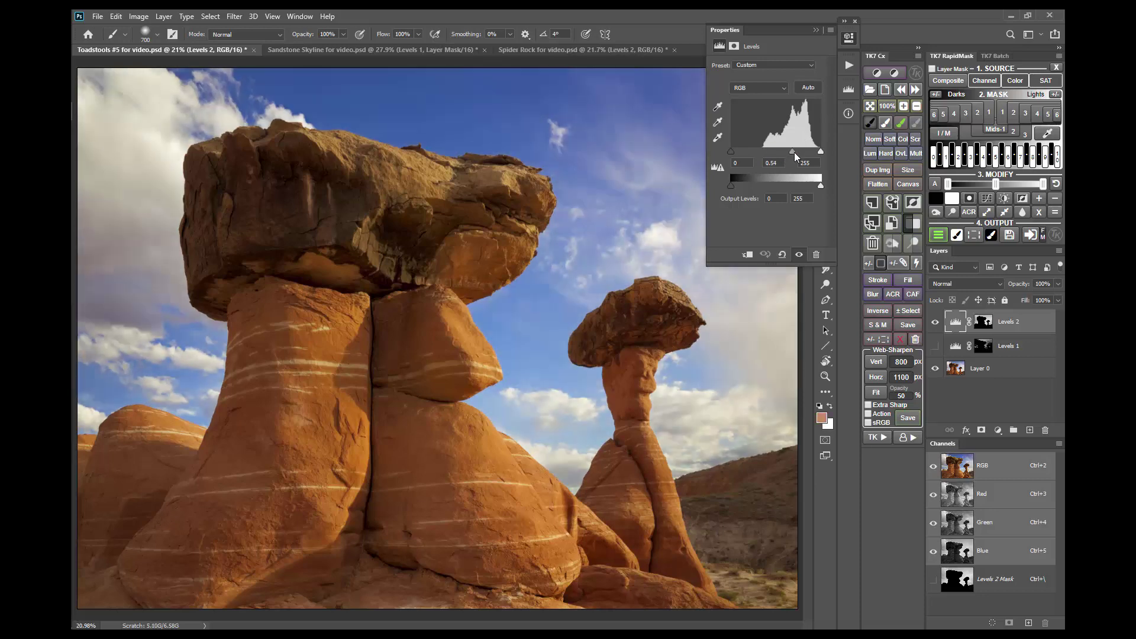
click(850, 39)
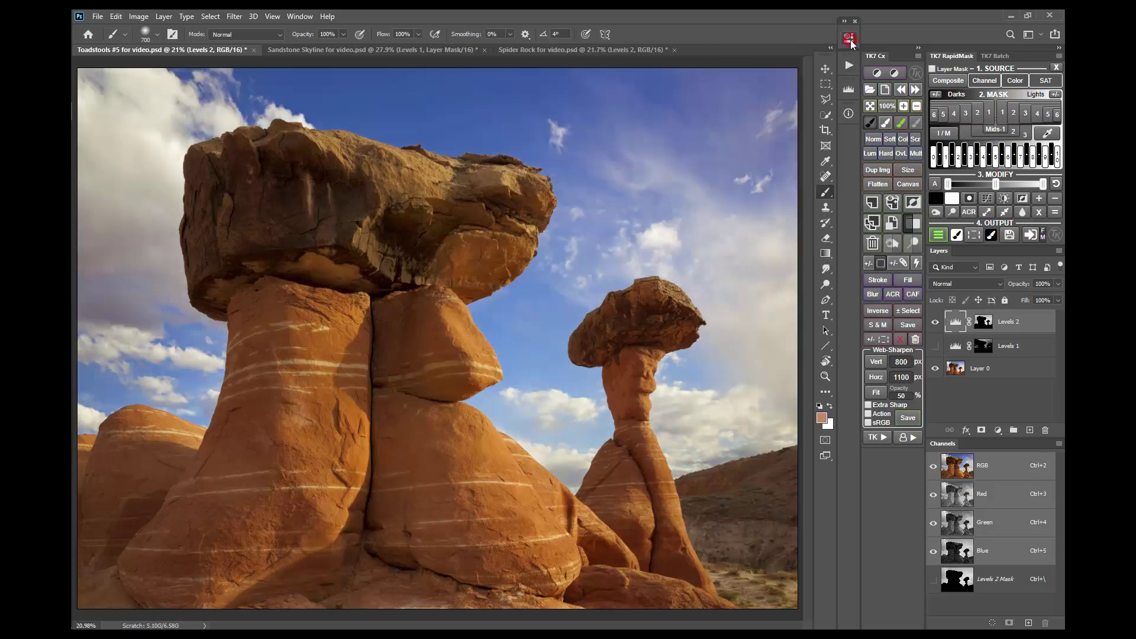
click(934, 323)
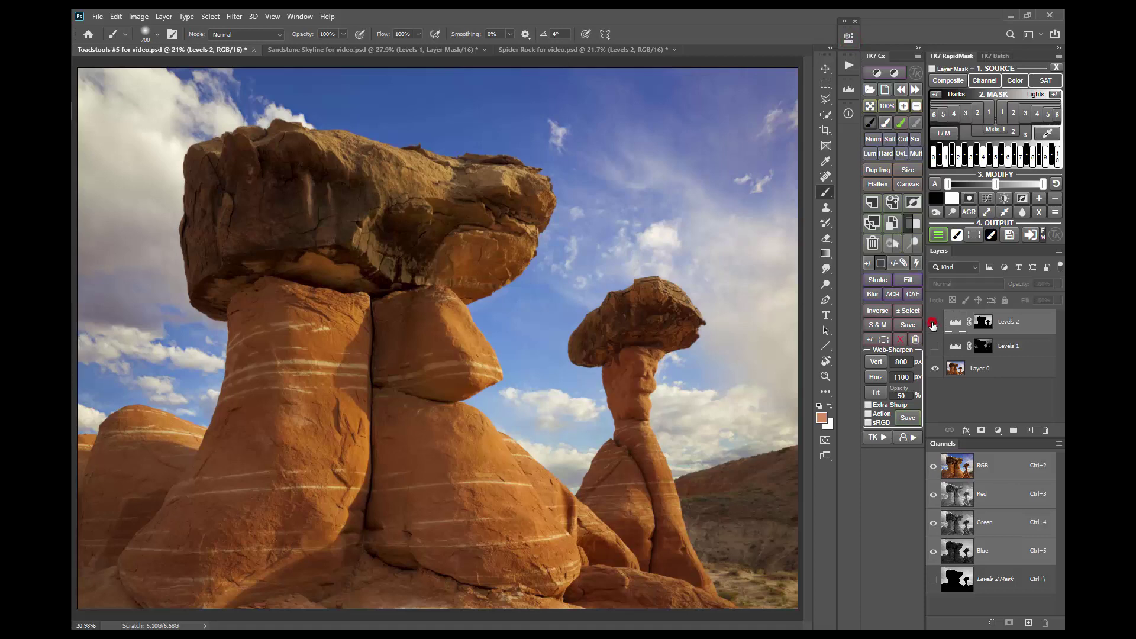
click(935, 325)
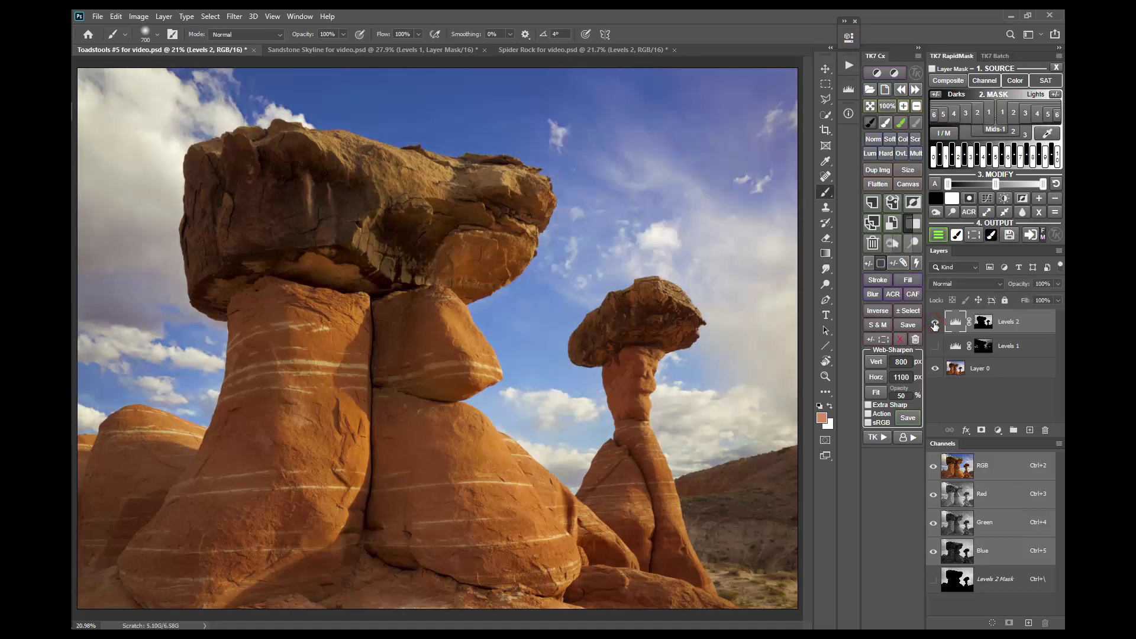
click(935, 324)
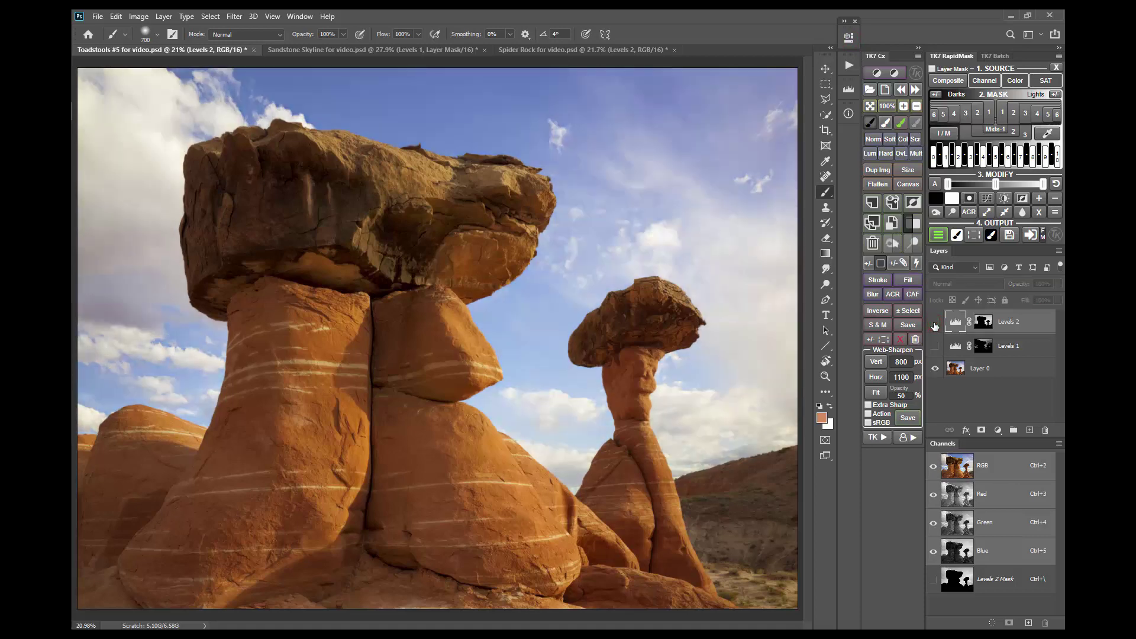
click(935, 325)
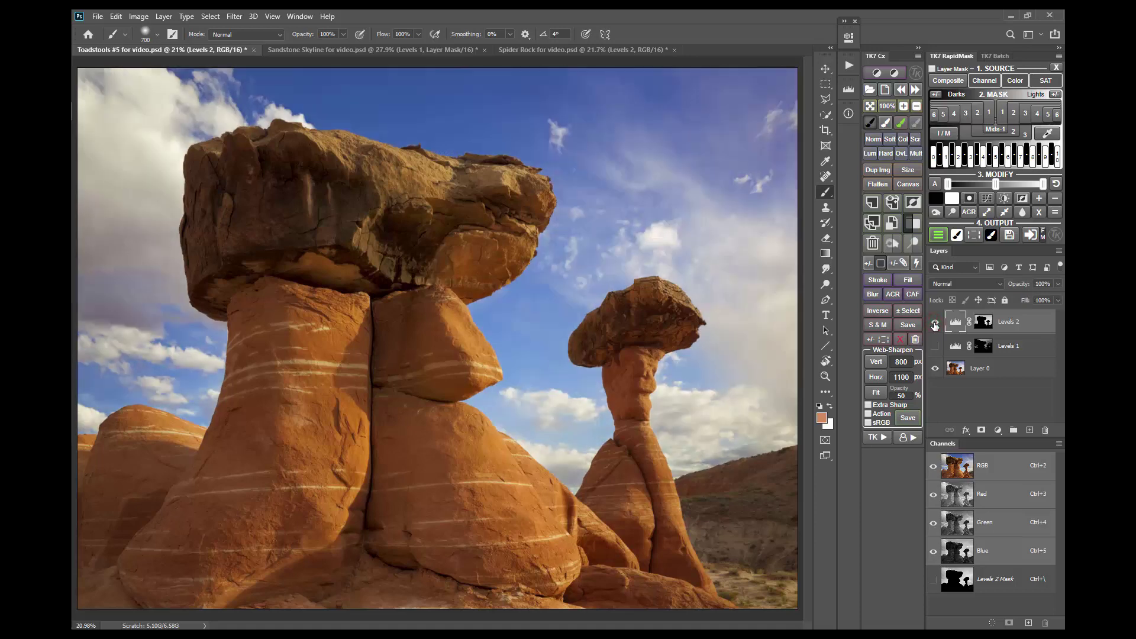
click(935, 325)
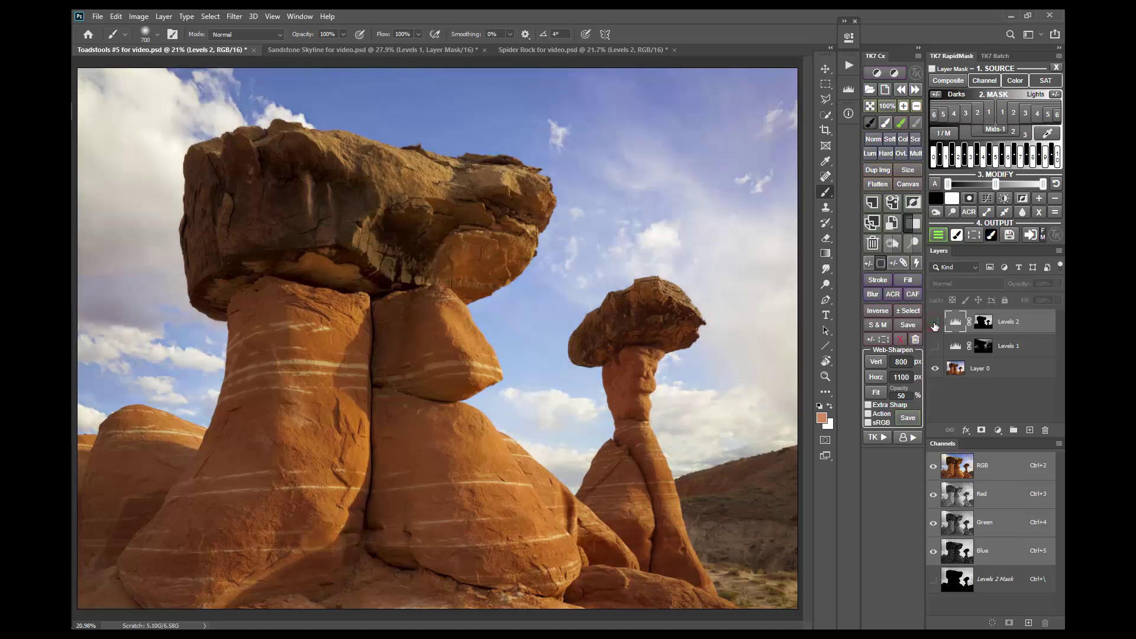
click(935, 324)
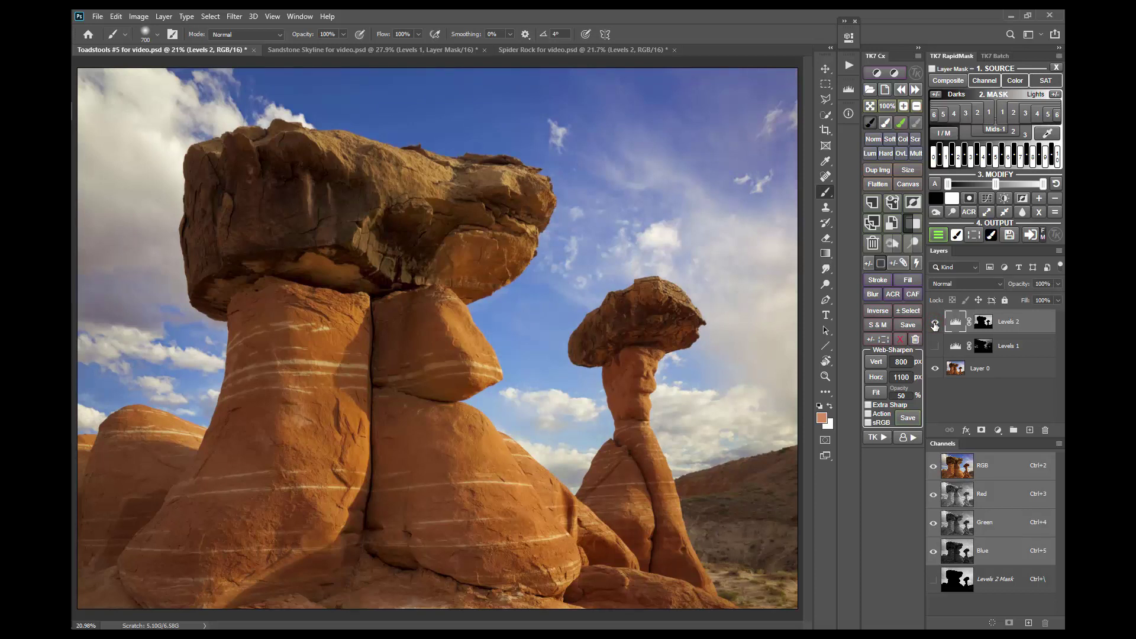
click(935, 325)
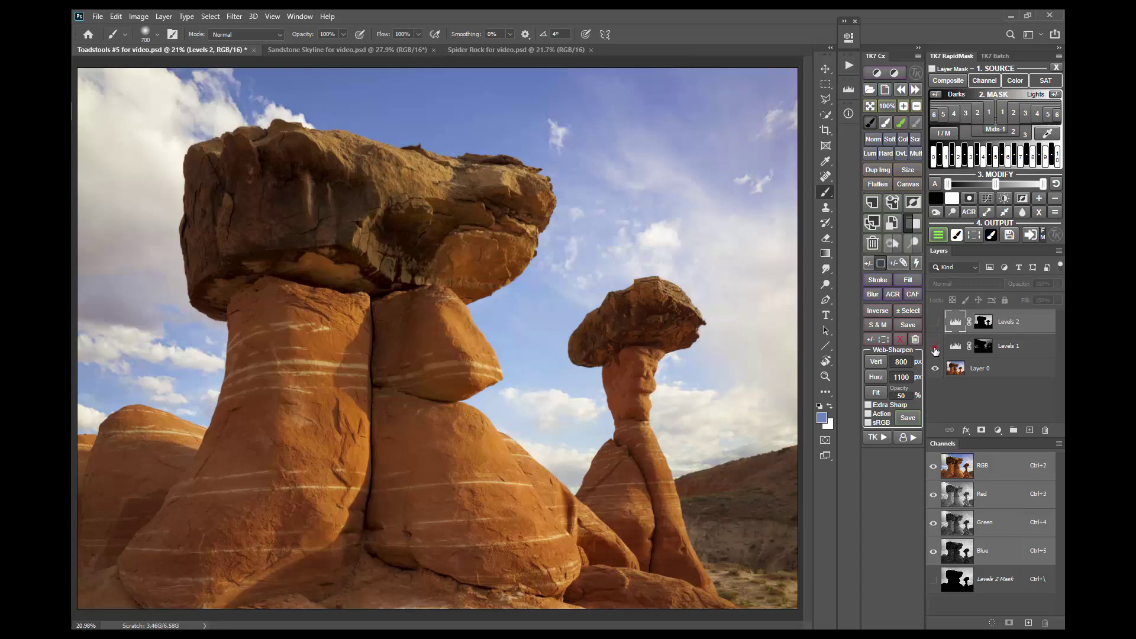
click(935, 347)
click(935, 348)
click(936, 349)
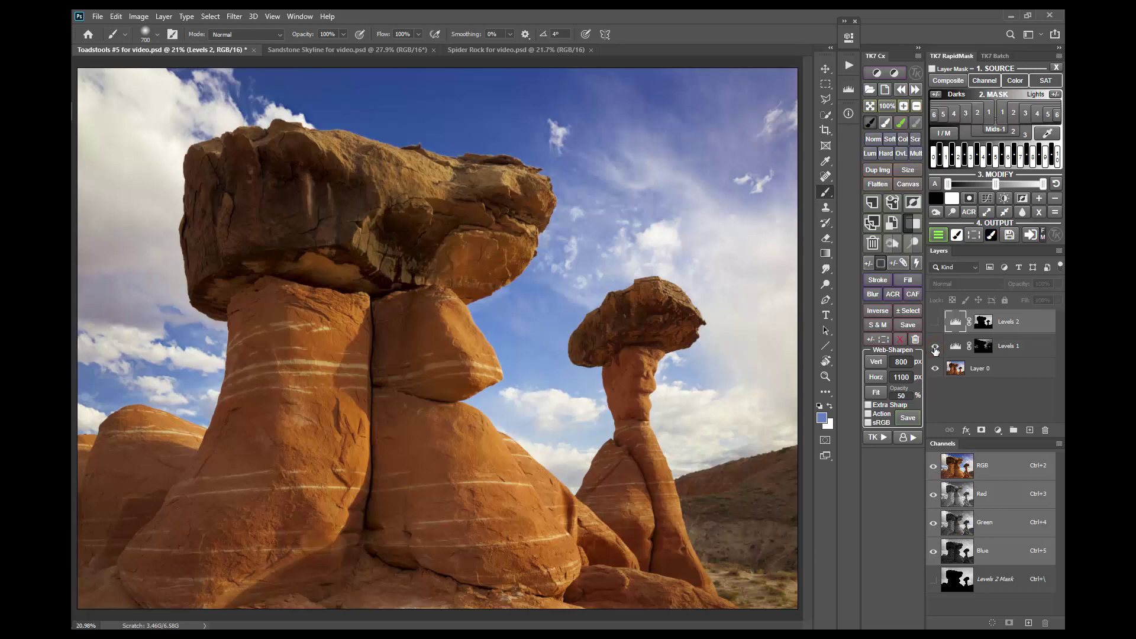
click(935, 350)
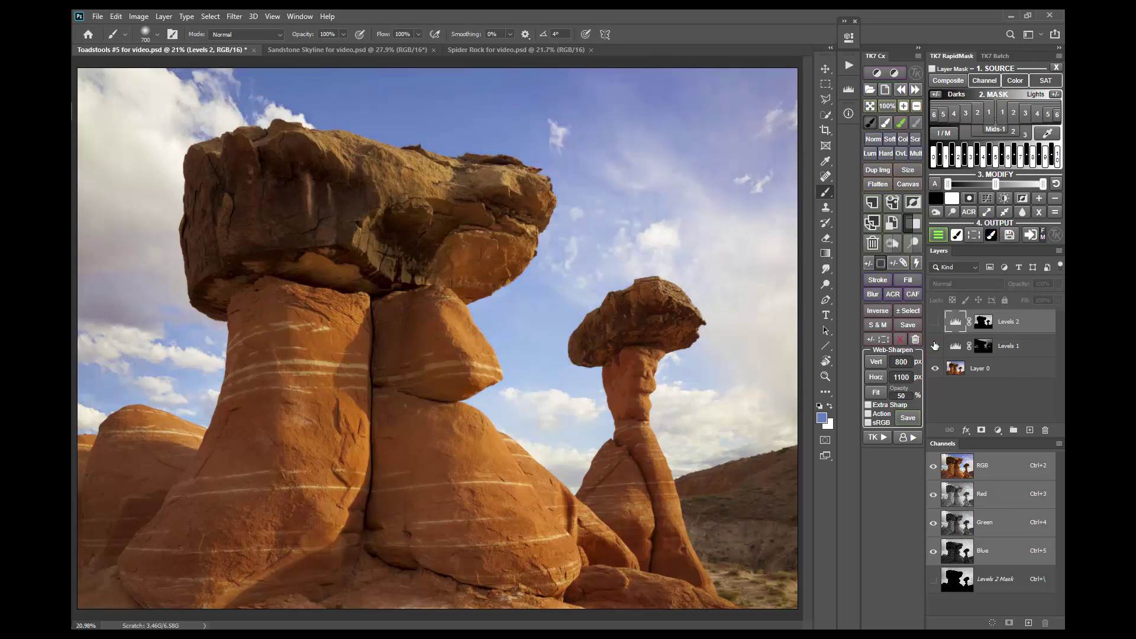
click(934, 323)
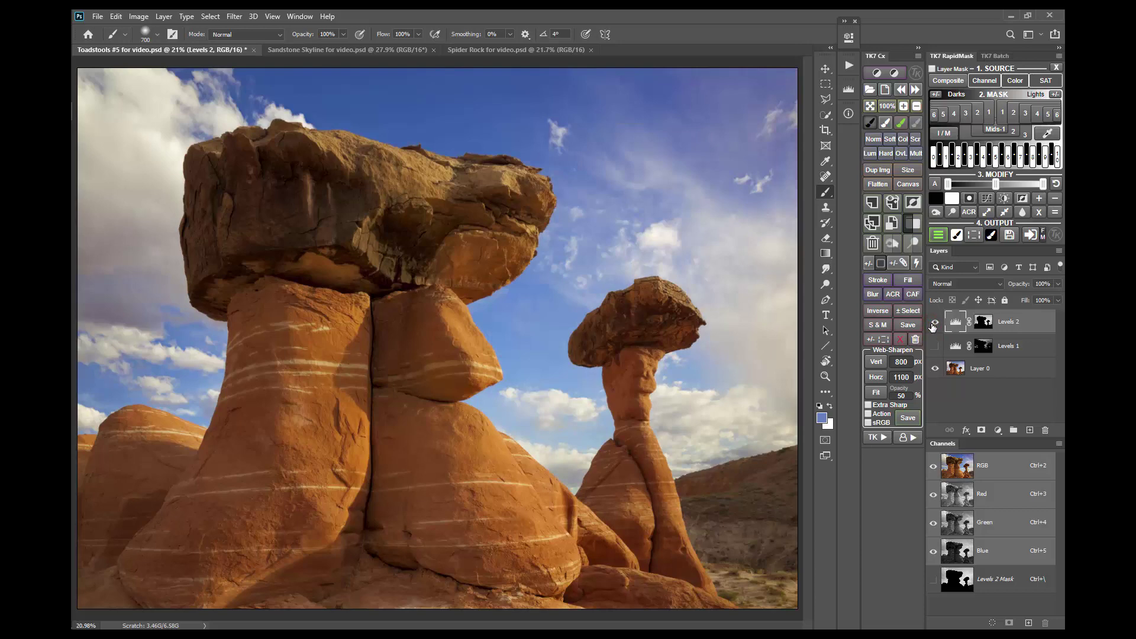
click(934, 323)
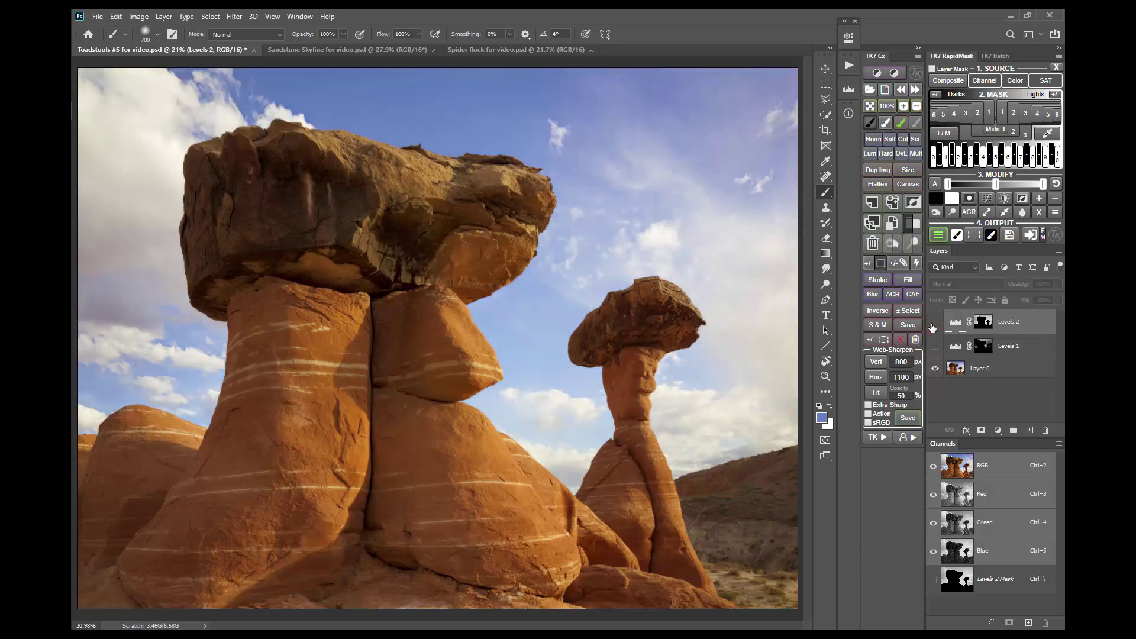
click(934, 323)
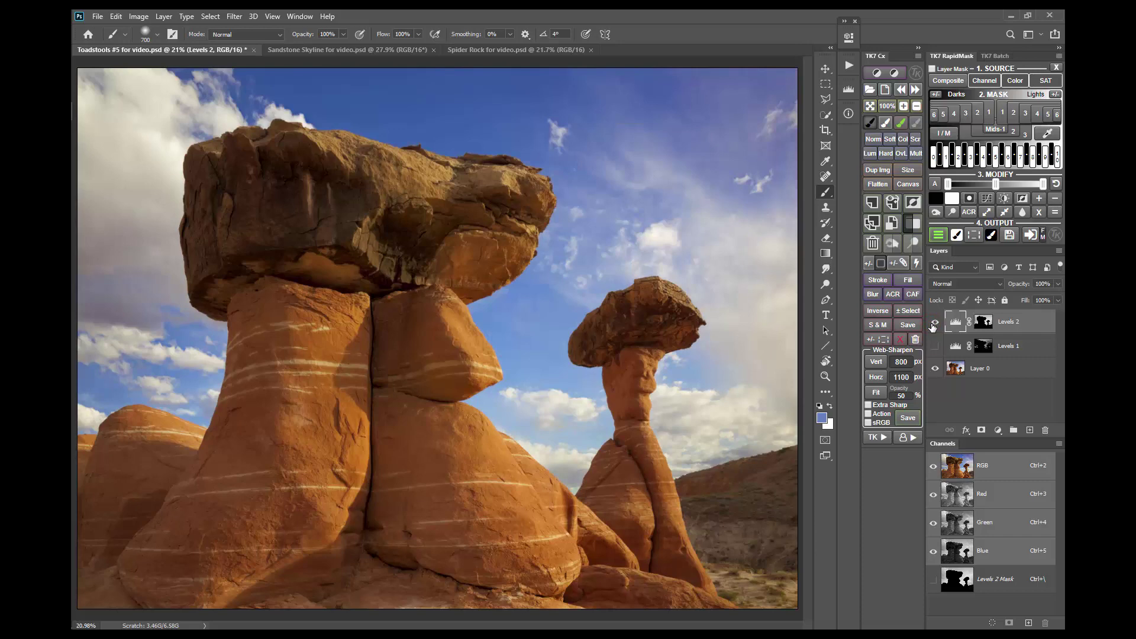
click(934, 323)
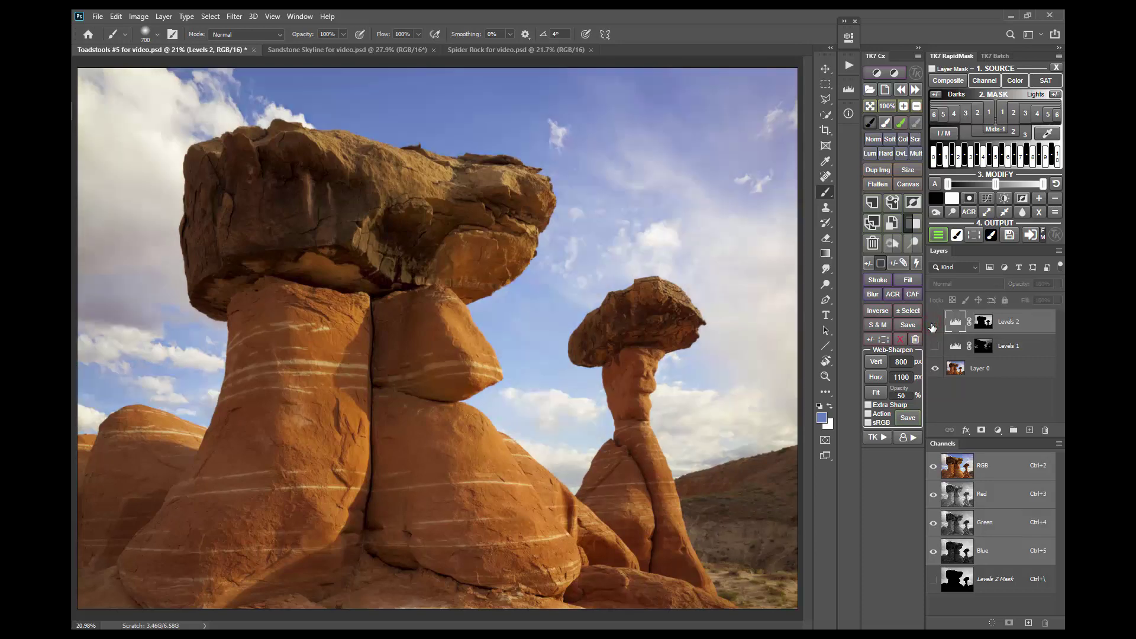
click(934, 324)
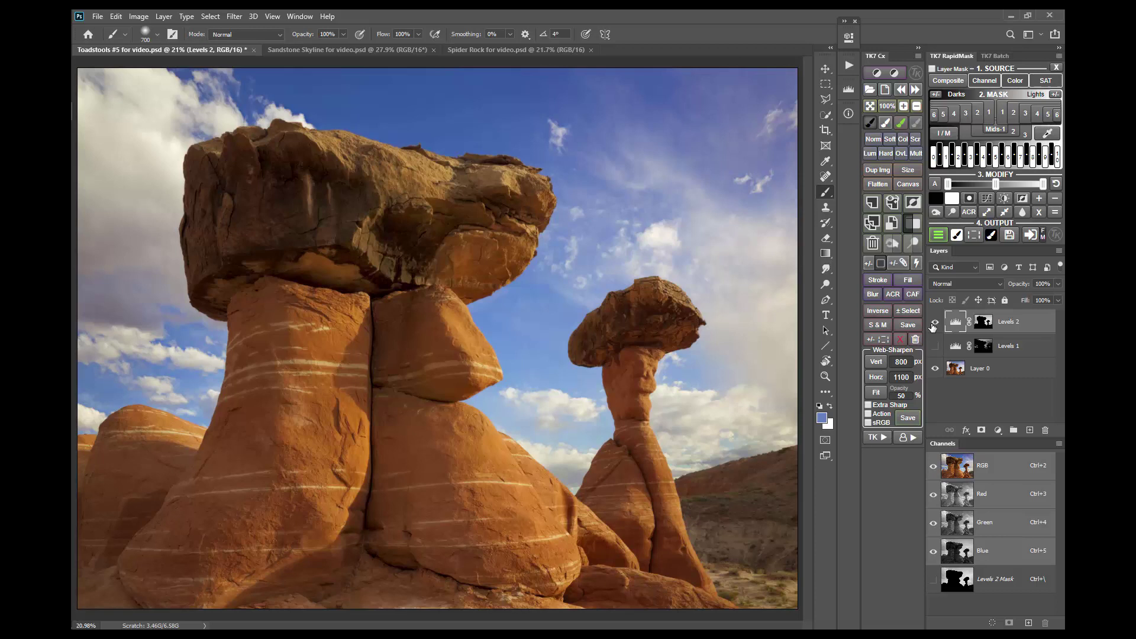
Step: In the Sandstone Skyline photo, key a colour mask to the sampled tan rock colour e7ca9d
click(391, 47)
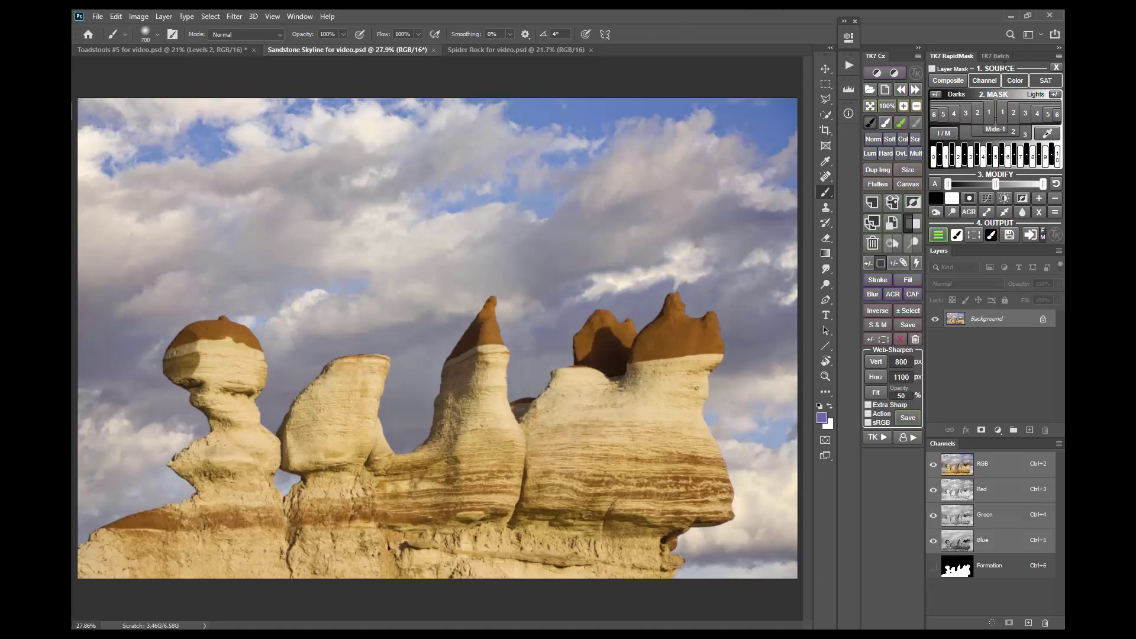
click(1016, 81)
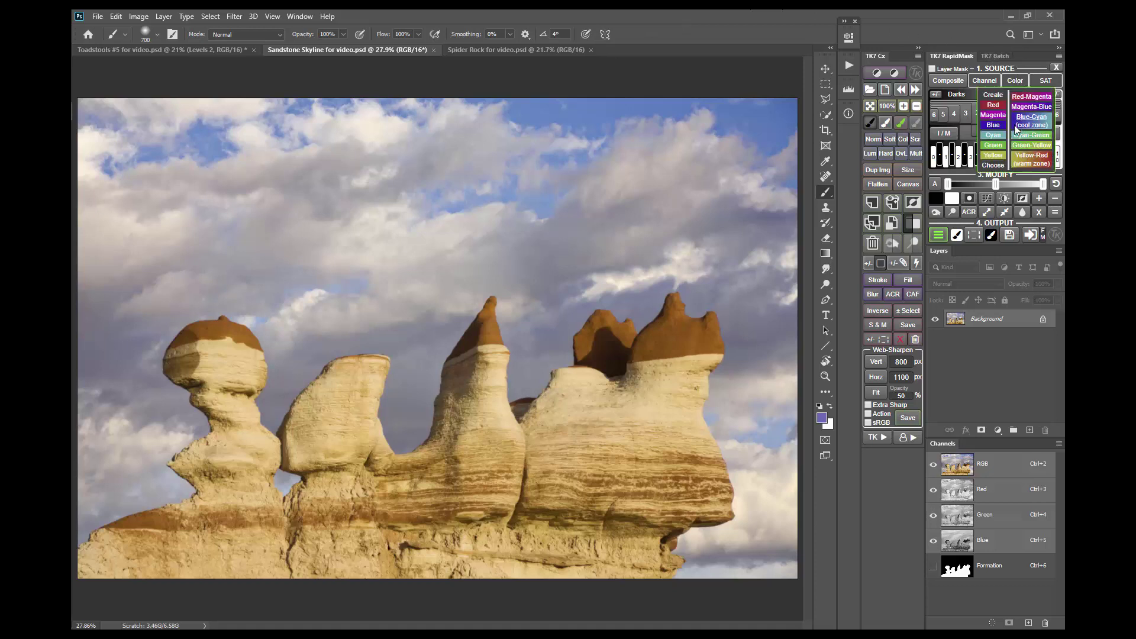
click(993, 165)
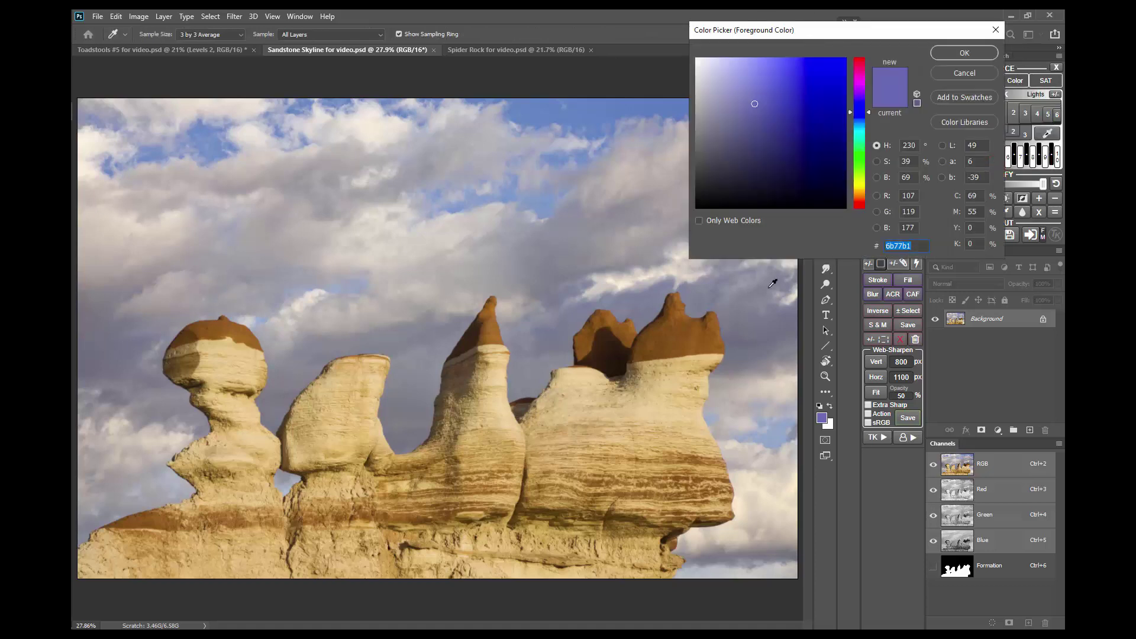
click(639, 408)
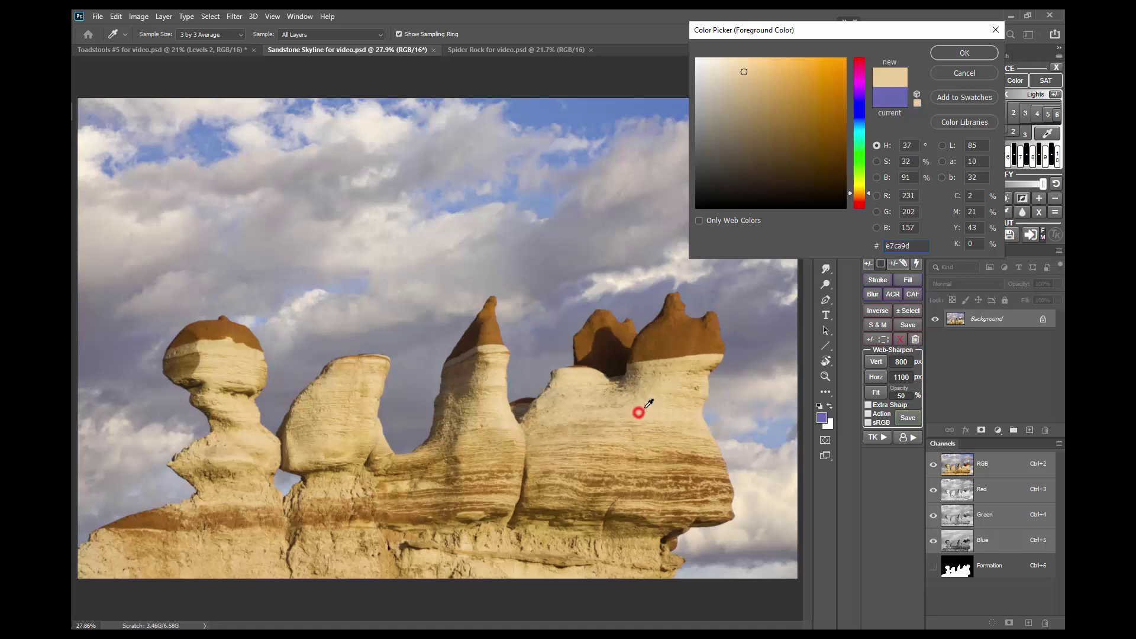
click(963, 53)
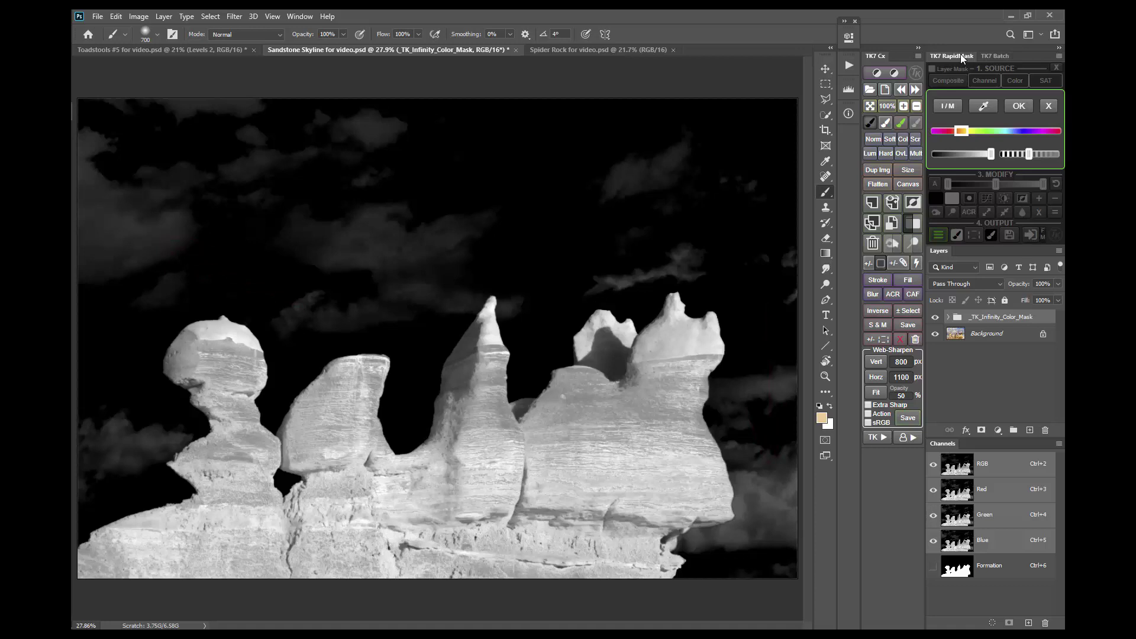
Step: Accept the rock colour mask and add a Levels adjustment through it with midtones at 0.72
click(1013, 107)
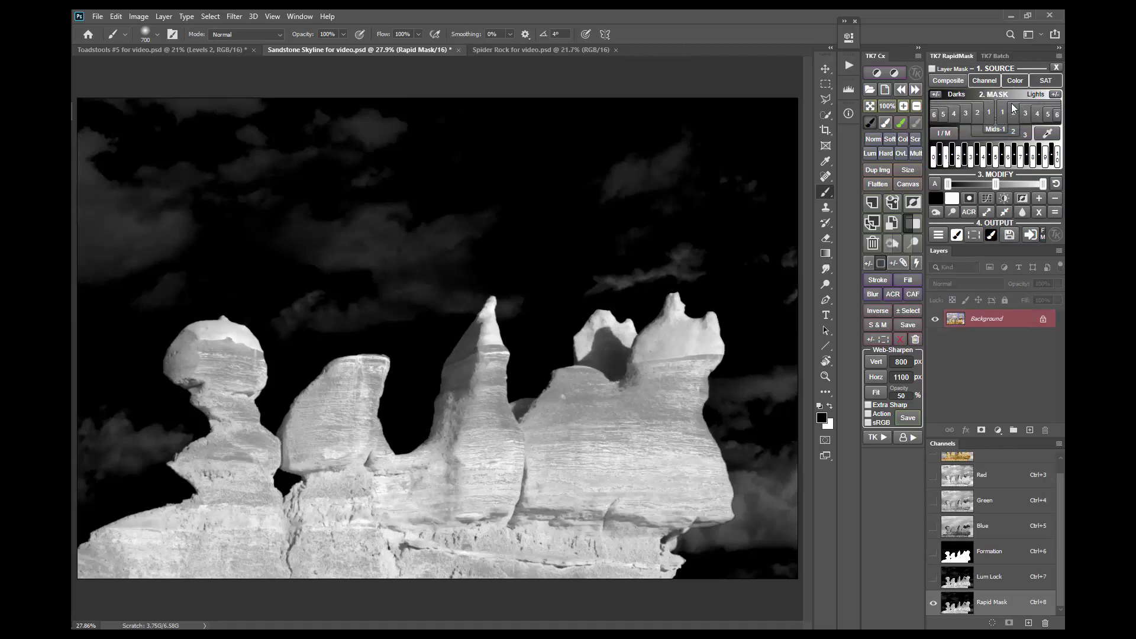
click(938, 235)
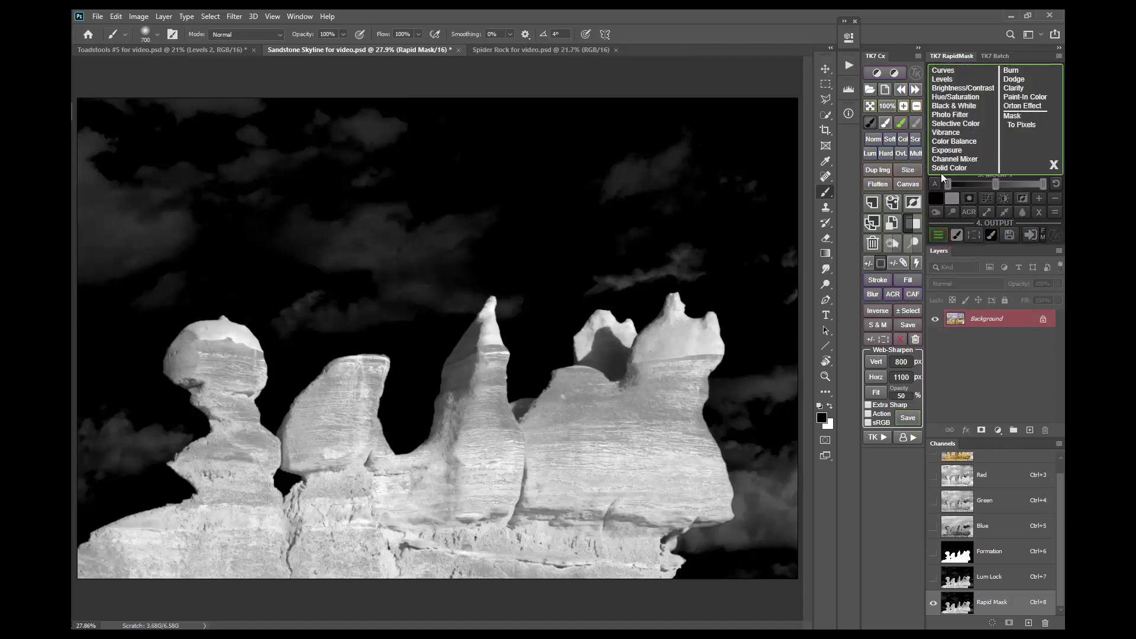
click(945, 80)
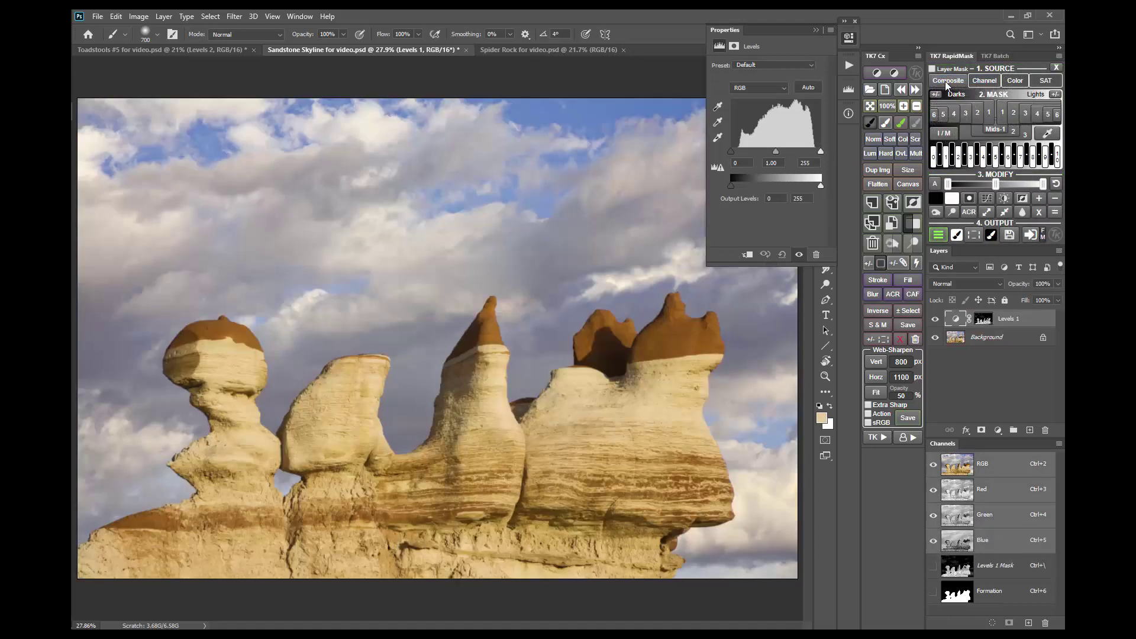
drag(777, 151, 784, 151)
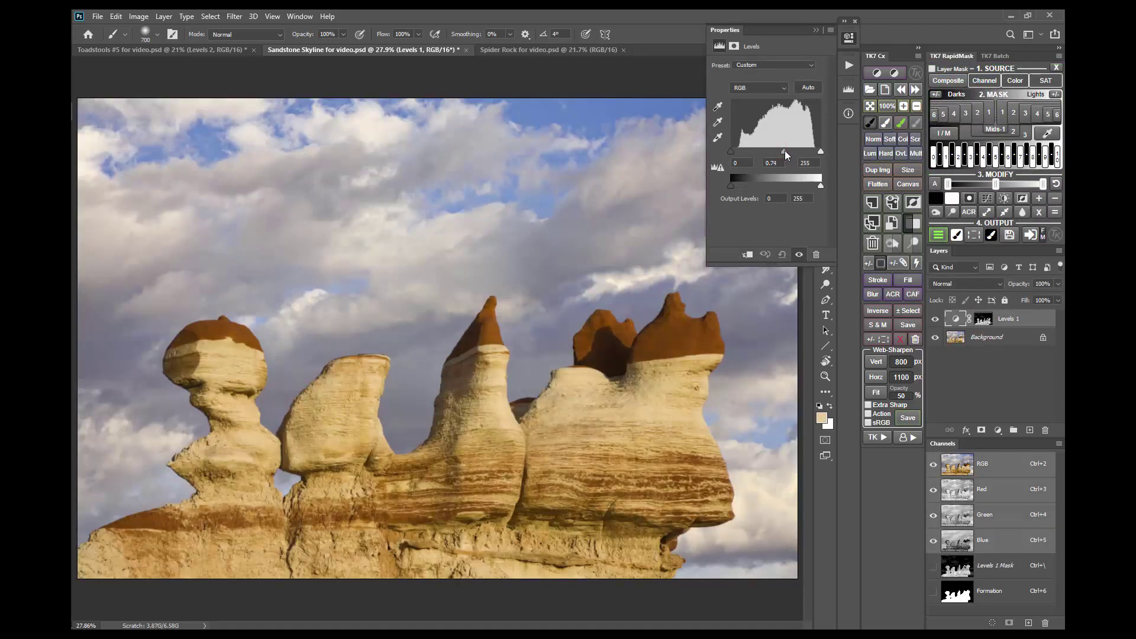
click(848, 37)
Step: Toggle the rock Levels adjustment off and on to compare before and after
click(935, 319)
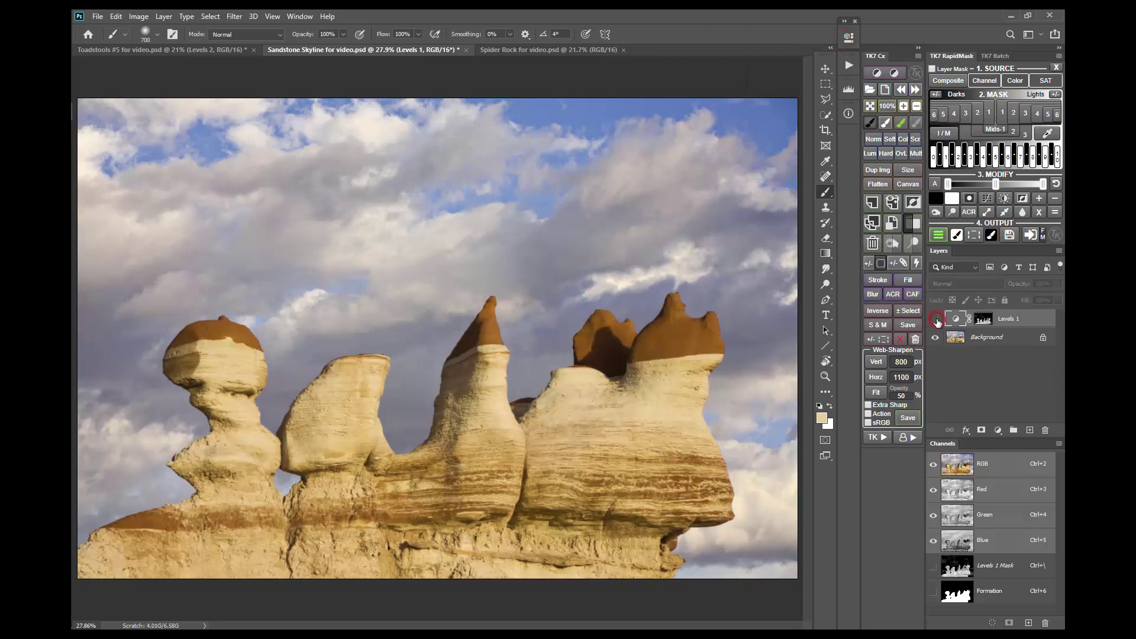
click(936, 320)
click(936, 320)
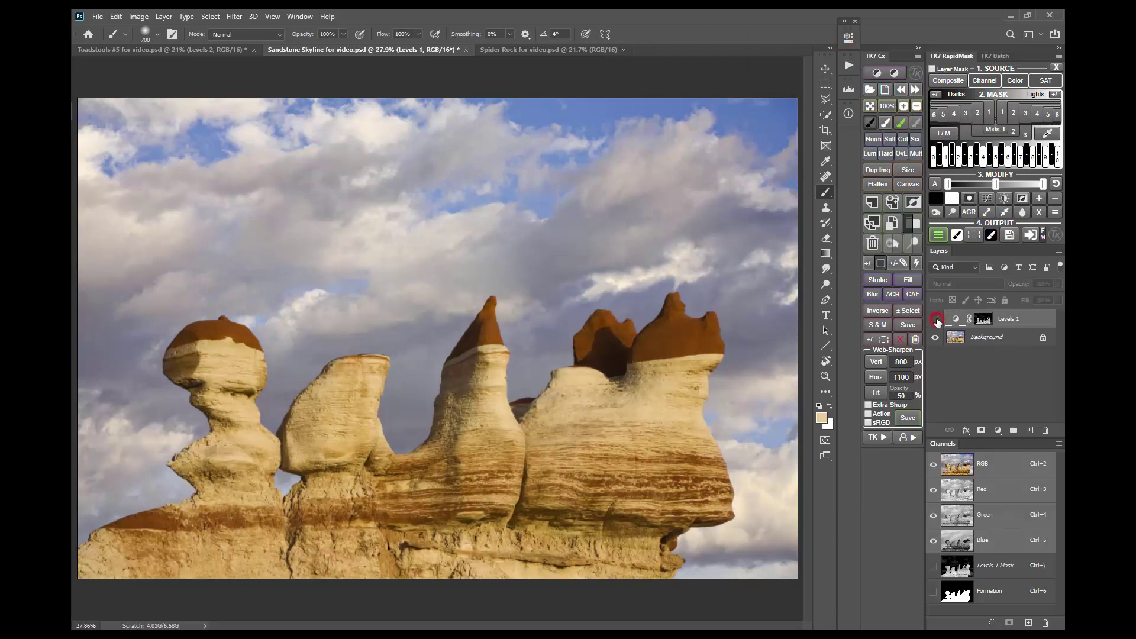
click(936, 319)
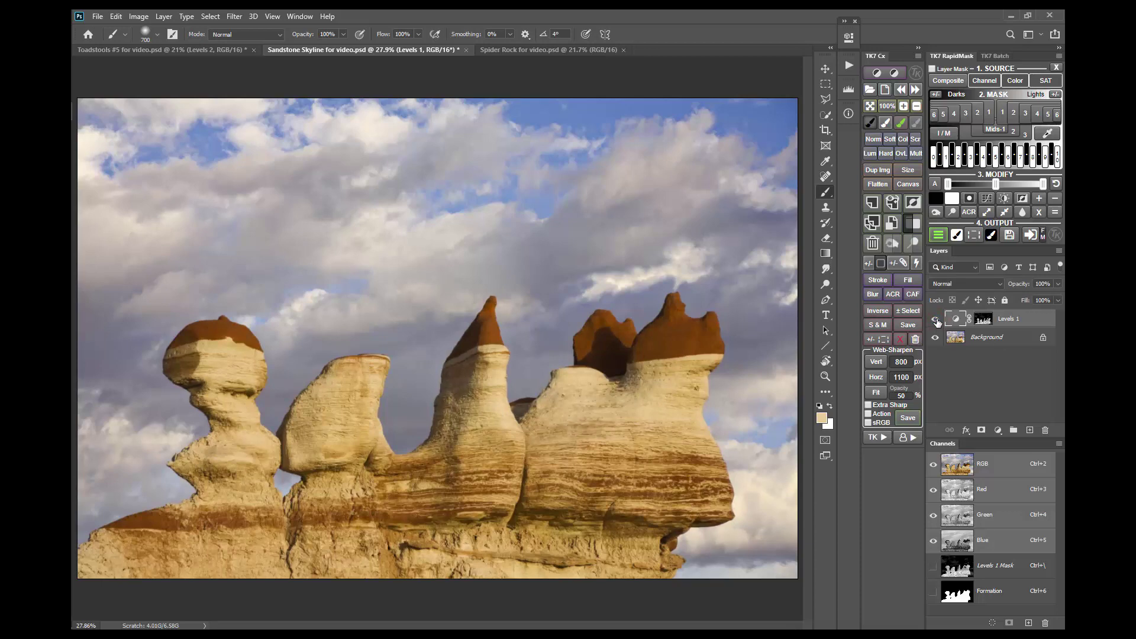
Step: Hide Levels 1 and start creating a new black-and-white colour mask
click(935, 320)
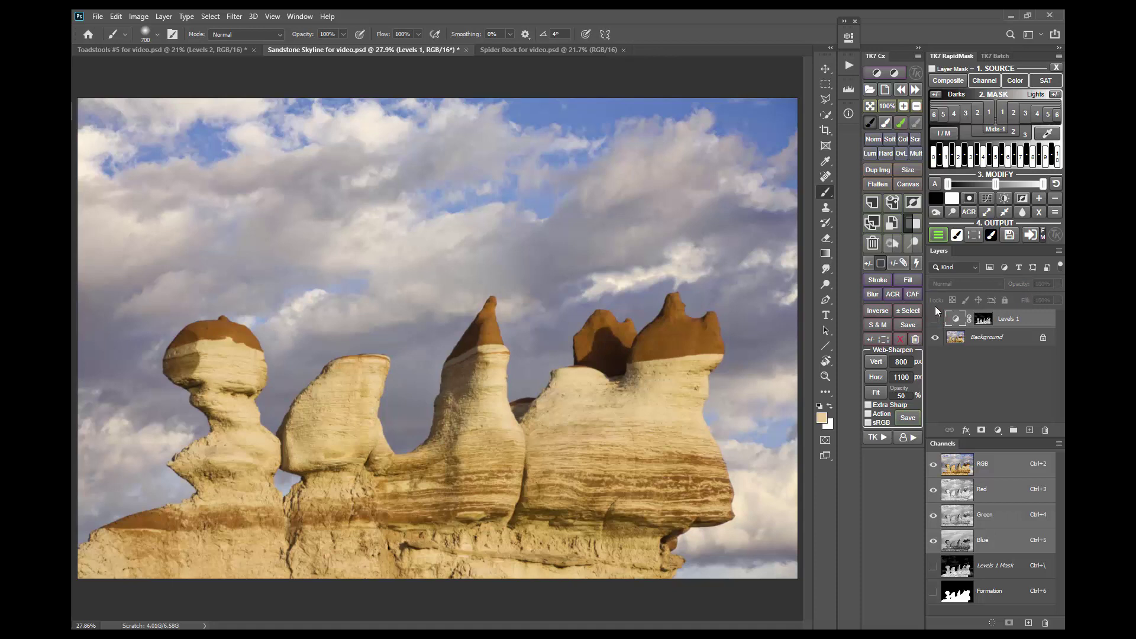
click(1018, 83)
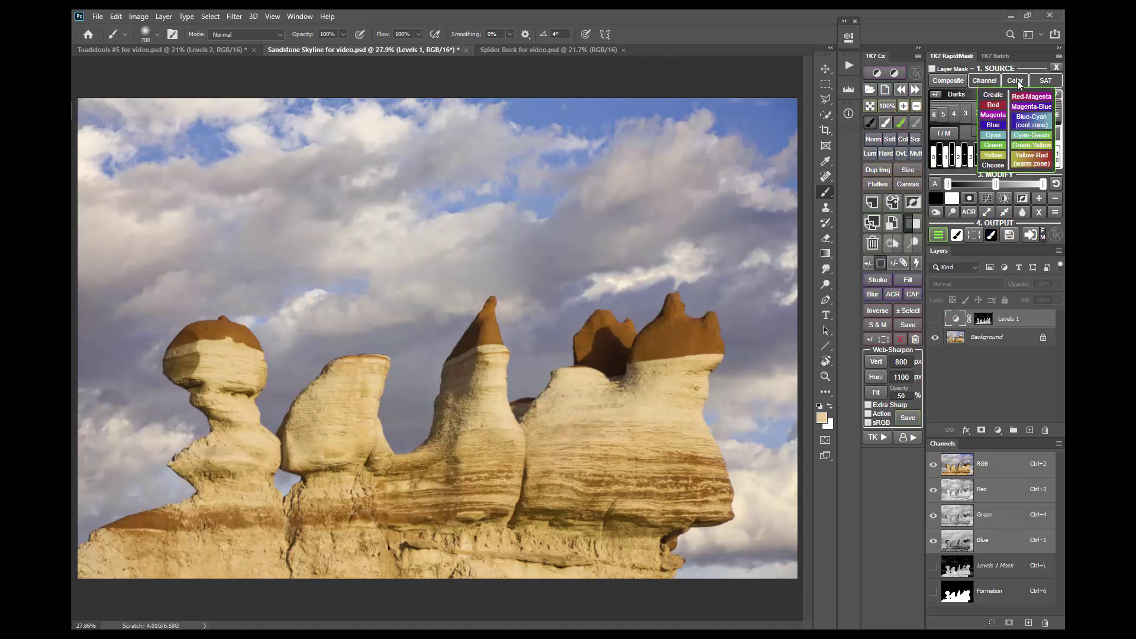
click(999, 94)
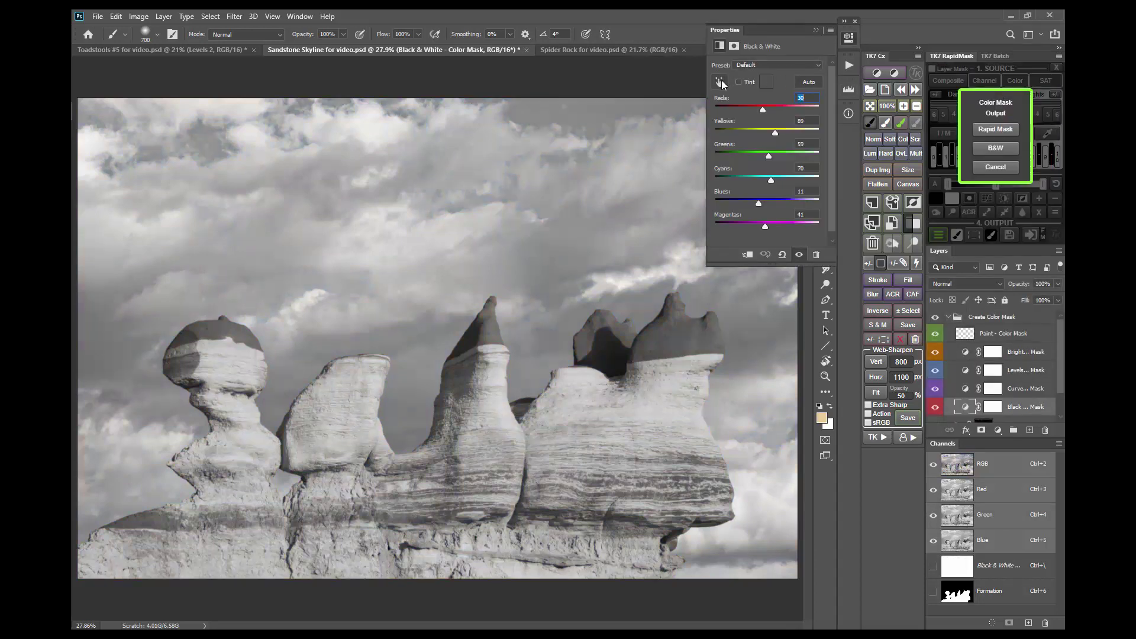
Step: Set Yellows 197, Reds 147, Blues -120 and Cyans -143 on the image to whiten the rocks
click(720, 81)
drag(536, 500, 600, 504)
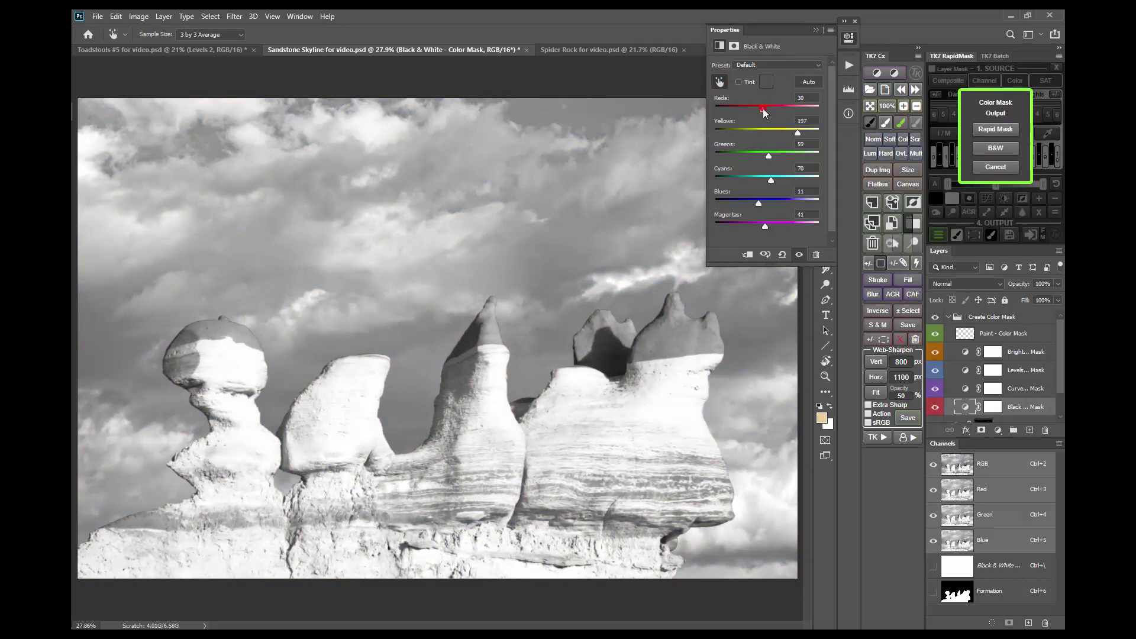
drag(763, 108, 787, 111)
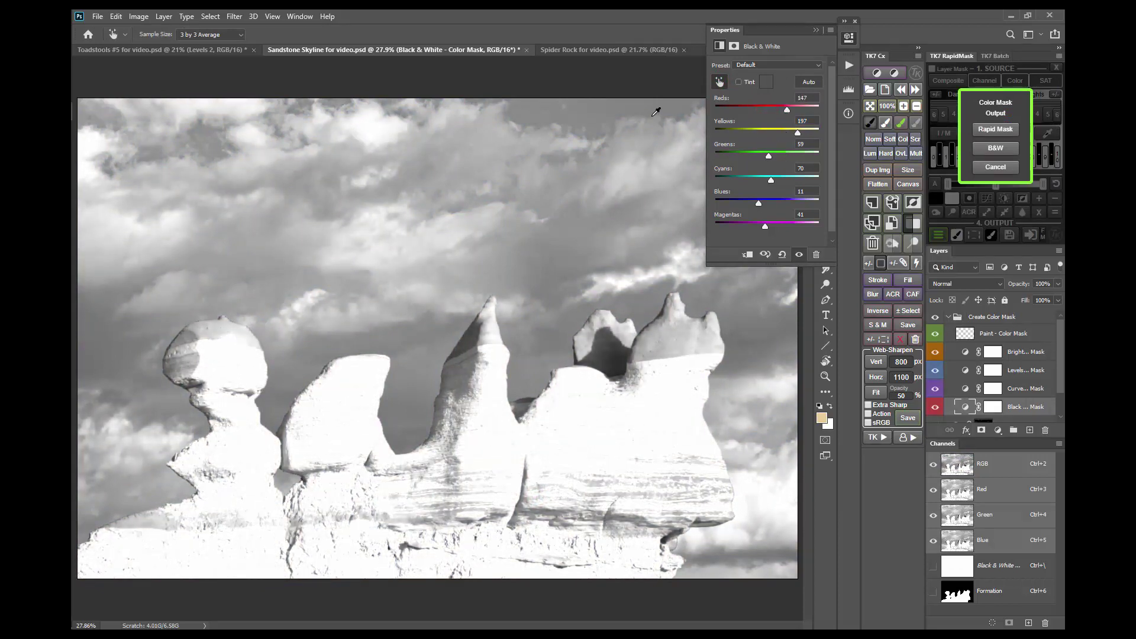
drag(590, 114, 520, 121)
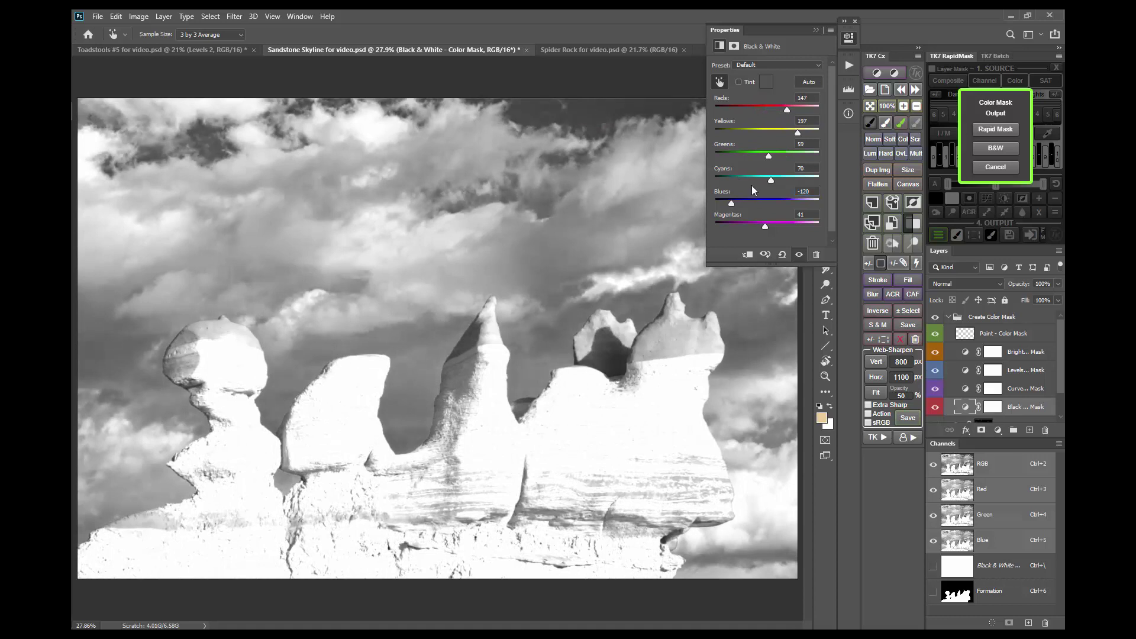
drag(769, 179, 727, 181)
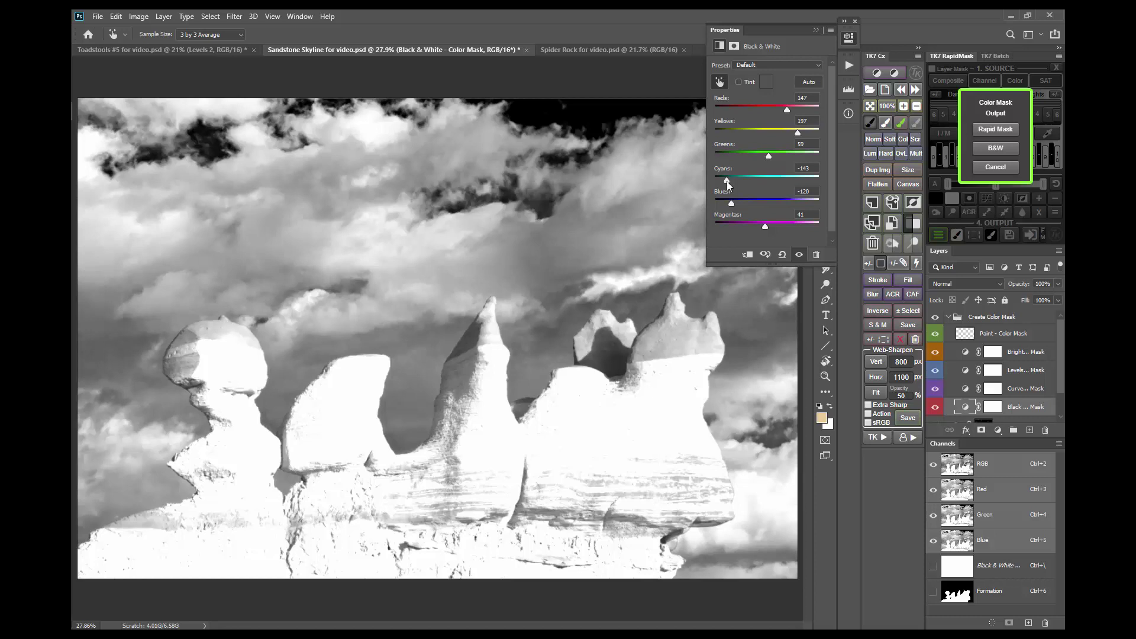
Step: Reset the mix to Reds and Yellows -200, Cyans 130, Blues 198, and output it as a Rapid Mask
click(783, 254)
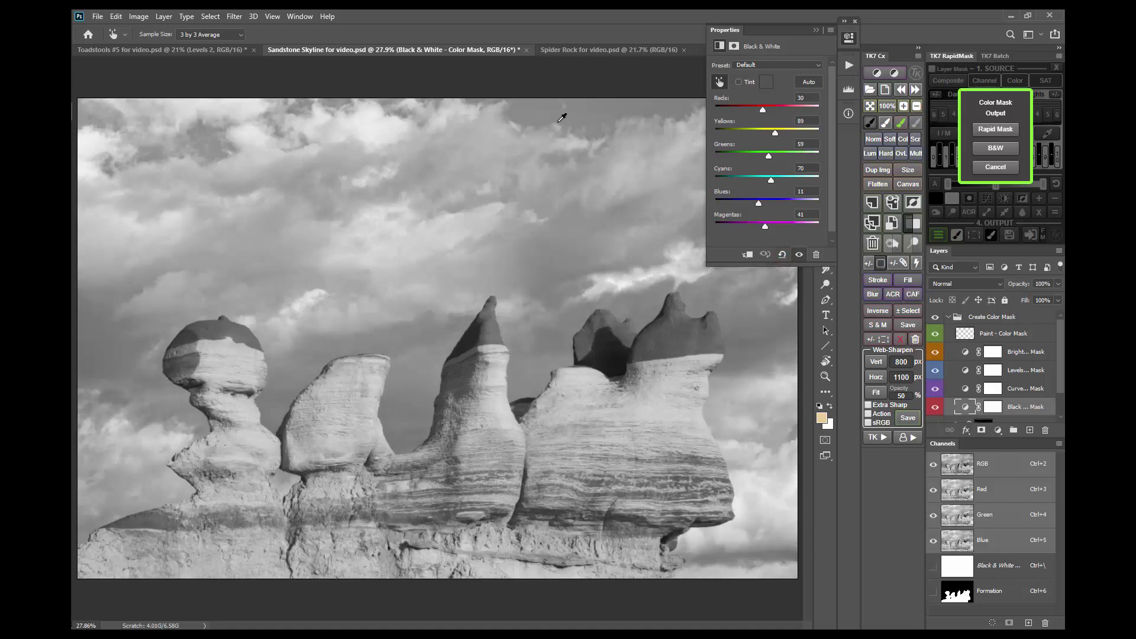
drag(553, 109, 623, 119)
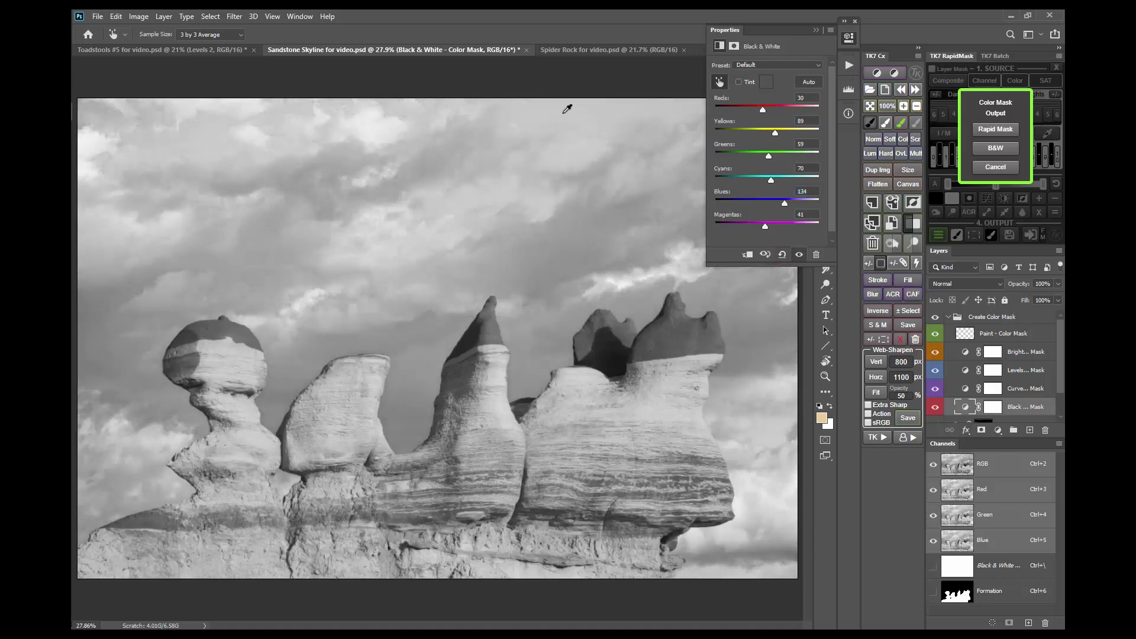
drag(658, 453, 467, 497)
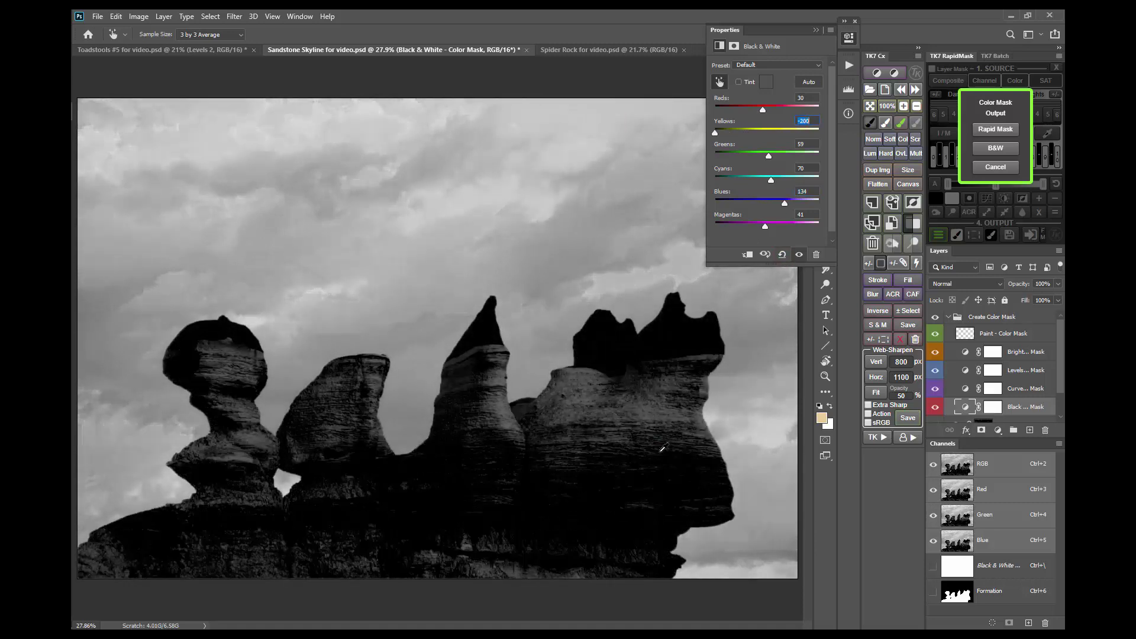
drag(763, 110, 716, 111)
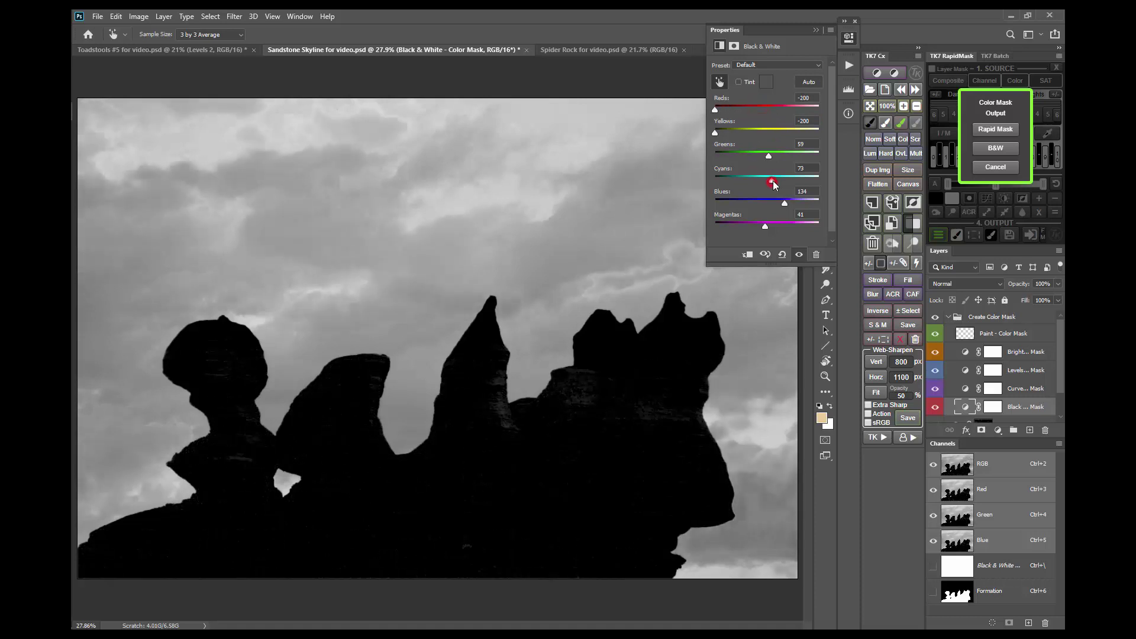
drag(773, 180, 798, 202)
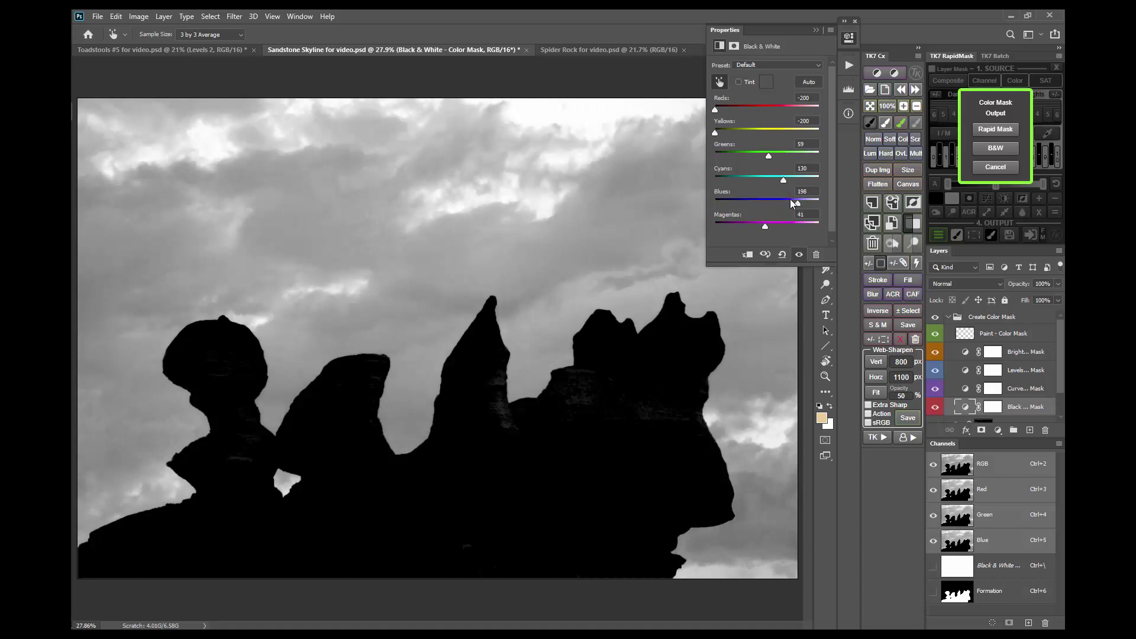
click(981, 130)
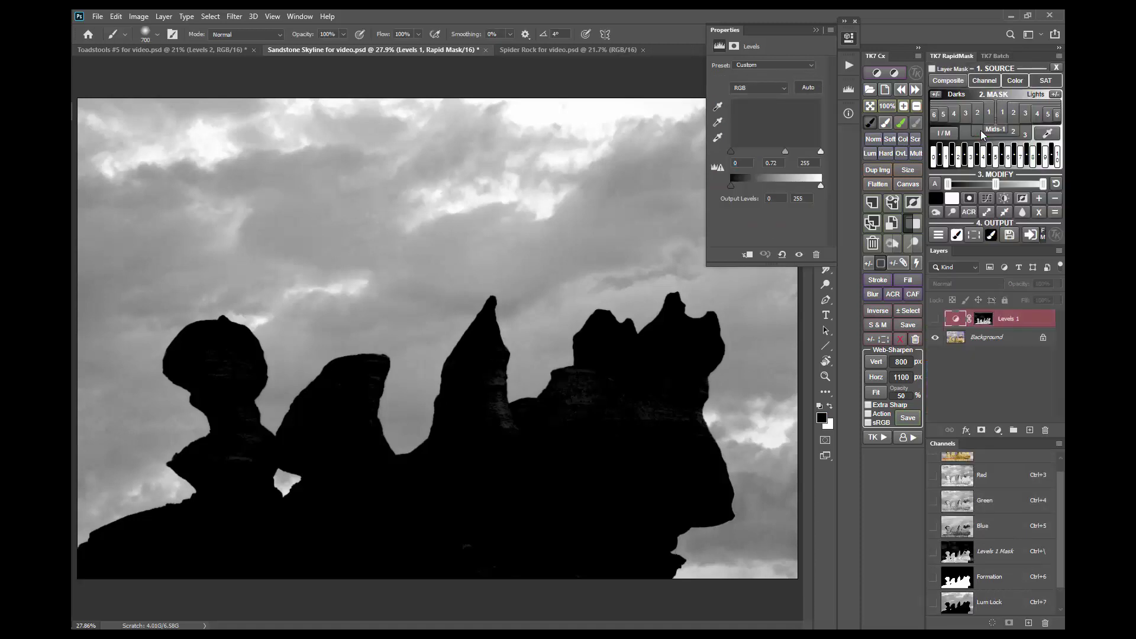
click(934, 239)
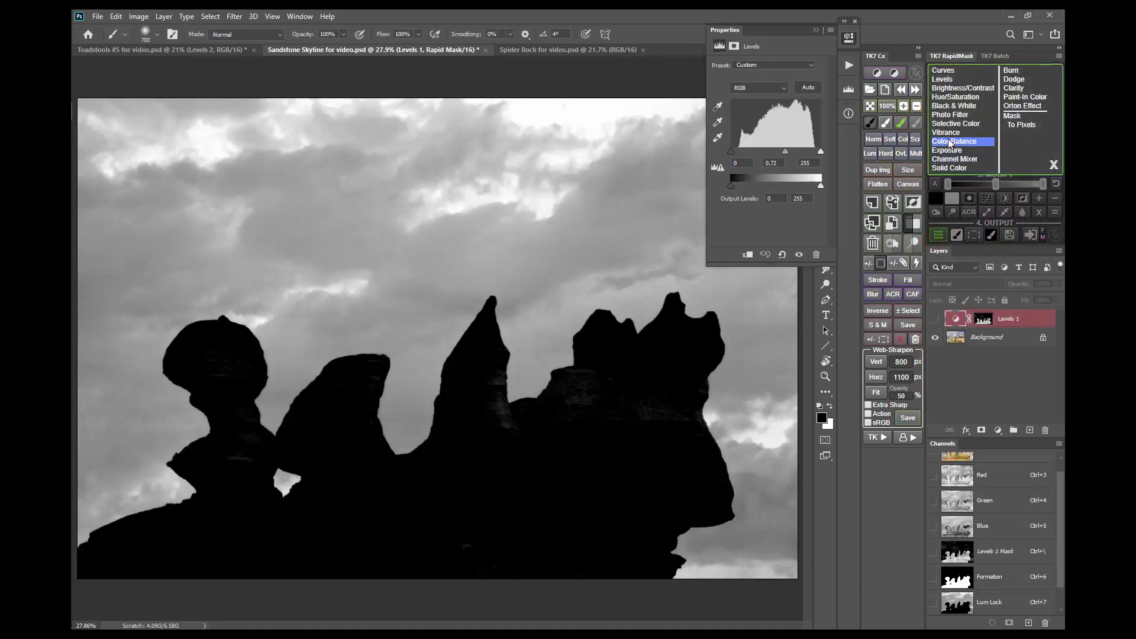
Step: Add a masked Curves layer with a lowered shadow point and a highlight point for cloud contrast
click(943, 71)
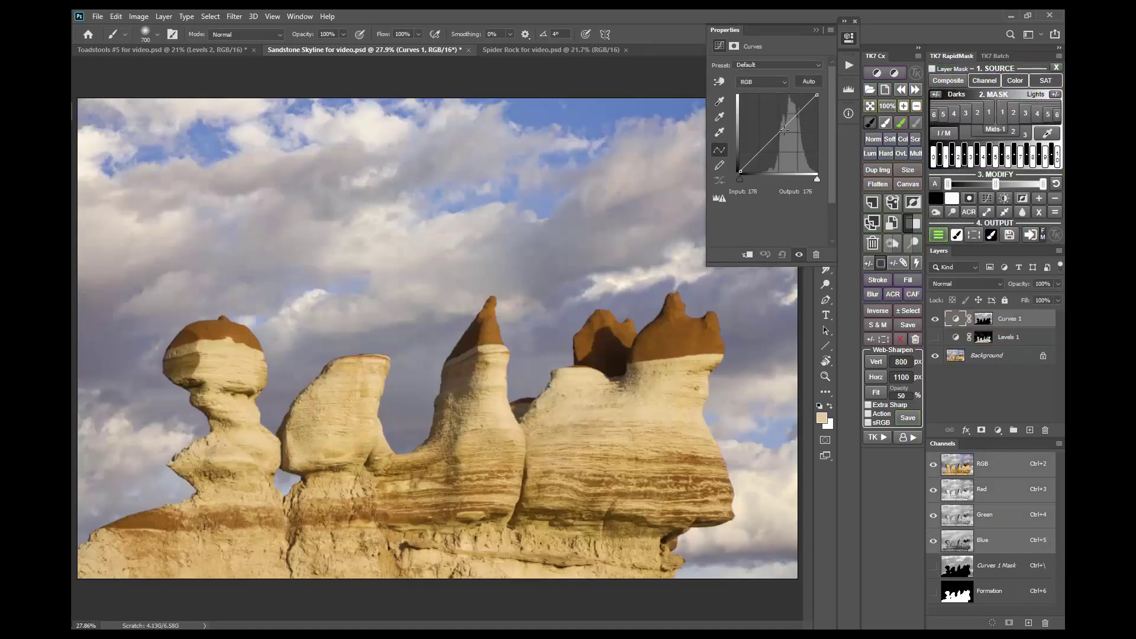
drag(759, 152, 756, 161)
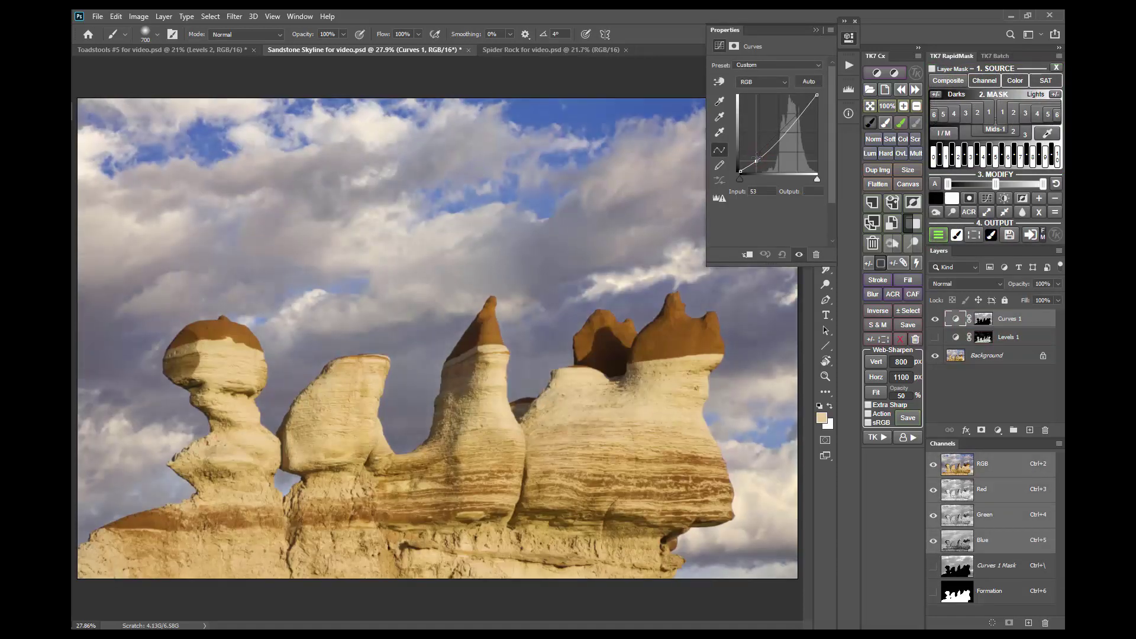
click(799, 113)
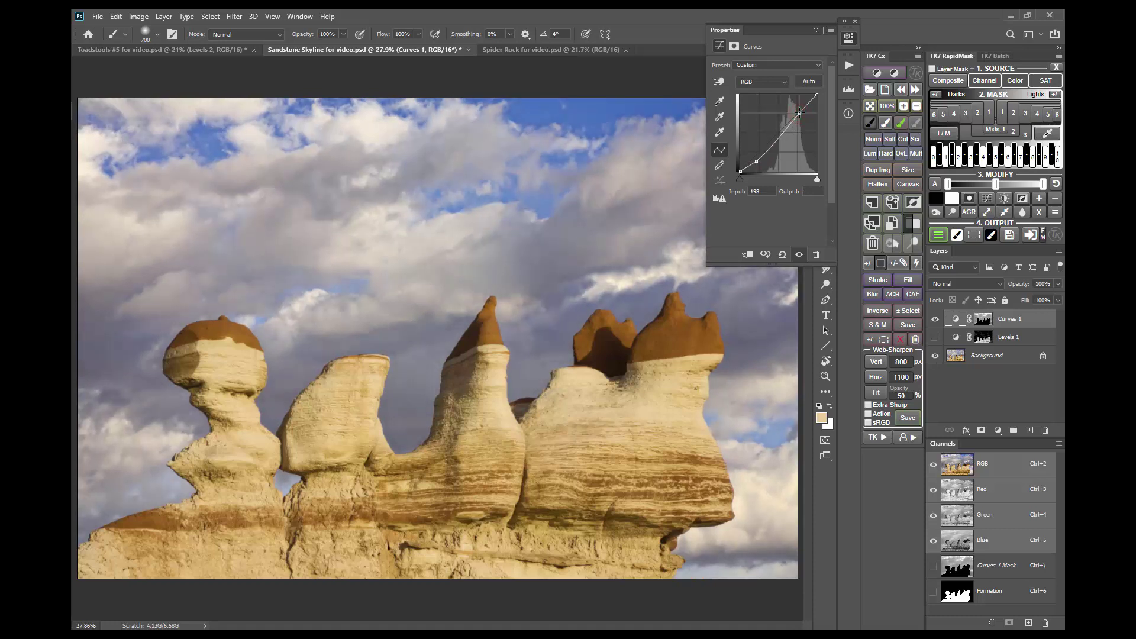
click(848, 37)
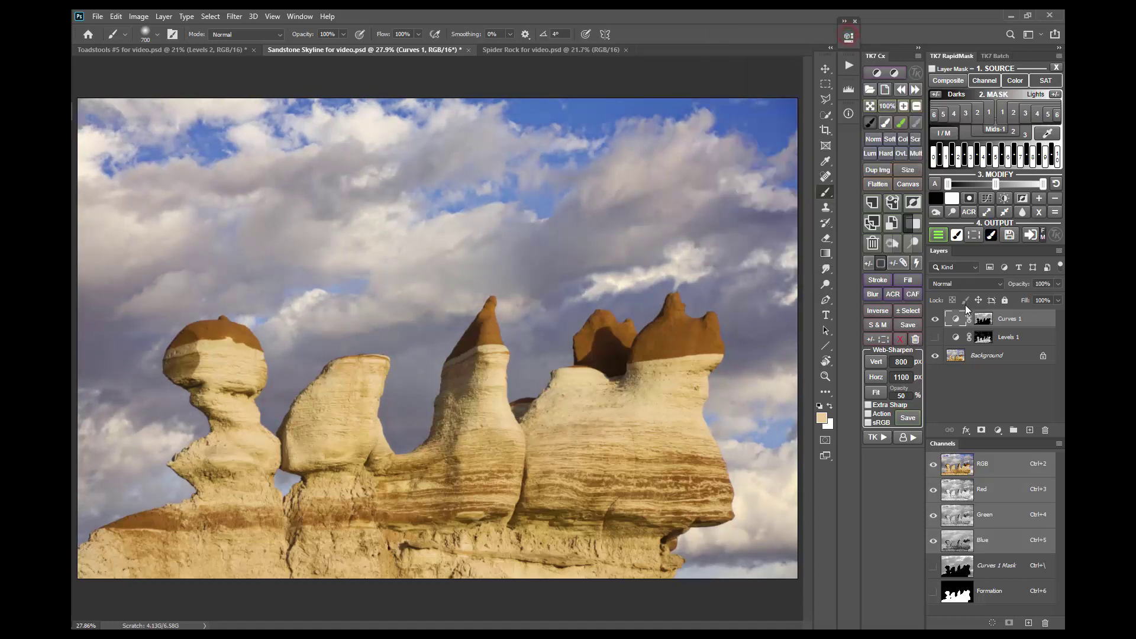
Step: Toggle Curves 1 off and on to compare the sky before and after
click(936, 319)
click(935, 320)
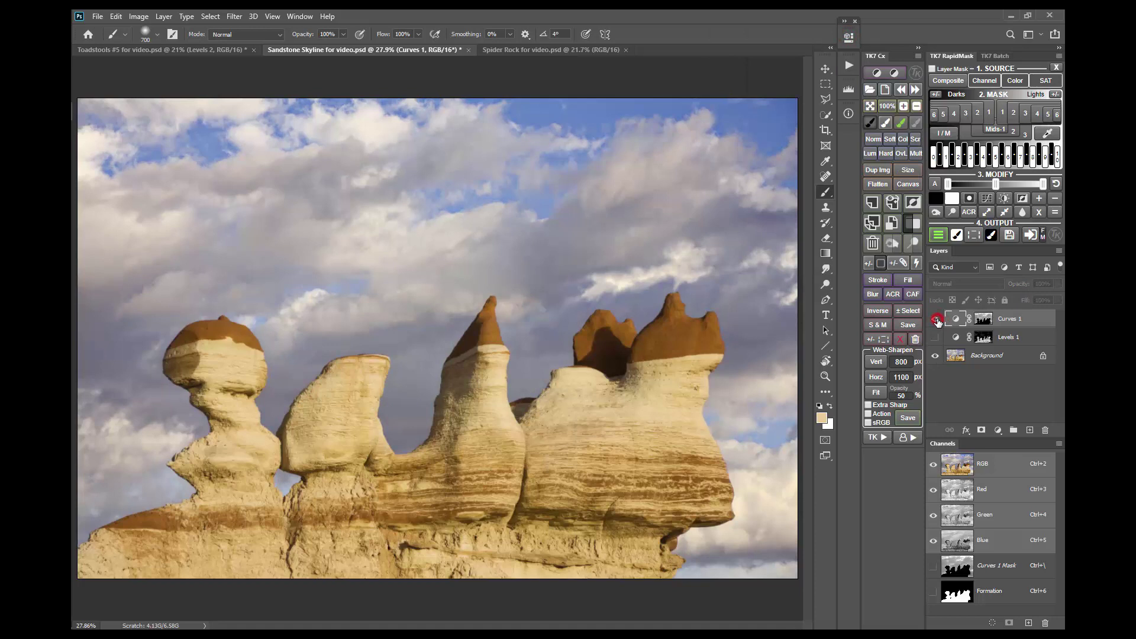
click(935, 320)
Step: Compare Curves 1 once more, then turn on both Curves 1 and Levels 1
click(936, 319)
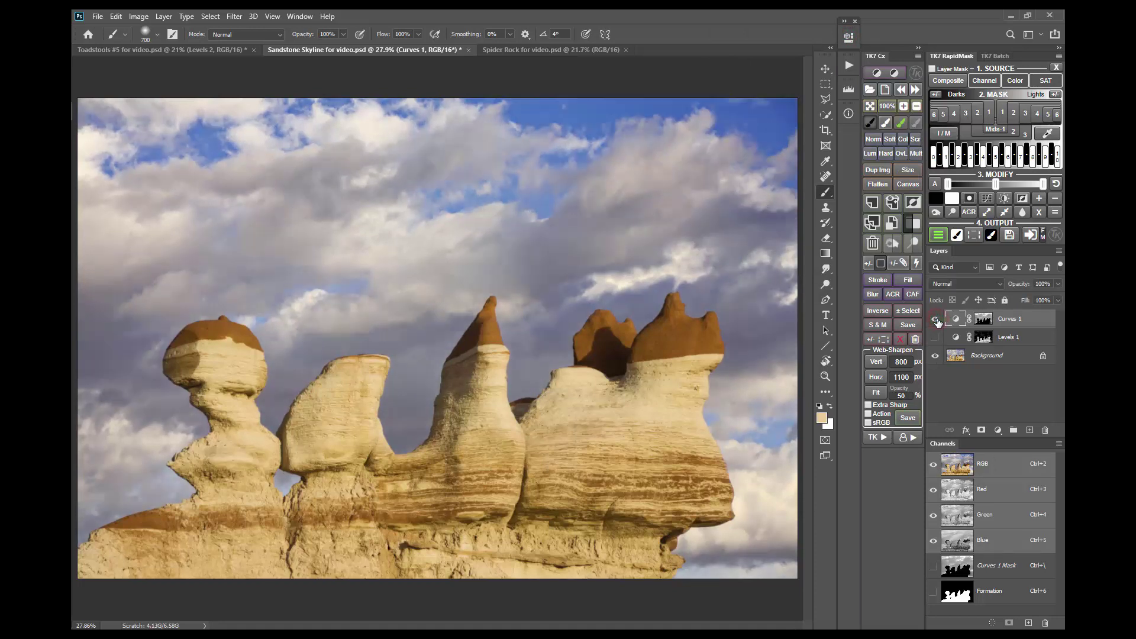
click(936, 320)
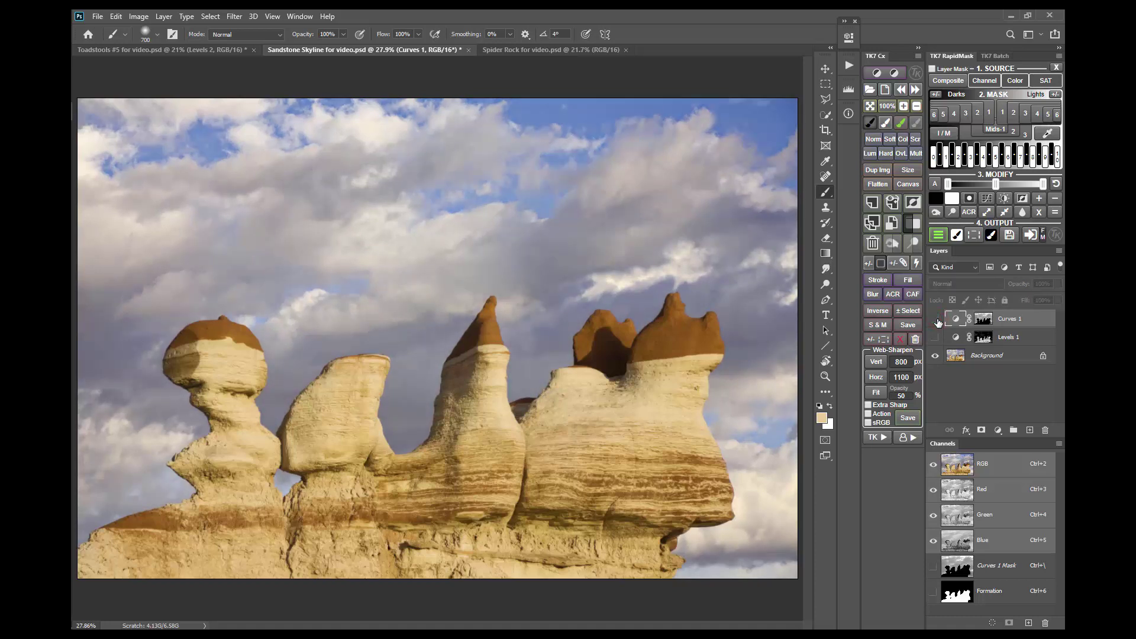
click(936, 320)
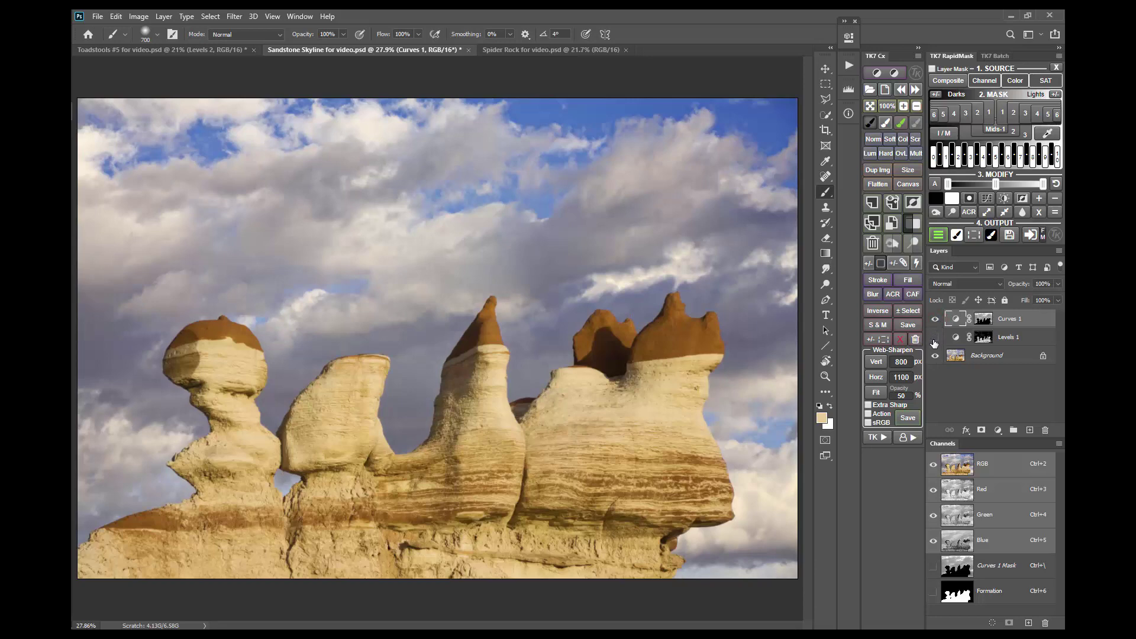
click(935, 338)
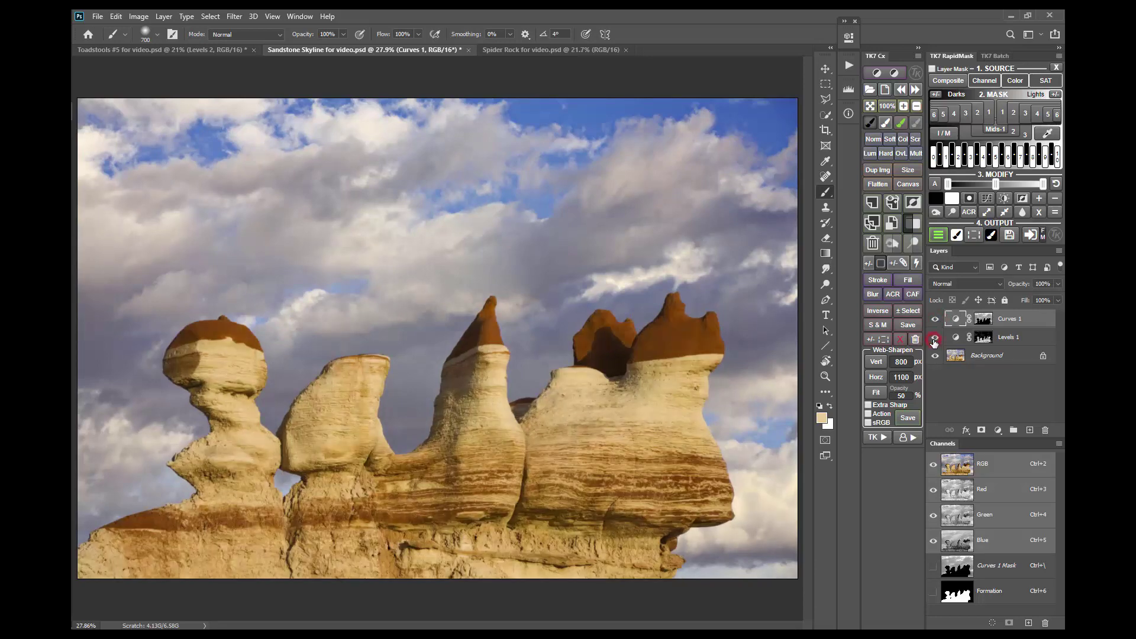
Step: Inspect the rock edges at 100% for halos, then fit the image on screen
click(886, 106)
drag(607, 466, 703, 219)
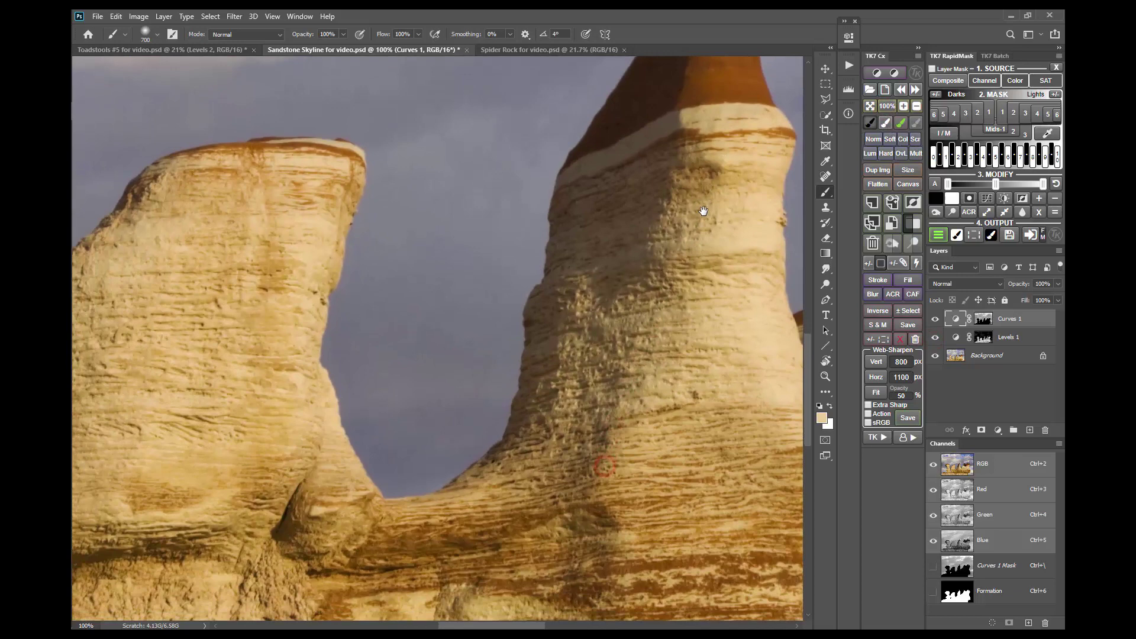
drag(224, 348, 528, 316)
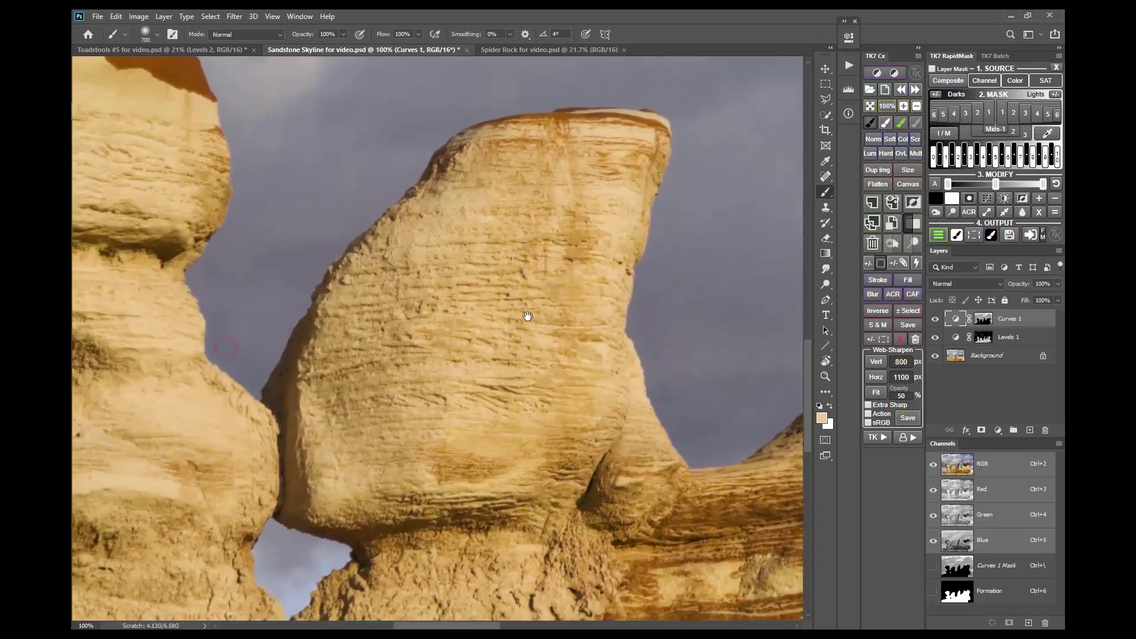
drag(146, 204, 527, 343)
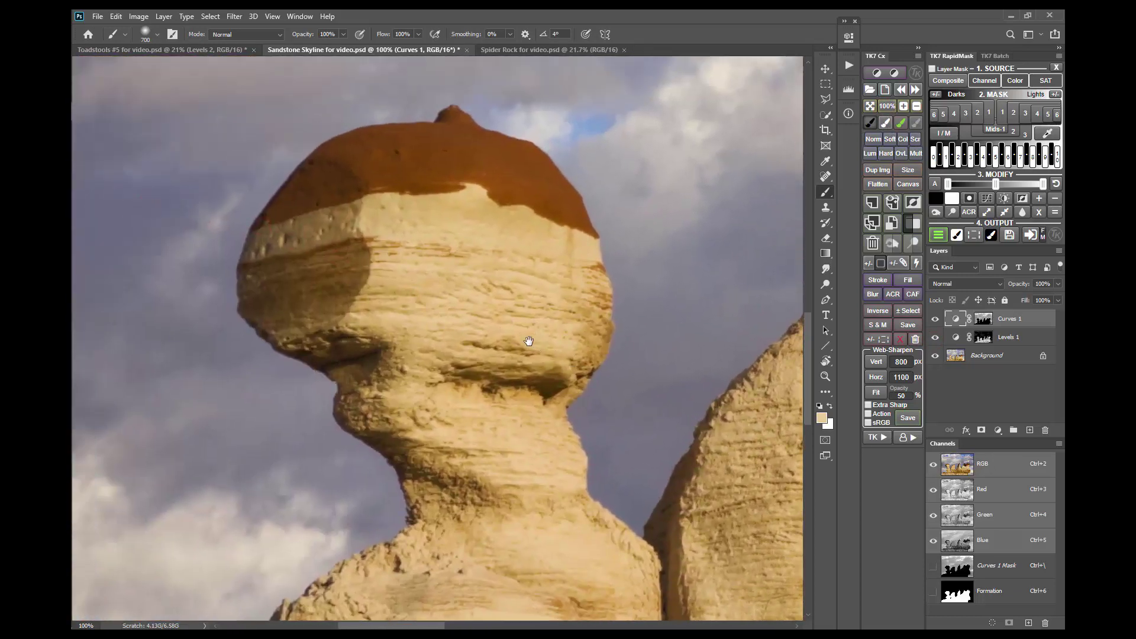
drag(475, 519, 599, 145)
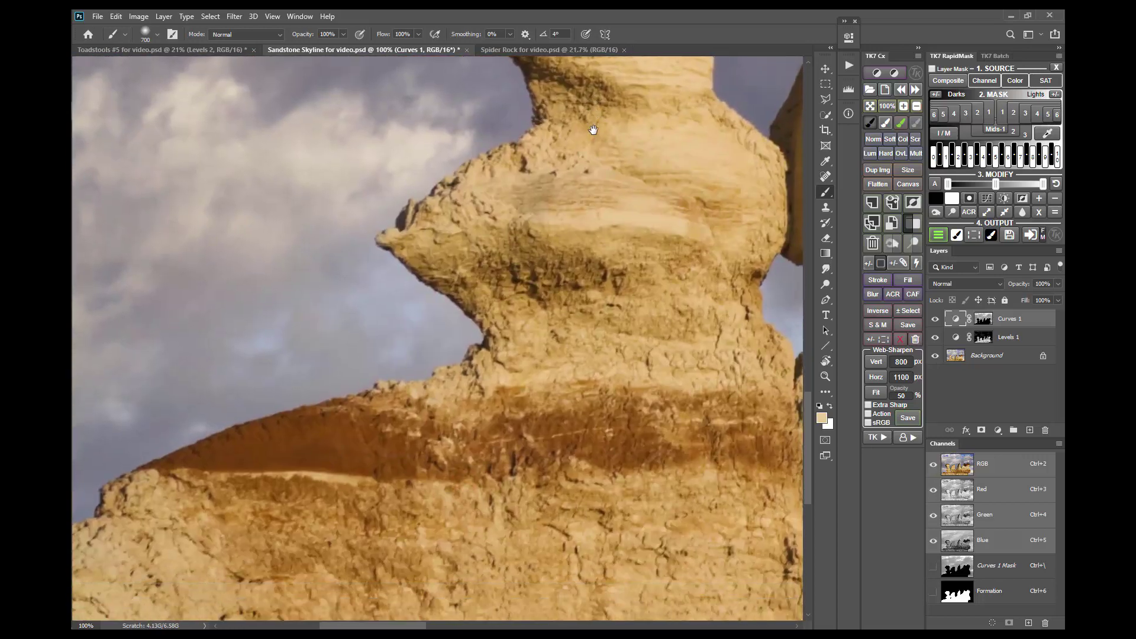
drag(497, 254, 442, 577)
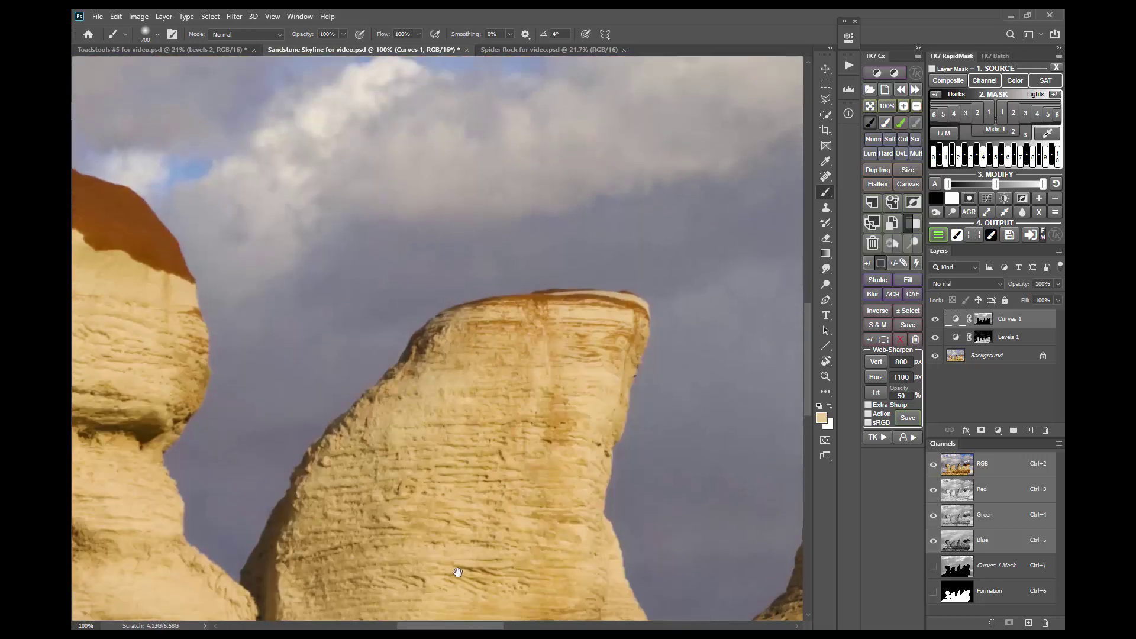
drag(561, 533, 72, 460)
drag(594, 410, 264, 479)
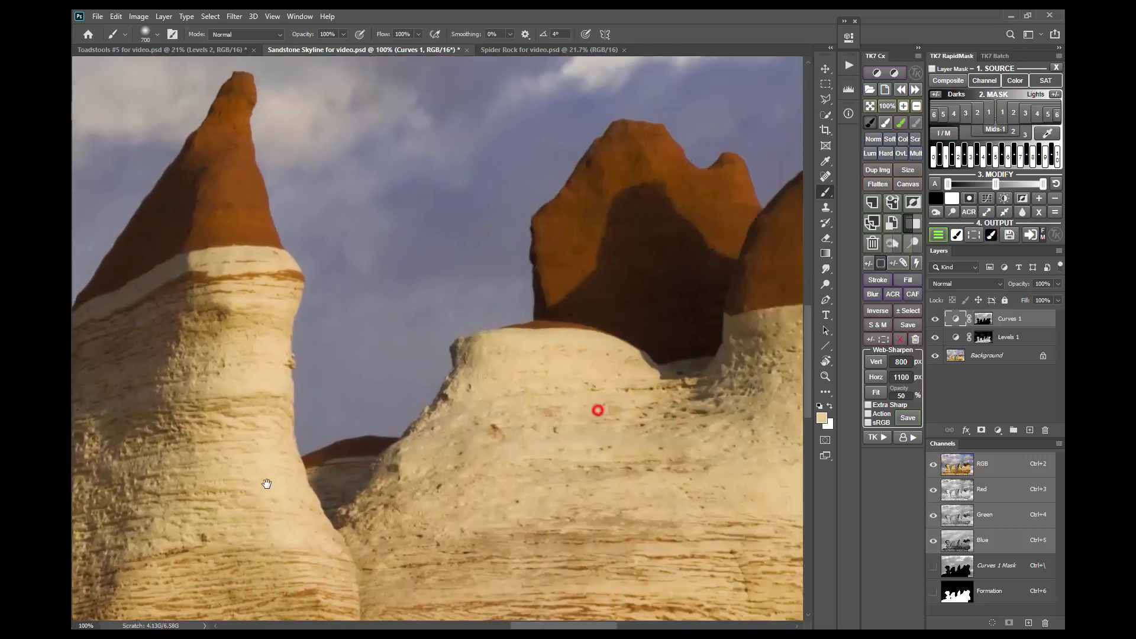
drag(492, 479, 352, 528)
drag(702, 482, 370, 413)
drag(418, 558, 381, 229)
drag(306, 495, 370, 243)
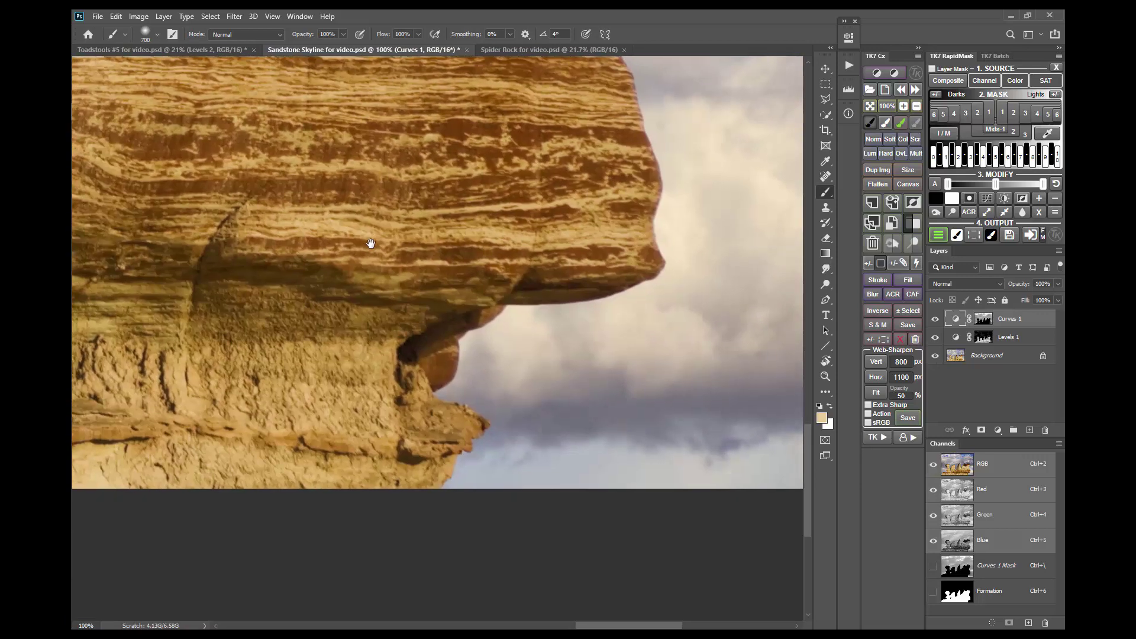
click(870, 106)
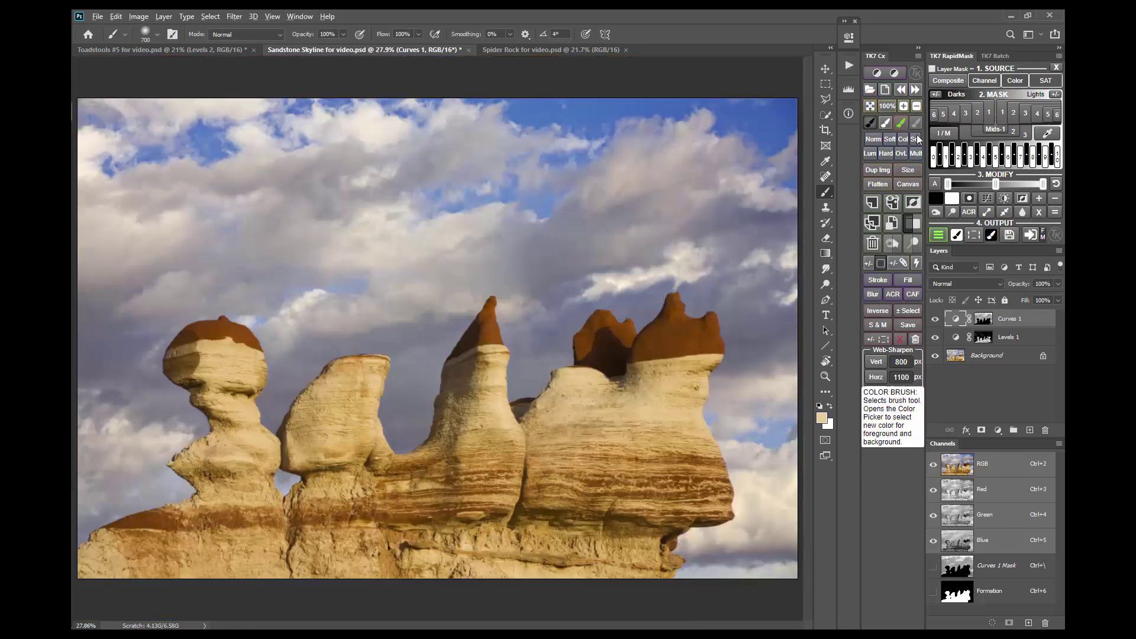
Step: View the Curves 1 and Levels 1 masks on their own, then switch to Spider Rock
alt+click(980, 320)
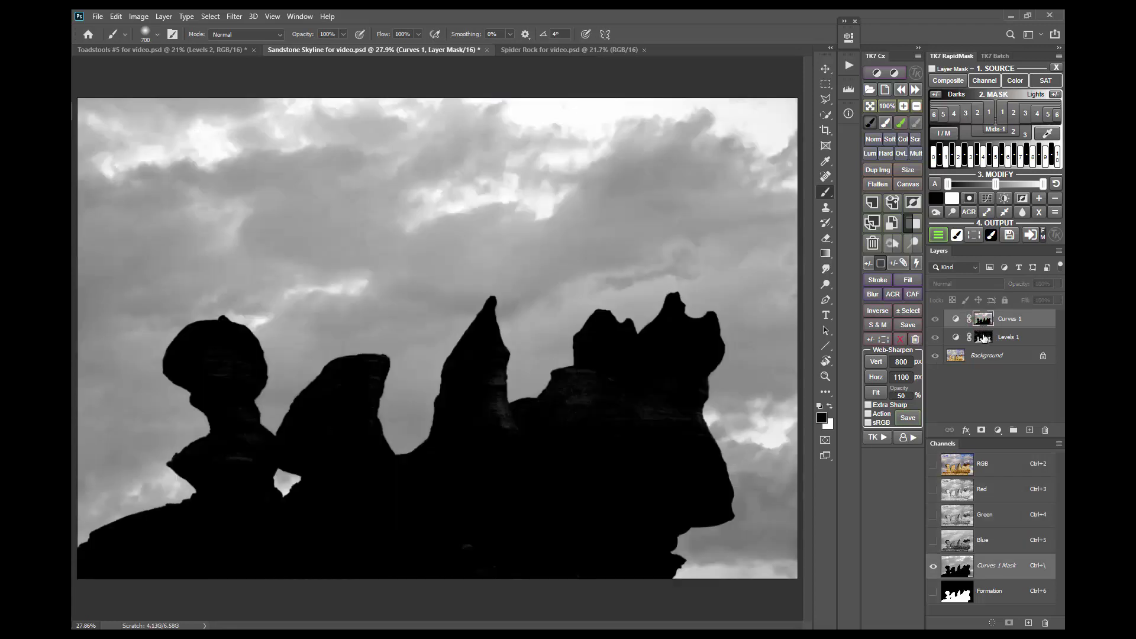
alt+click(984, 338)
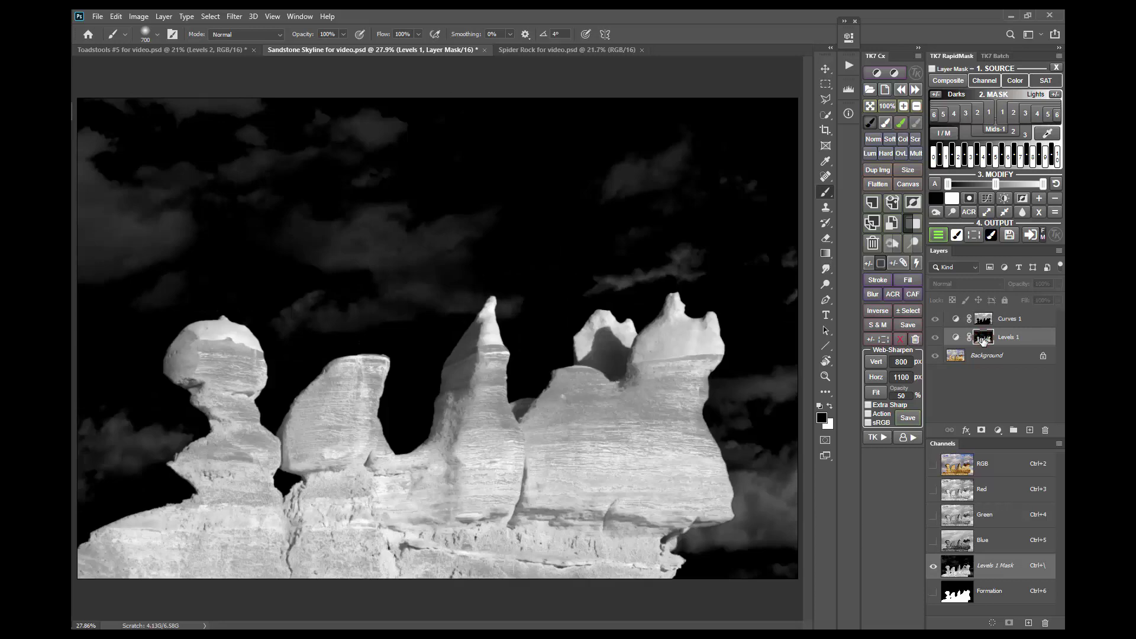
click(560, 52)
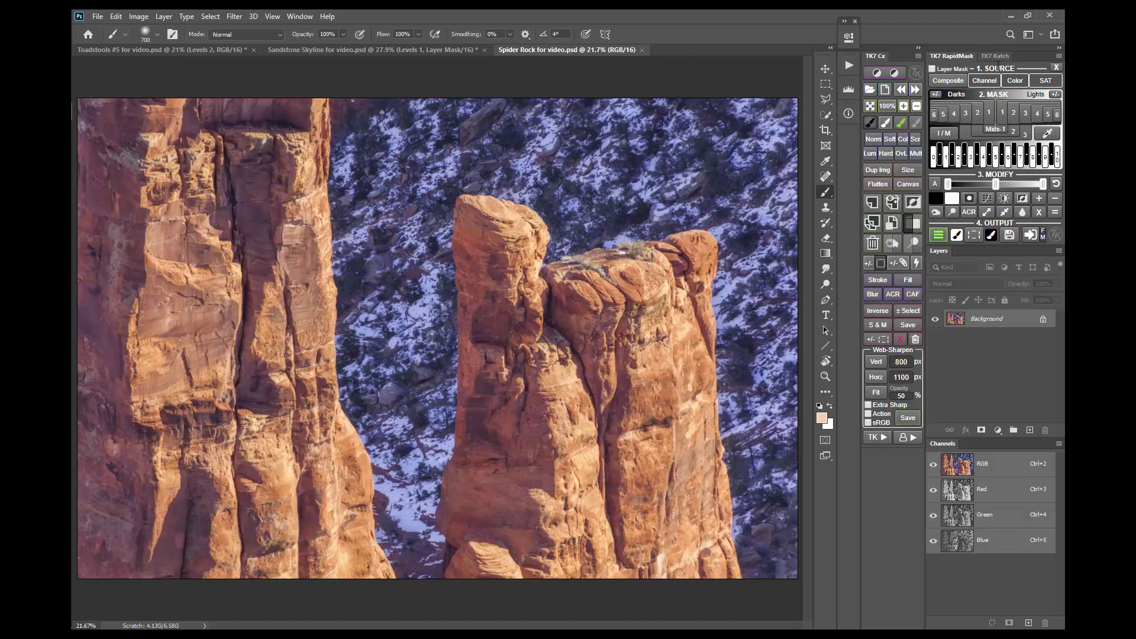
Step: Create a colour mask keyed to the orange rock colour b28250 sampled from Spider Rock
click(1015, 80)
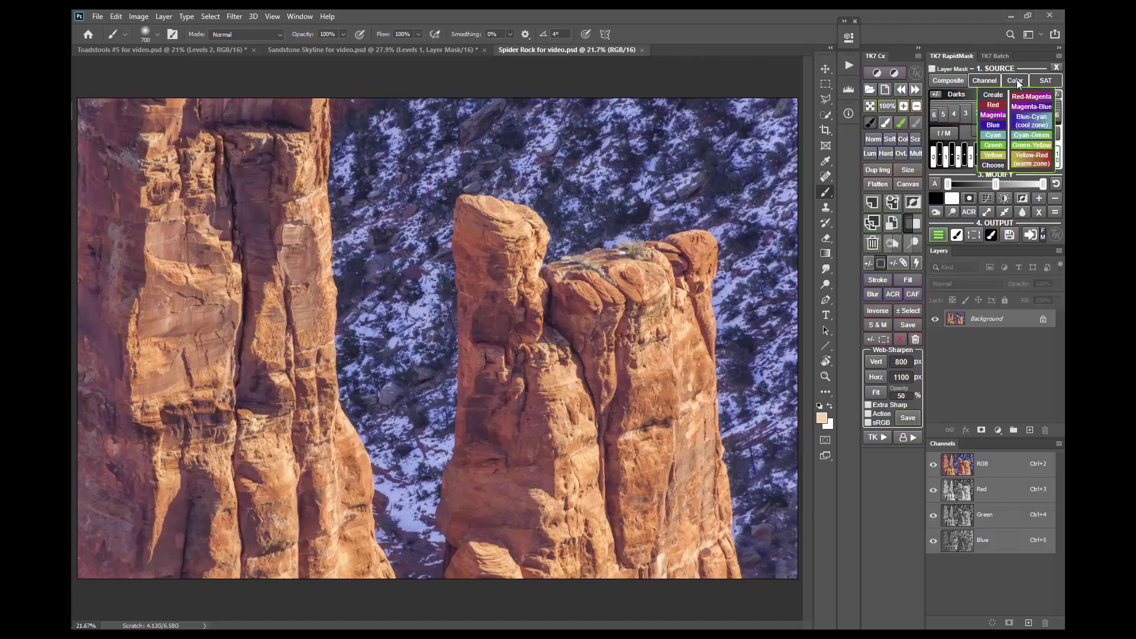
click(993, 166)
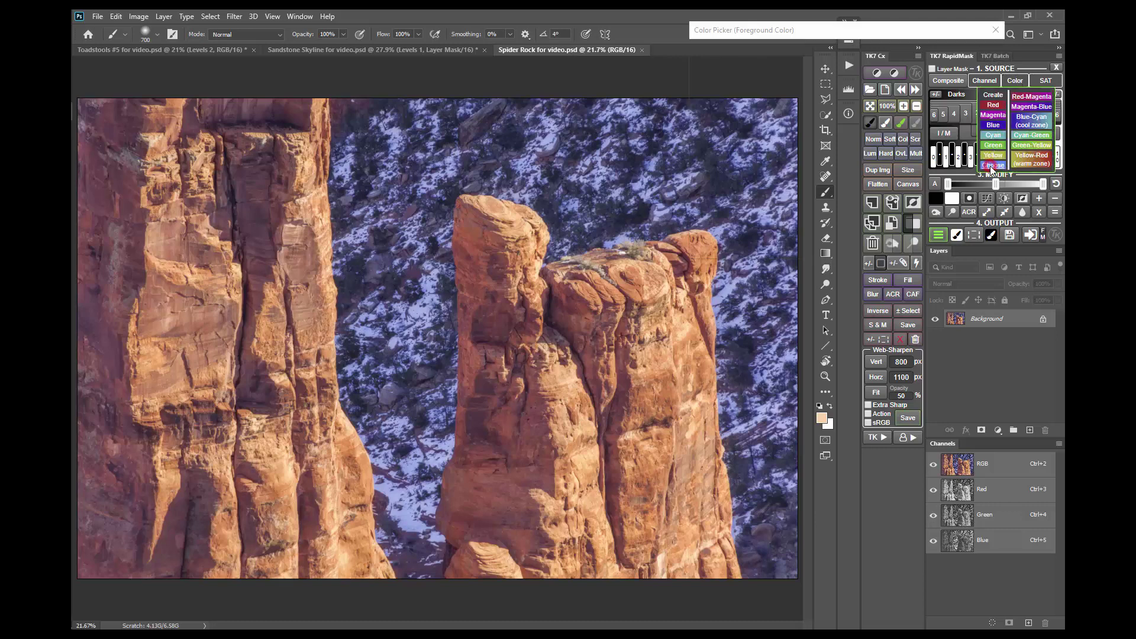
click(635, 286)
click(971, 56)
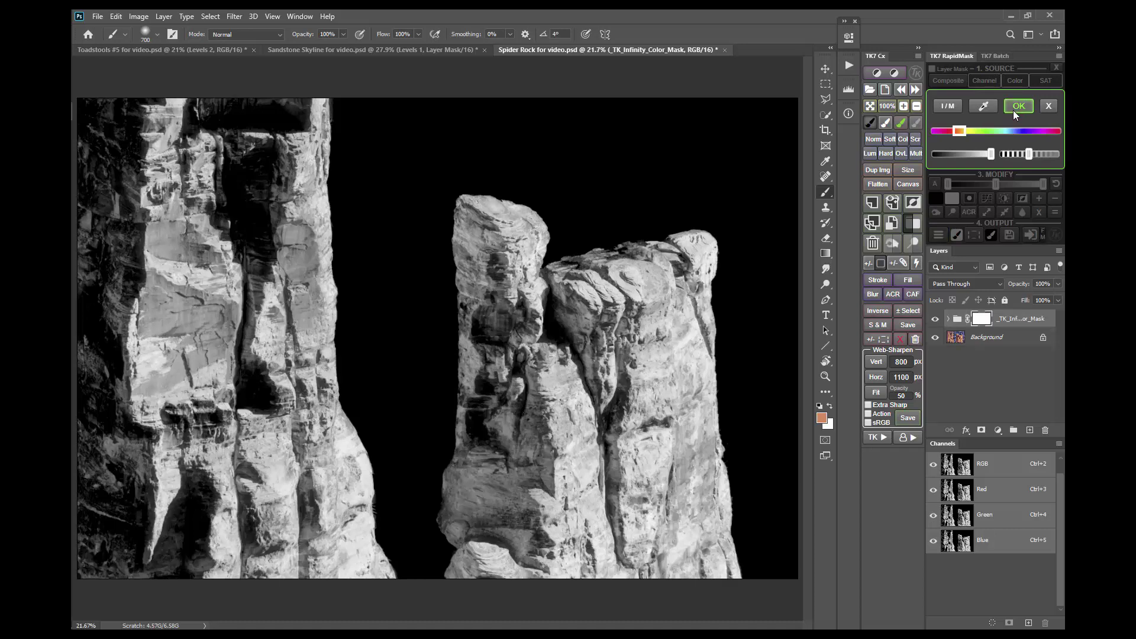
Step: Add a Levels adjustment through the rock mask with midtones at 0.79
click(939, 235)
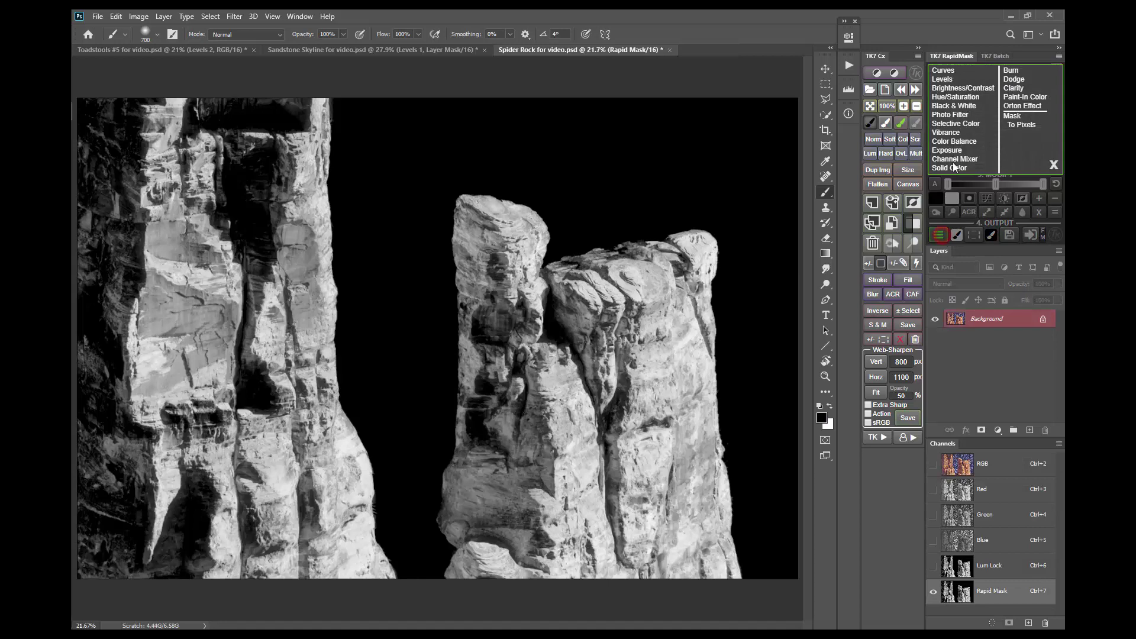
click(953, 87)
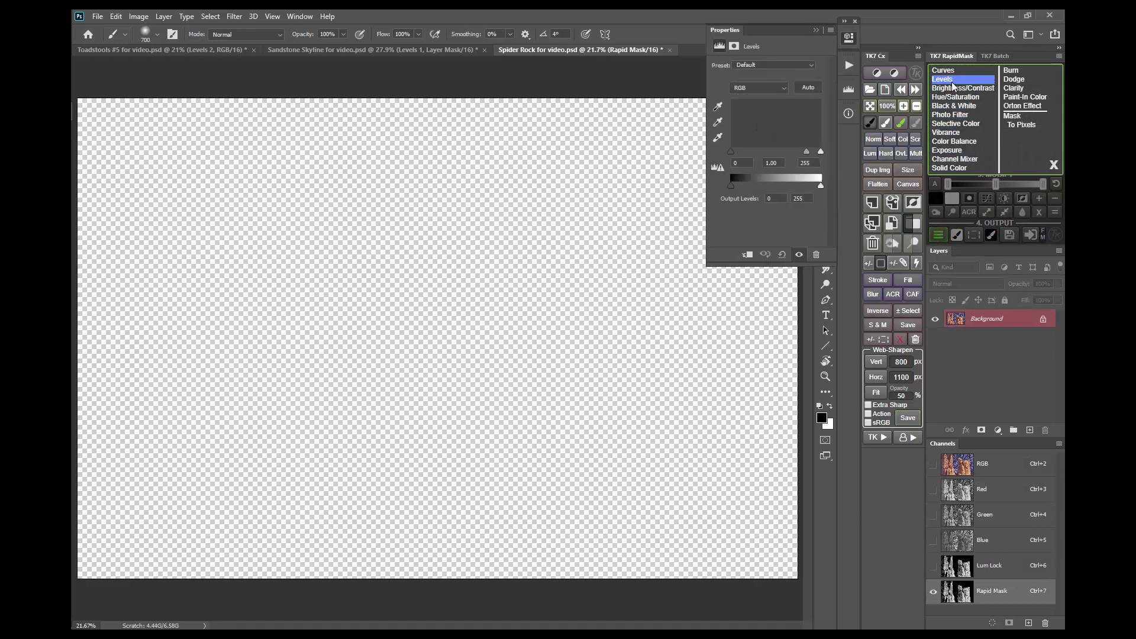
drag(779, 152, 782, 152)
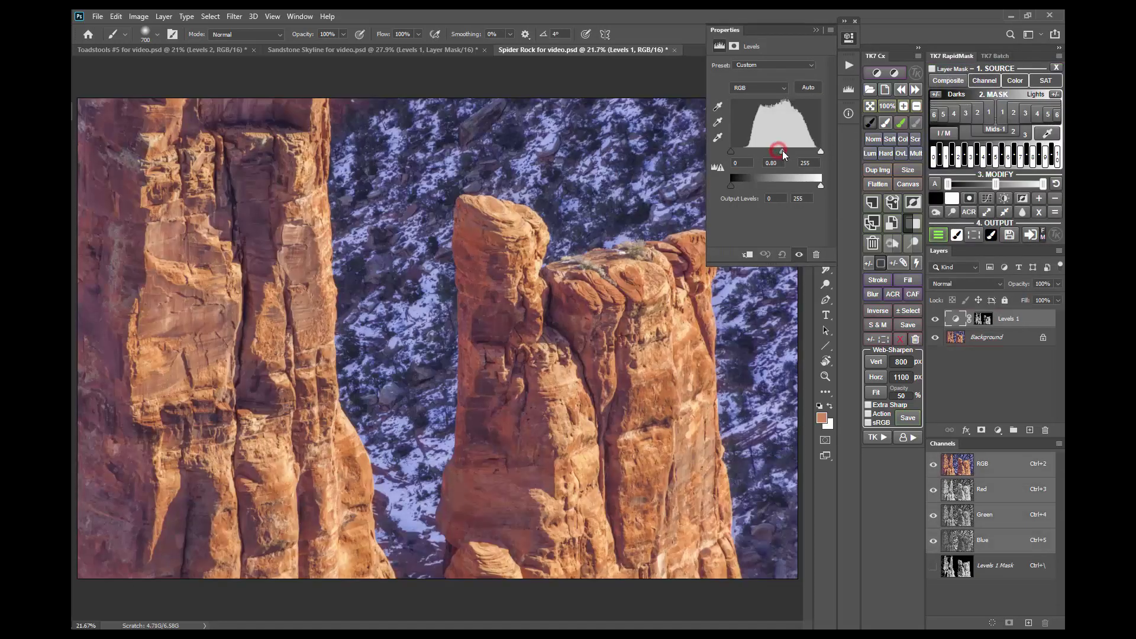
click(848, 39)
Step: Toggle Levels 1 off and on to compare the rocks before and after
click(936, 320)
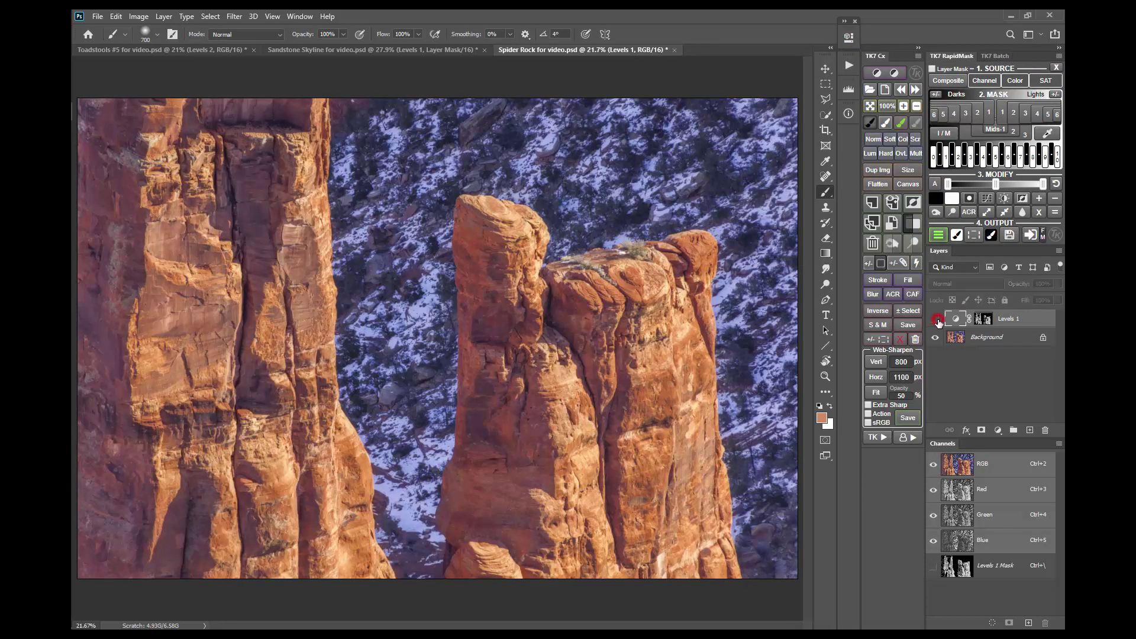
click(936, 320)
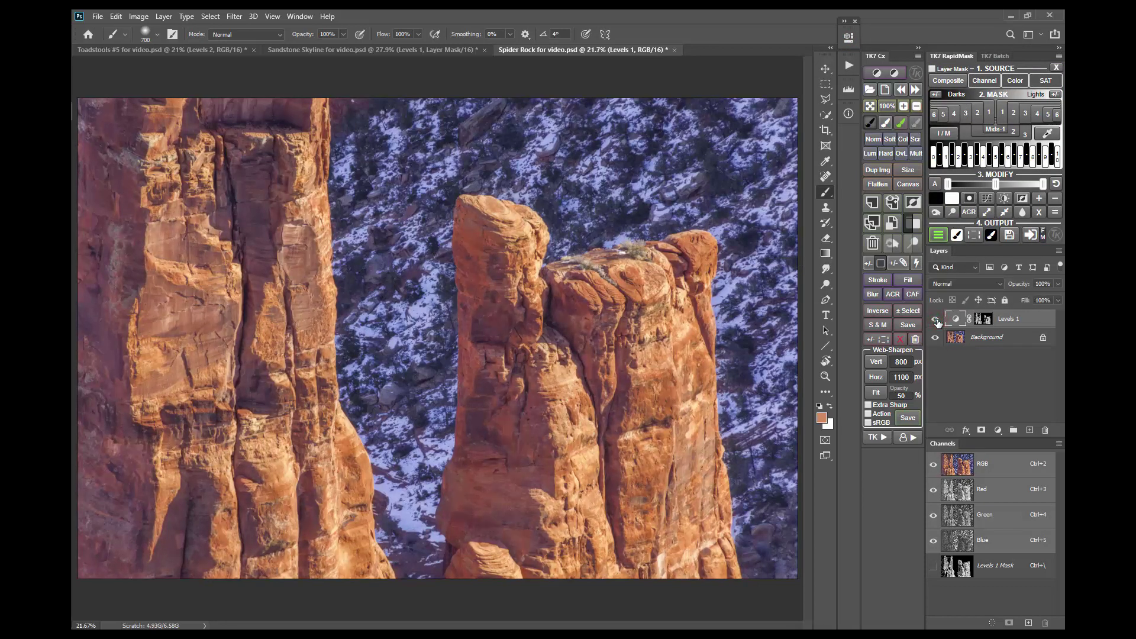
click(936, 320)
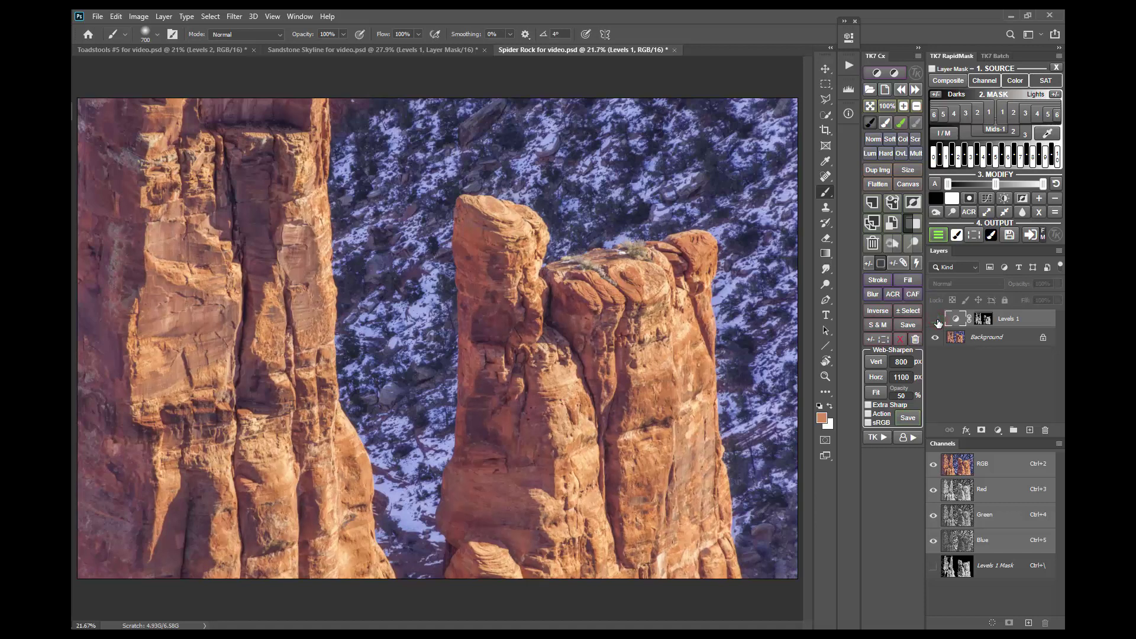
click(936, 321)
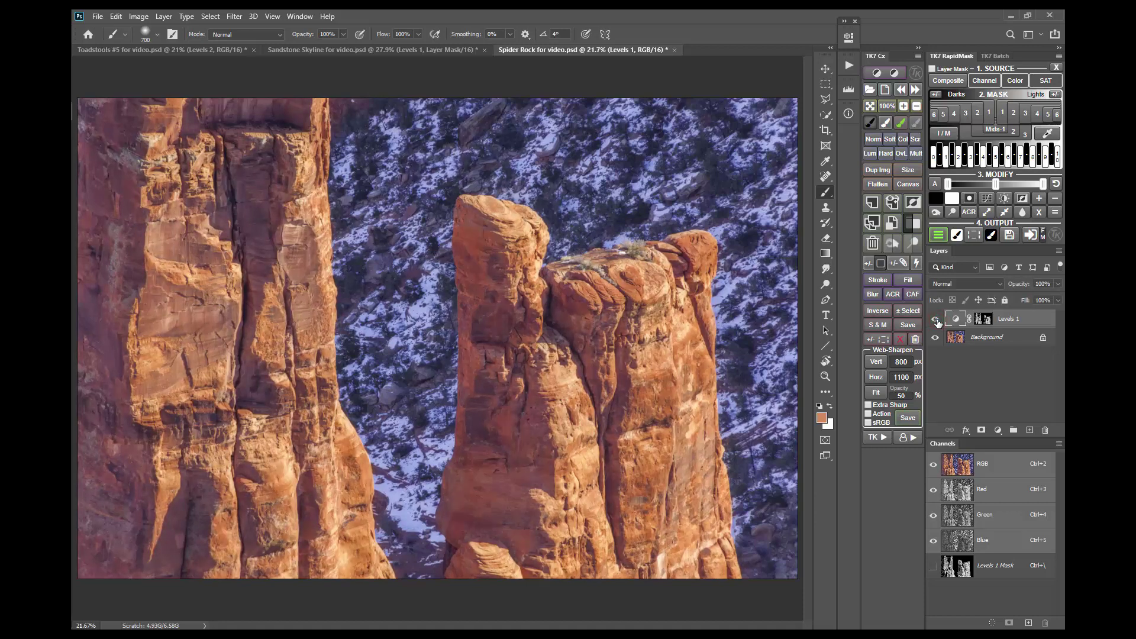
click(937, 321)
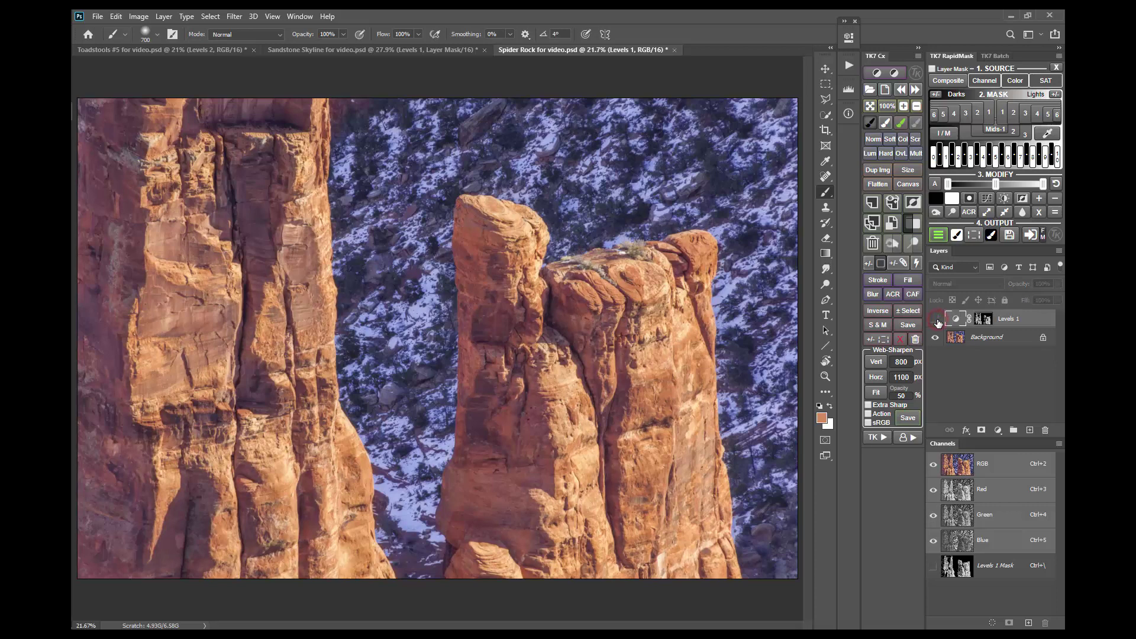
Step: Create a black-and-white colour mask with brighter Reds and Yellows and Cyans and Blues at -200
click(1015, 83)
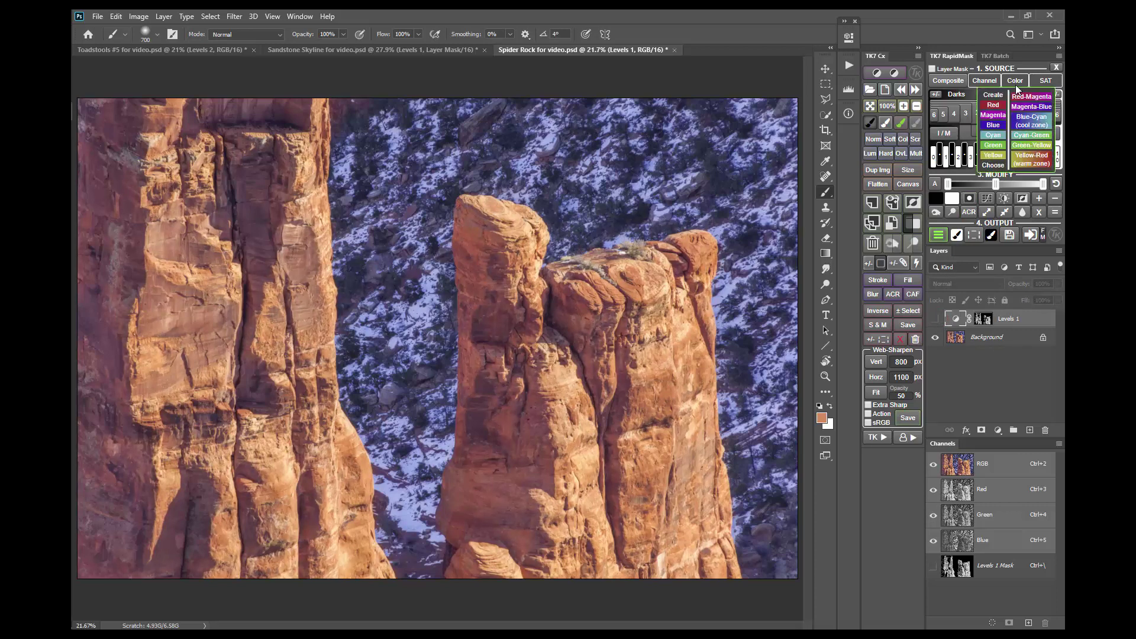
click(994, 96)
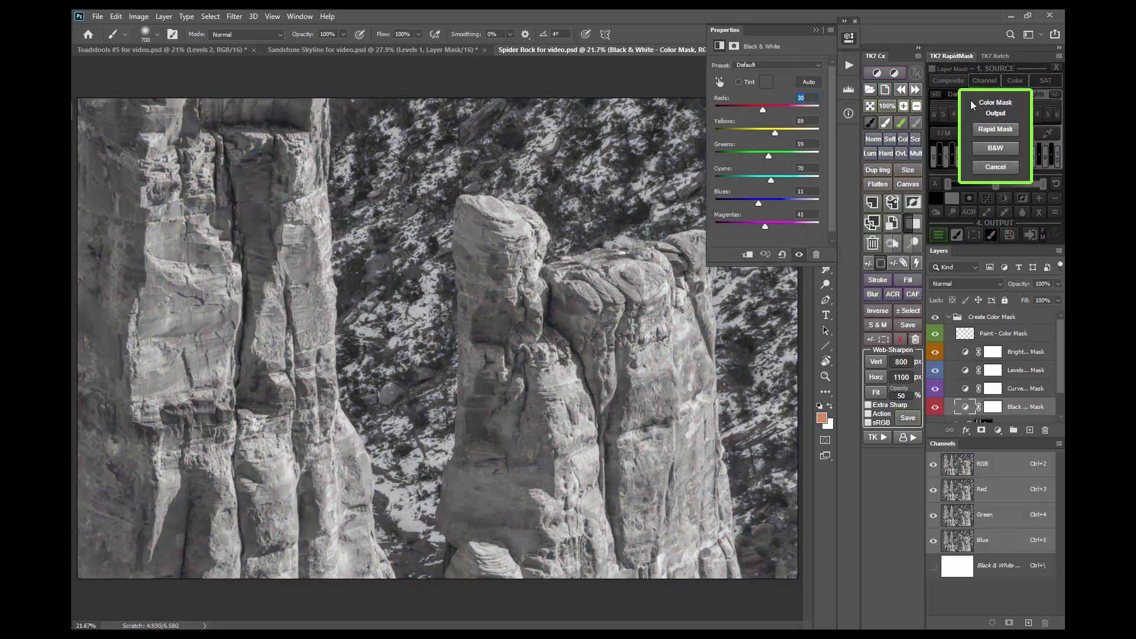
click(719, 81)
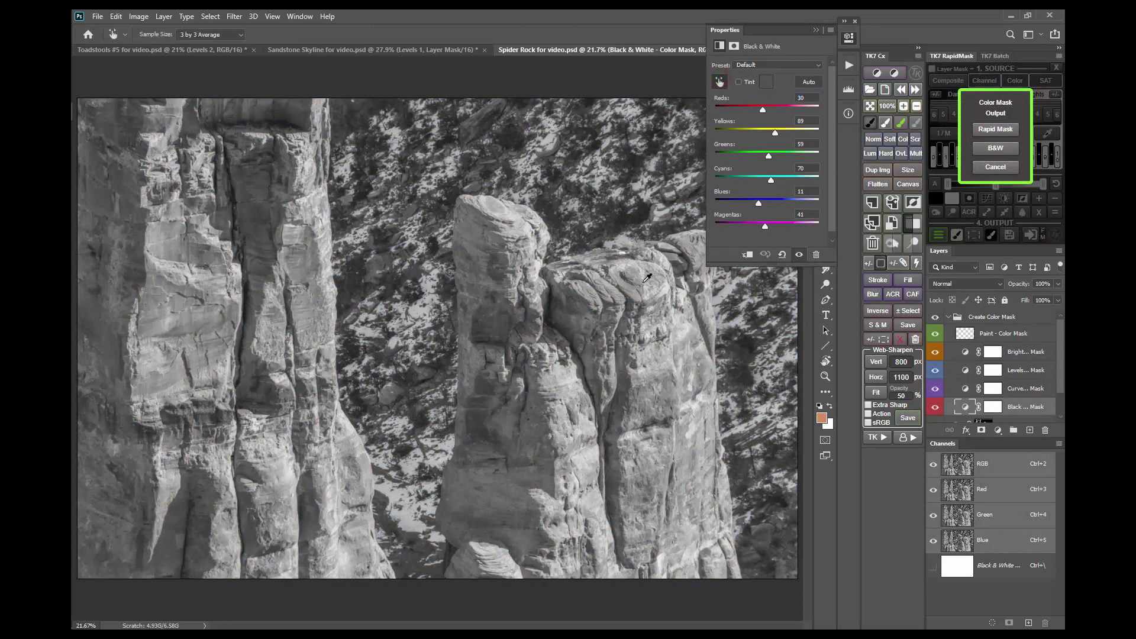
drag(628, 281, 710, 292)
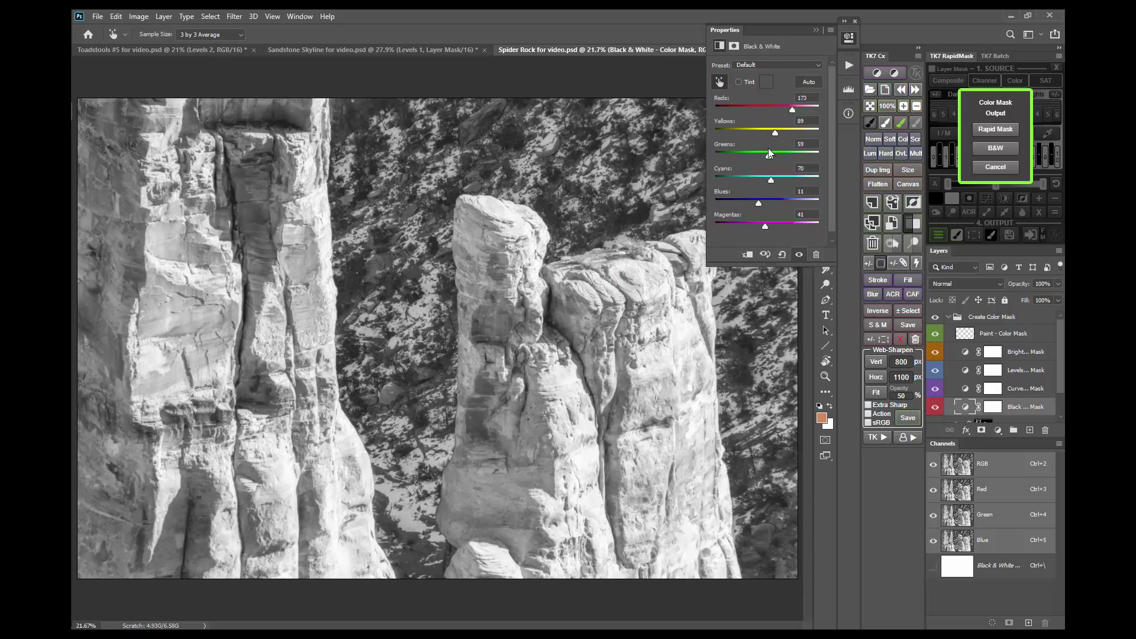
drag(777, 137, 786, 135)
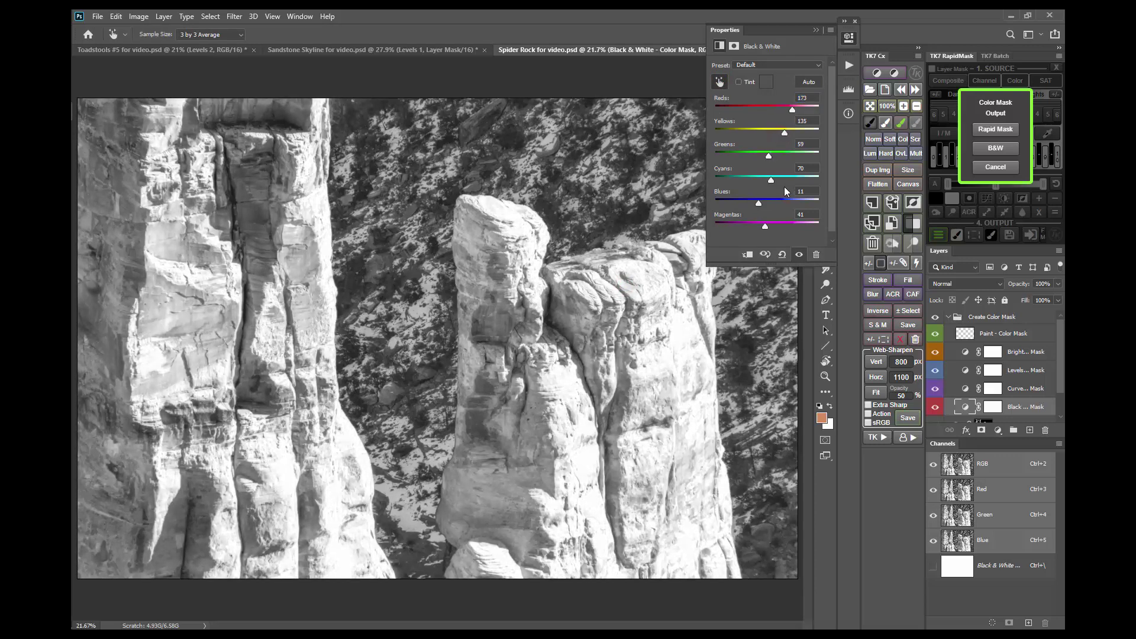
drag(775, 186, 707, 205)
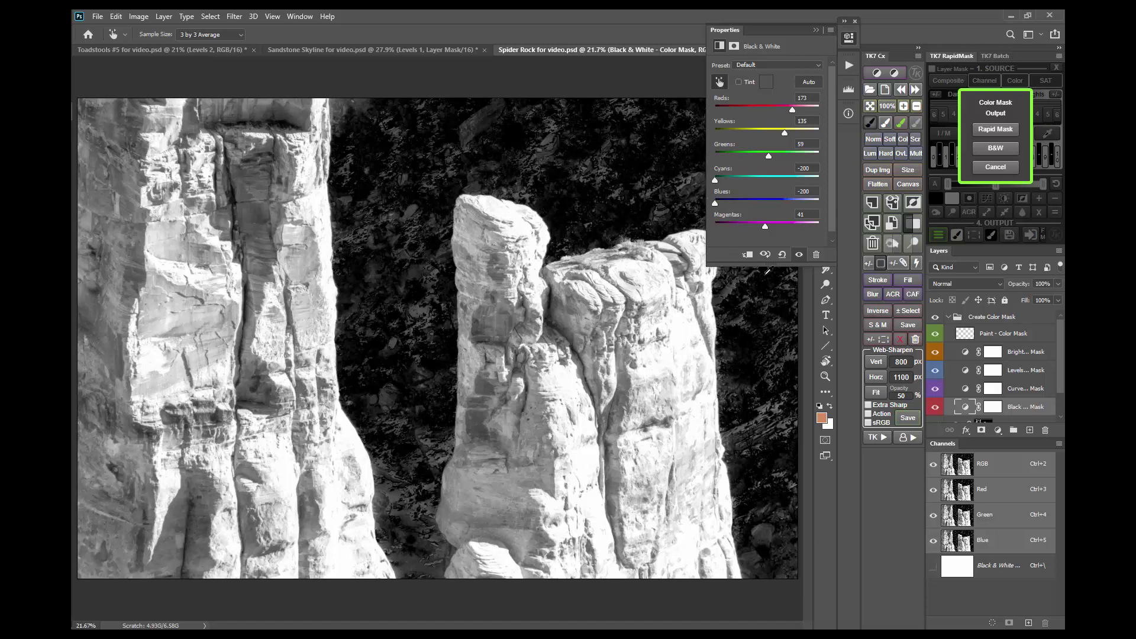
Step: Deepen the mask's Levels midtones to 0.61 and output it as a Rapid Mask
click(963, 368)
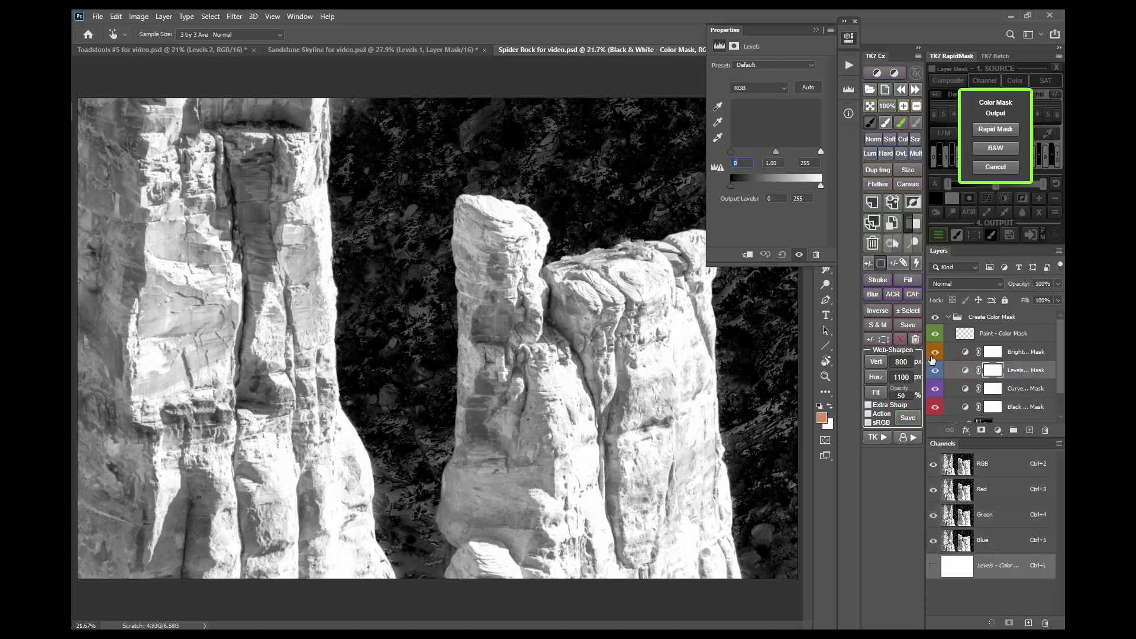
key(b)
drag(777, 156, 789, 155)
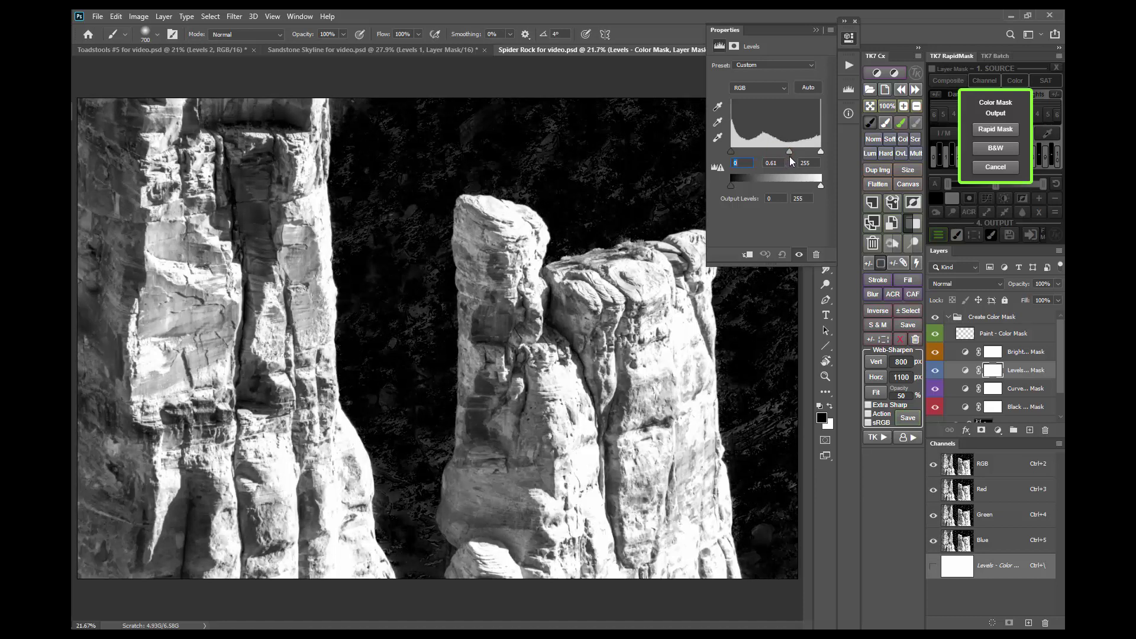
click(990, 130)
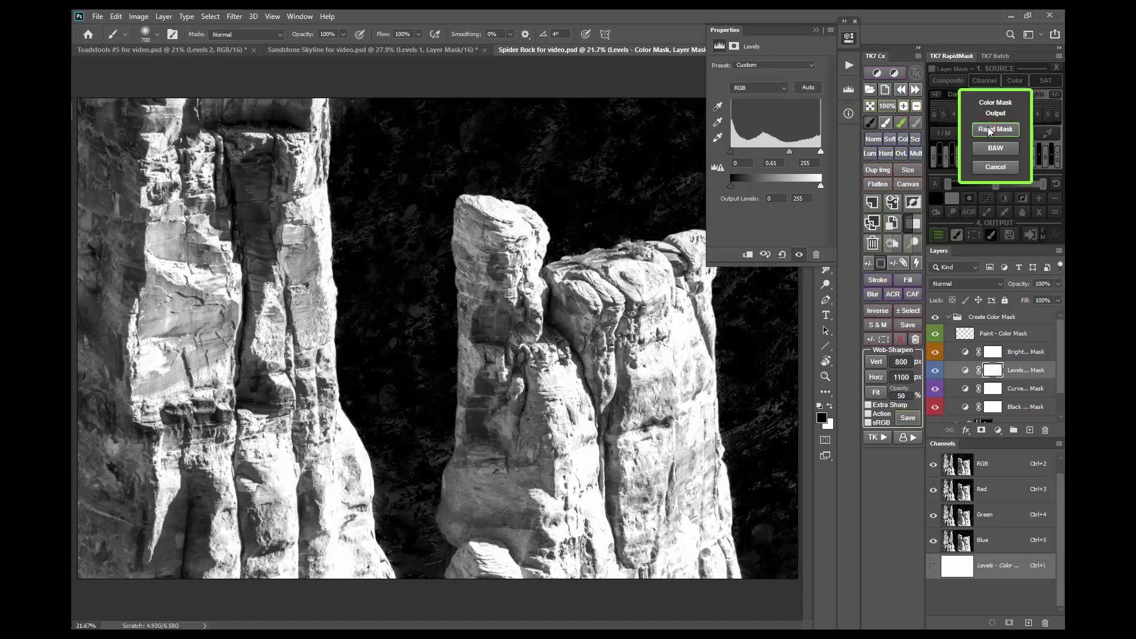
Step: Add a Levels 2 adjustment through the new mask with midtones at 0.87
click(938, 235)
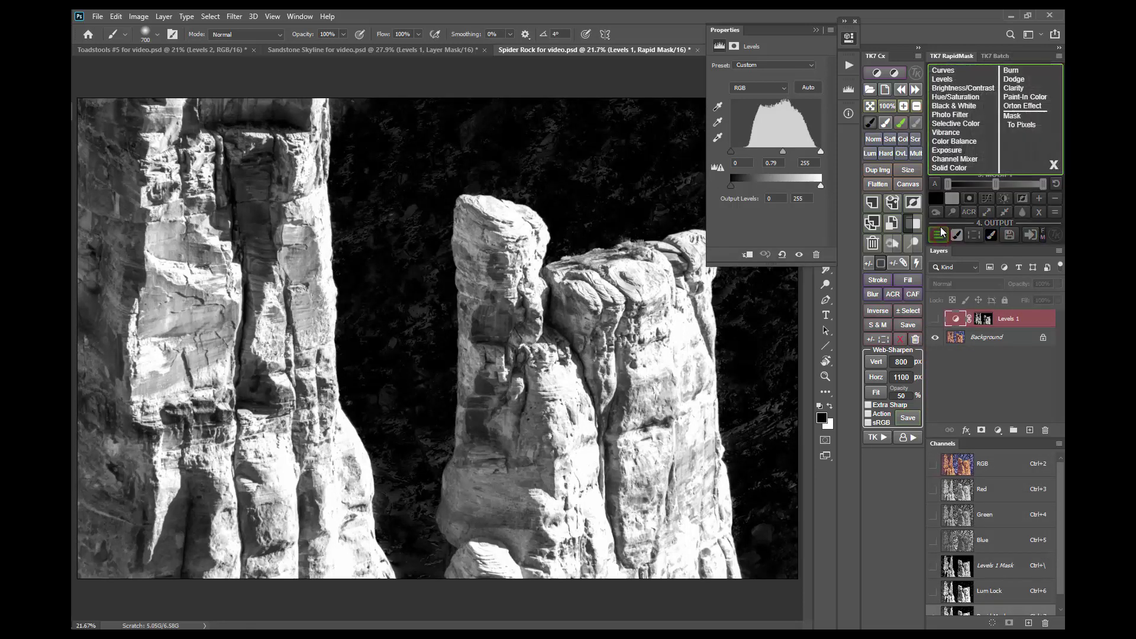
click(943, 81)
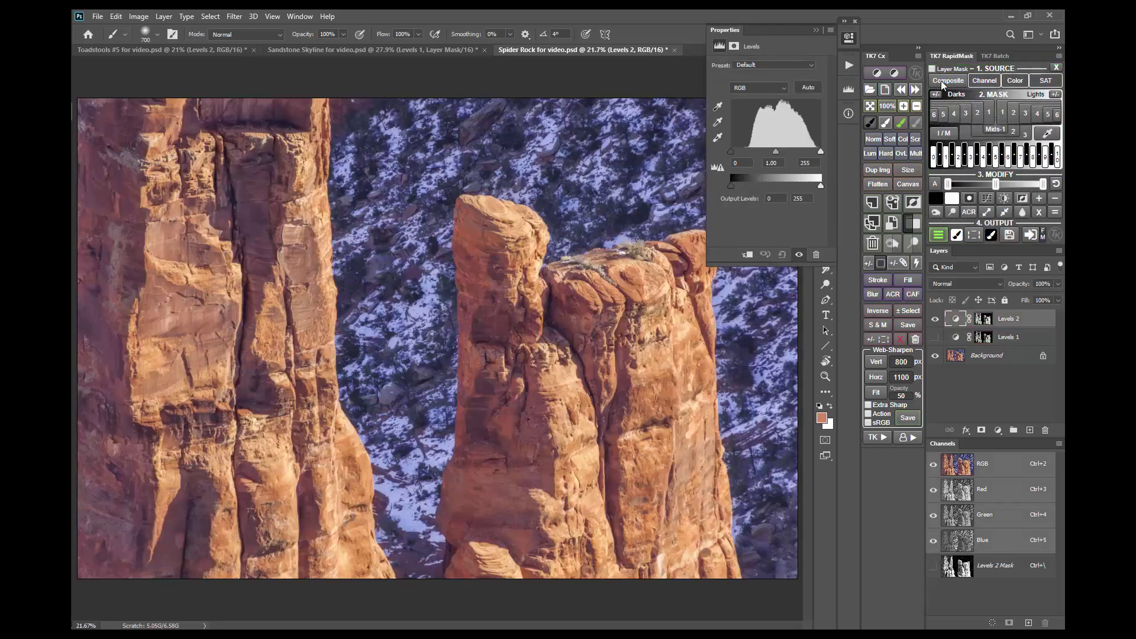
click(776, 152)
drag(777, 151, 781, 150)
click(849, 38)
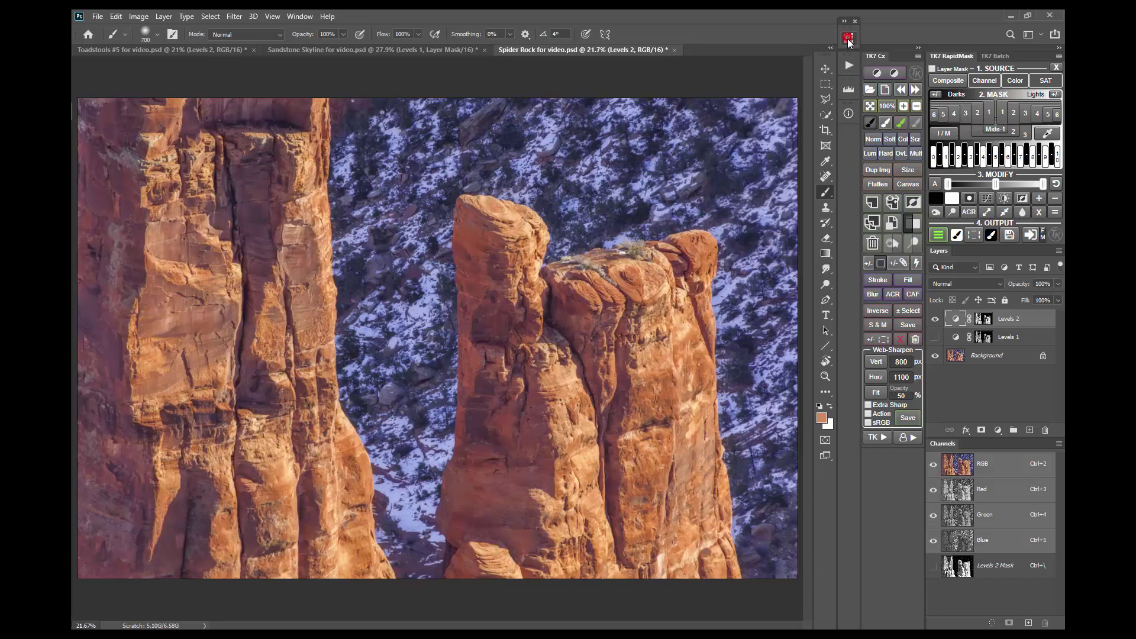
Step: Compare the Levels 2 and Levels 1 adjustments by switching their visibility
click(935, 319)
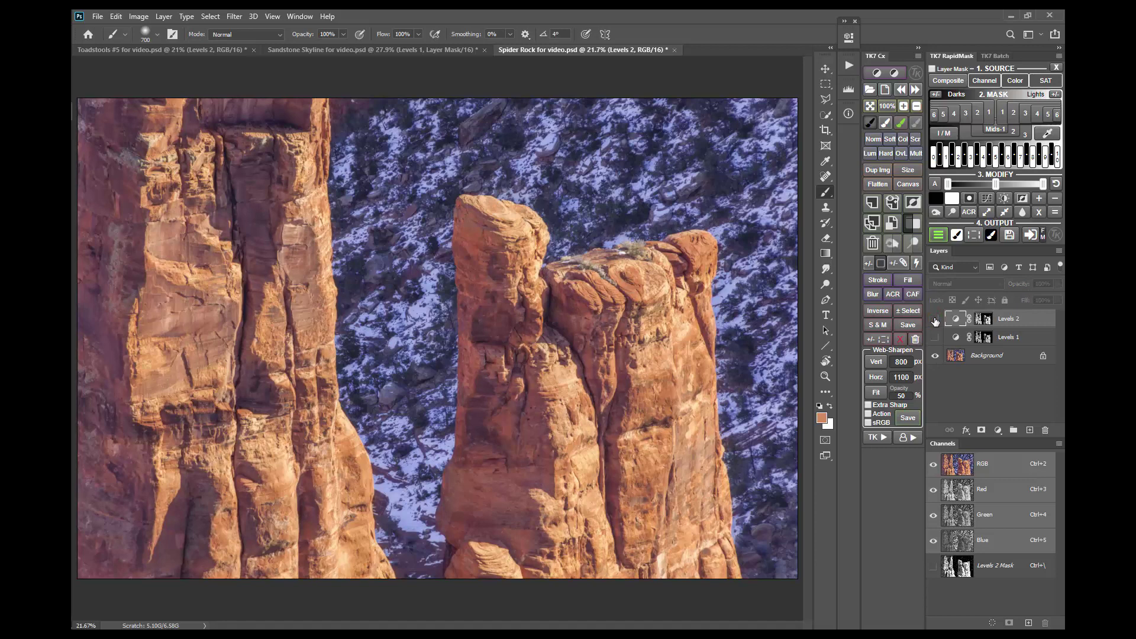
click(935, 319)
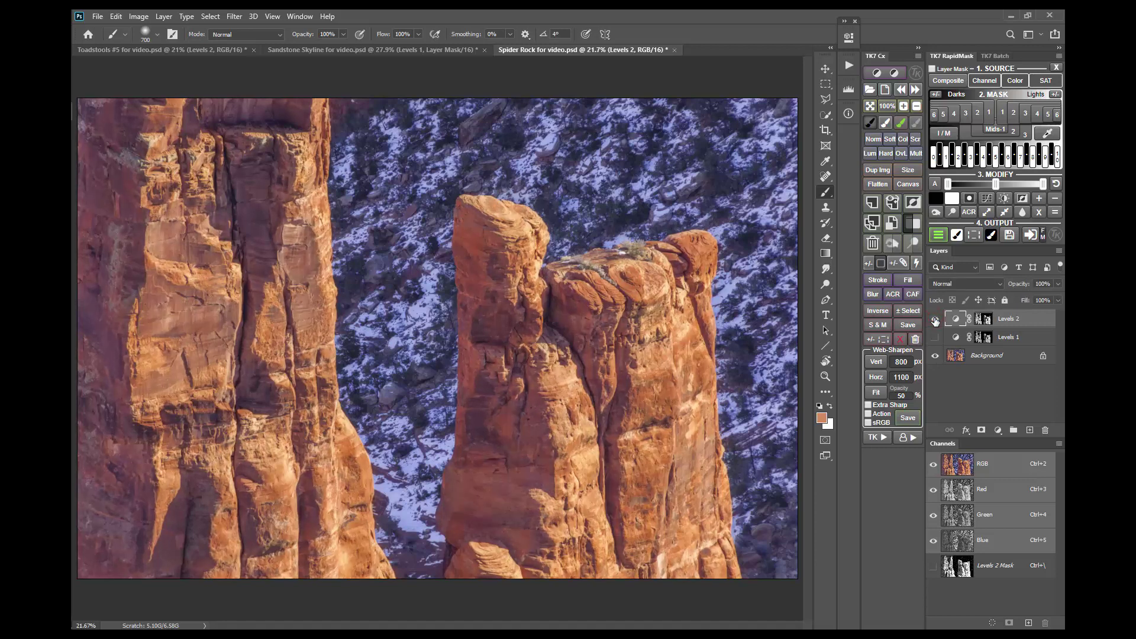
click(935, 319)
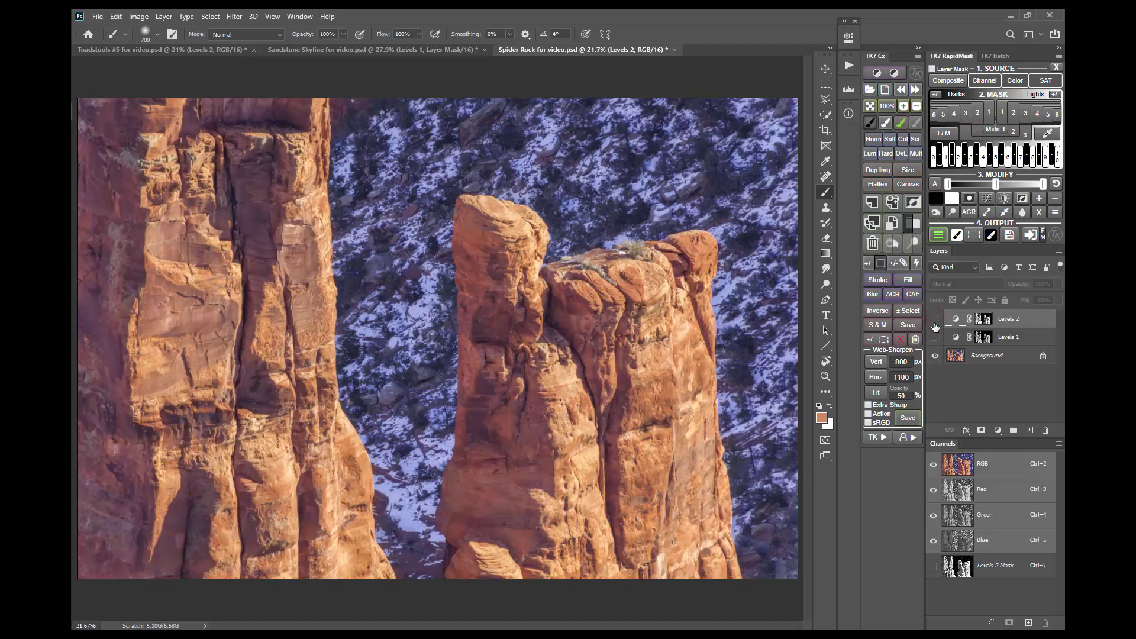
click(935, 338)
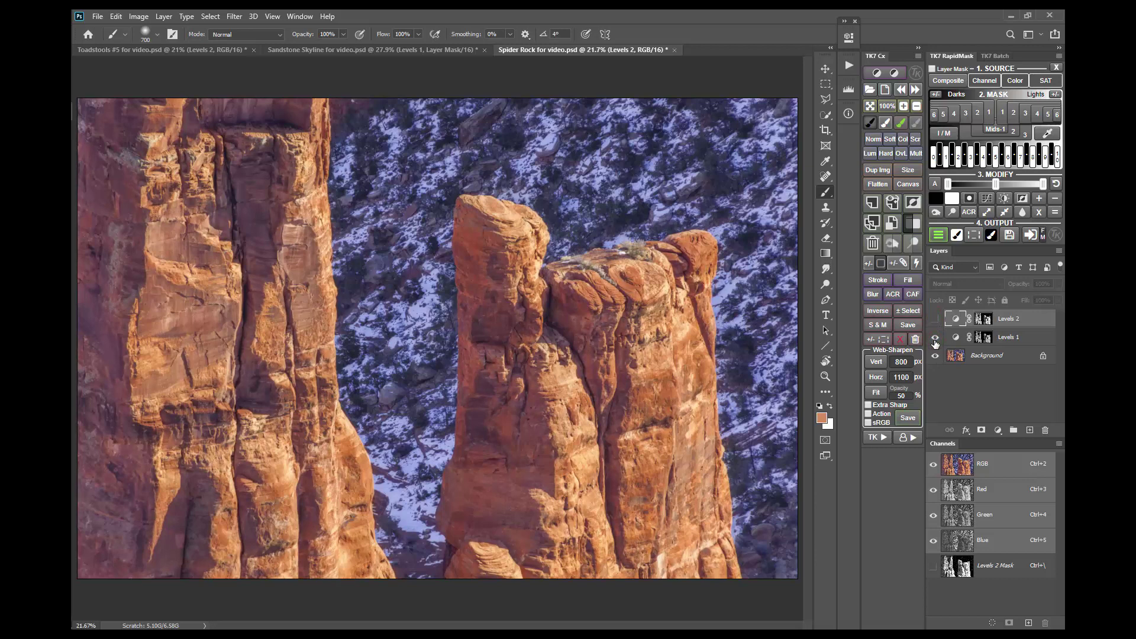
click(935, 338)
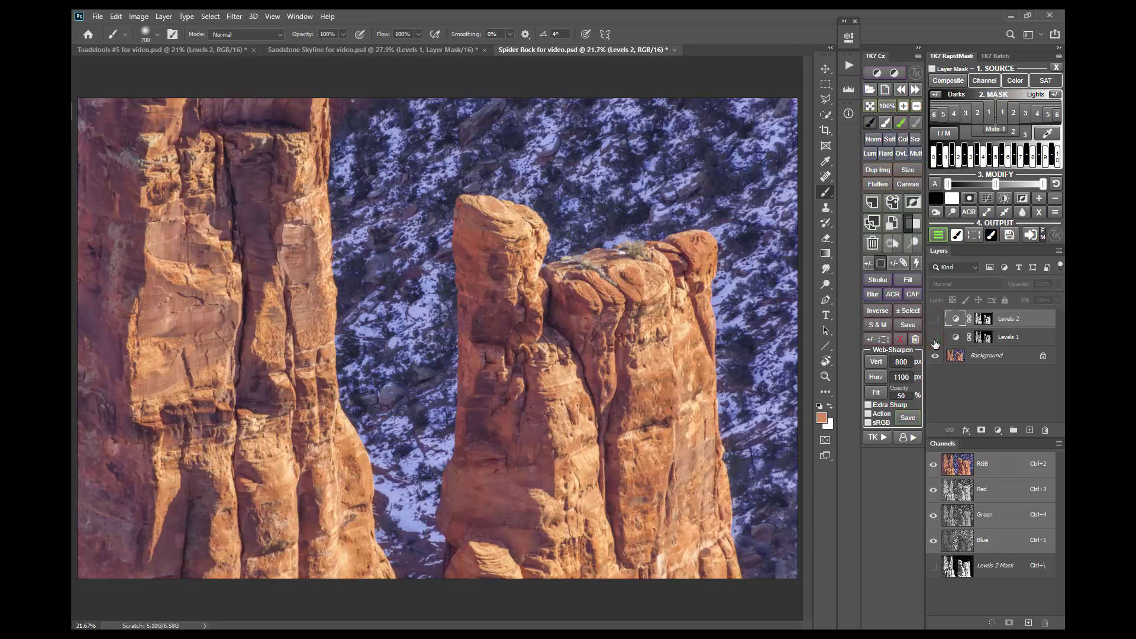
click(936, 341)
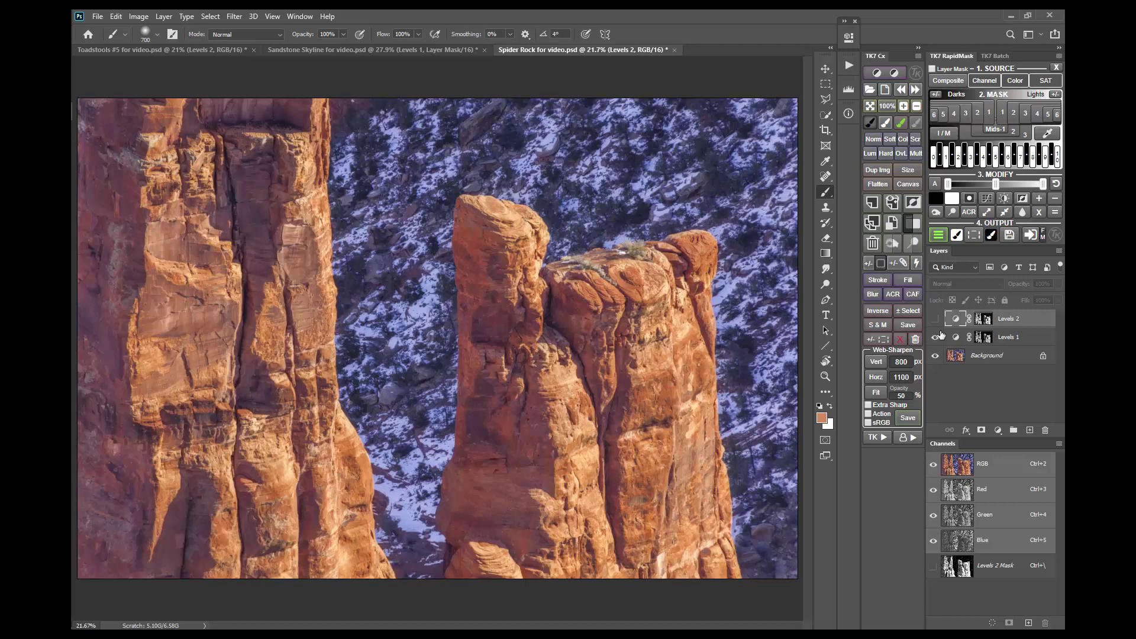
Step: Show the TK7 RapidMask colour-range choices for a new Spider Rock colour mask
click(1026, 81)
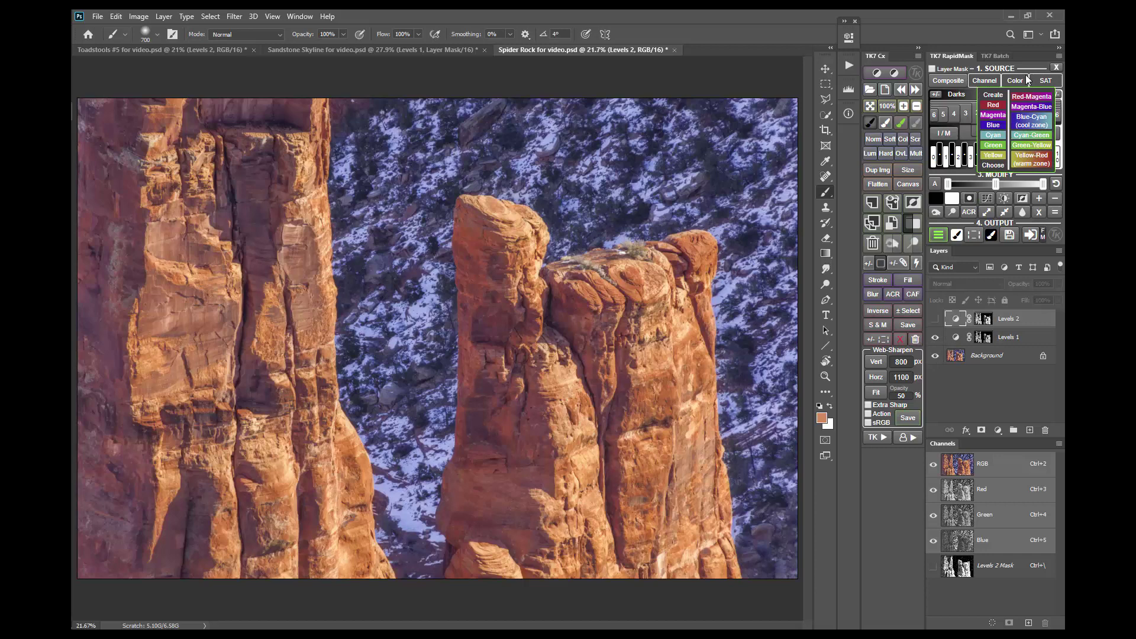